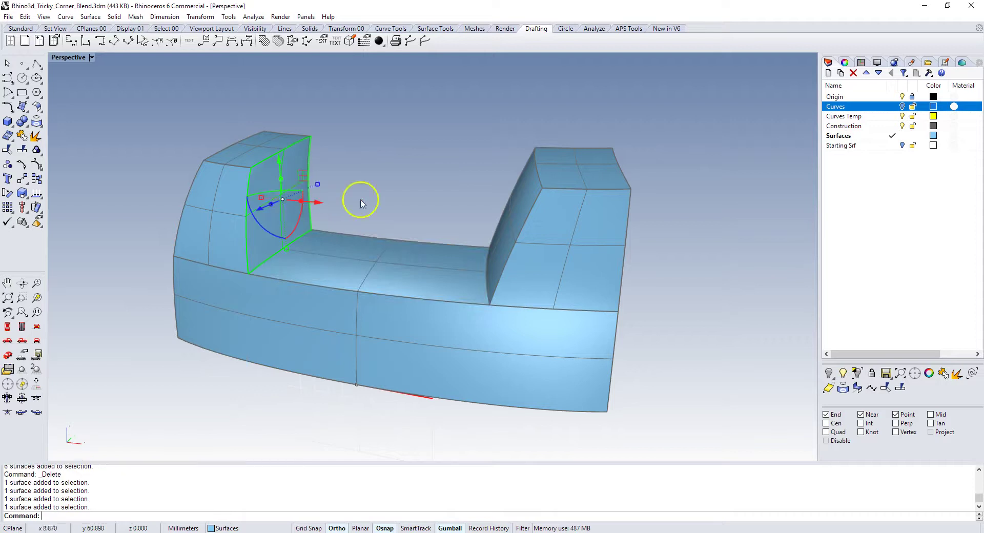
Copy the front face, both upper front faces, both inner walls and the recess floor, and place the copy beside the original.
{"action": "left_click", "coordinate": [260, 151]}
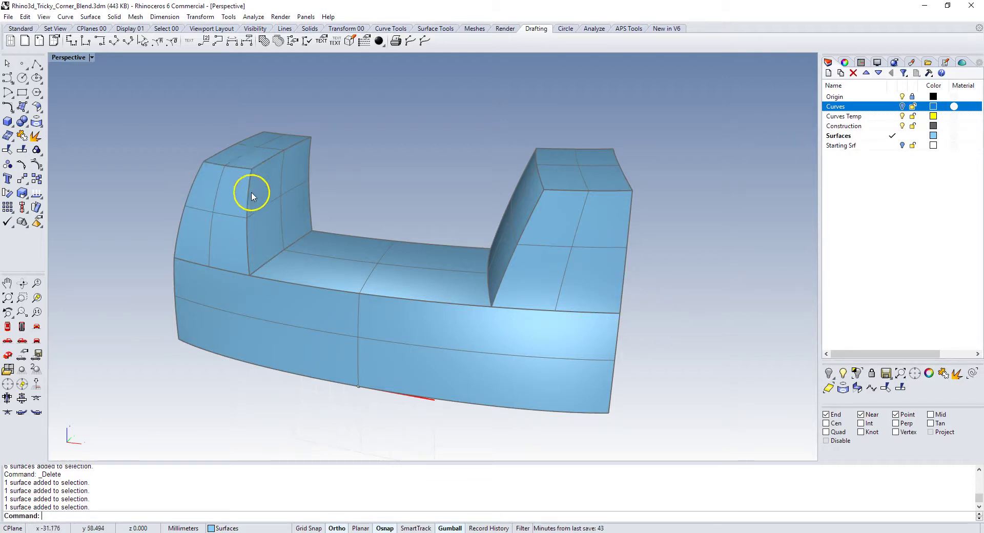
{"action": "left_click", "coordinate": [213, 245], "text": "shift"}
{"action": "left_click", "coordinate": [274, 245], "text": "shift"}
{"action": "left_click", "coordinate": [373, 270], "text": "shift"}
{"action": "left_click", "coordinate": [517, 244], "text": "shift"}
{"action": "left_click", "coordinate": [505, 255], "text": "shift"}
{"action": "left_click", "coordinate": [483, 334], "text": "shift"}
{"action": "left_click", "coordinate": [372, 299], "text": "shift"}
{"action": "key", "text": "ctrl+v"}
{"action": "scroll", "coordinate": [266, 226], "scroll_direction": "down", "scroll_amount": 6}
{"action": "left_click_drag", "start_coordinate": [318, 238], "coordinate": [505, 279]}
{"action": "left_click", "coordinate": [410, 332]}
Join the six copied surfaces into one open polysurface.
{"action": "left_click_drag", "start_coordinate": [391, 320], "coordinate": [623, 186]}
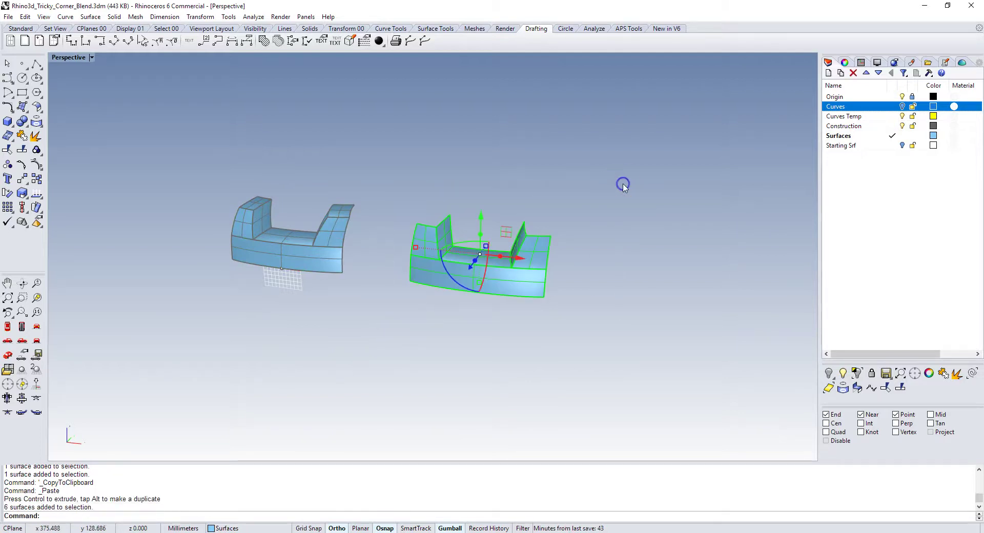
{"action": "left_click", "coordinate": [943, 376]}
{"action": "scroll", "coordinate": [502, 254], "scroll_direction": "up", "scroll_amount": 3}
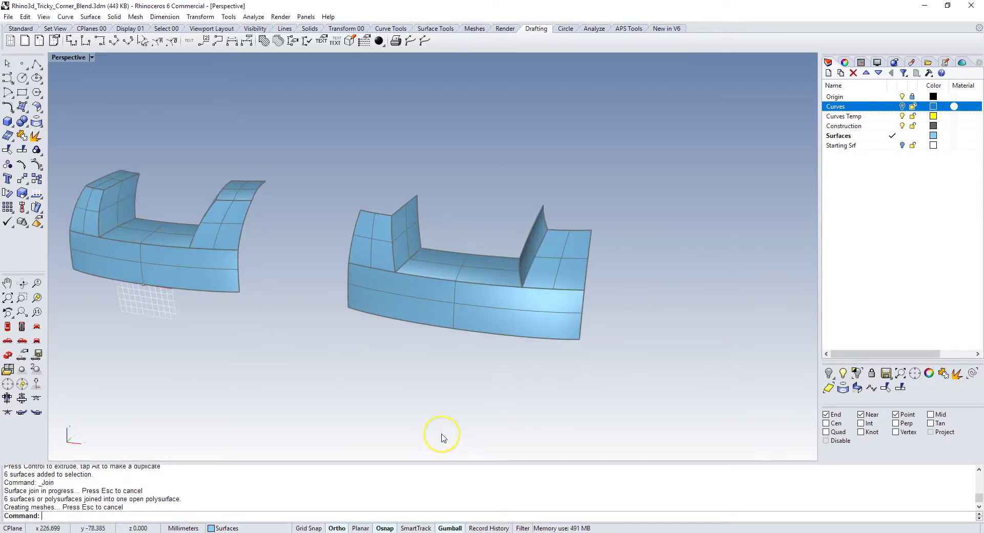
Try to fillet the three front edge segments above the copy's lower front face with FilletEdge at radius 10.
{"action": "type", "text": "FilletEdge"}
{"action": "key", "text": "Return"}
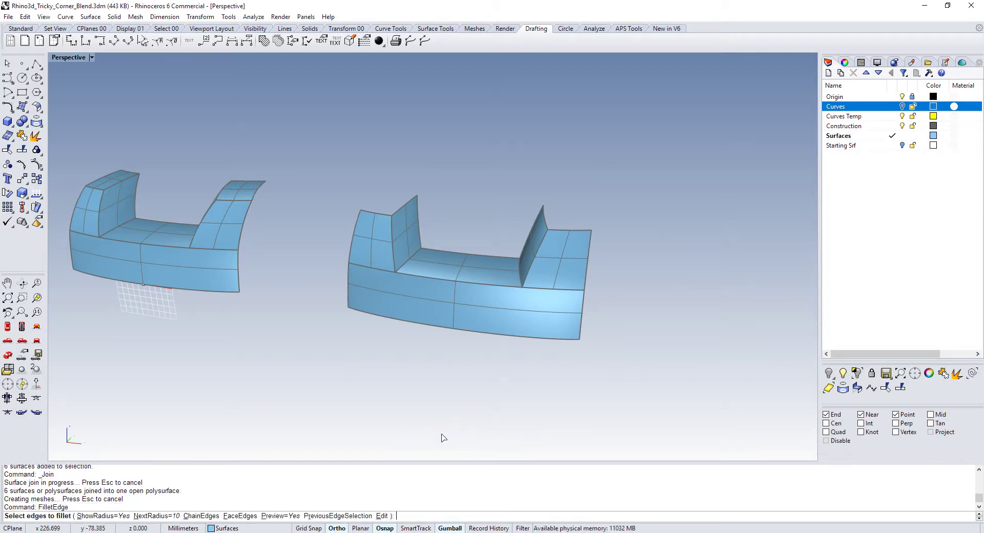
{"action": "scroll", "coordinate": [382, 276], "scroll_direction": "up", "scroll_amount": 10}
{"action": "left_click", "coordinate": [363, 177]}
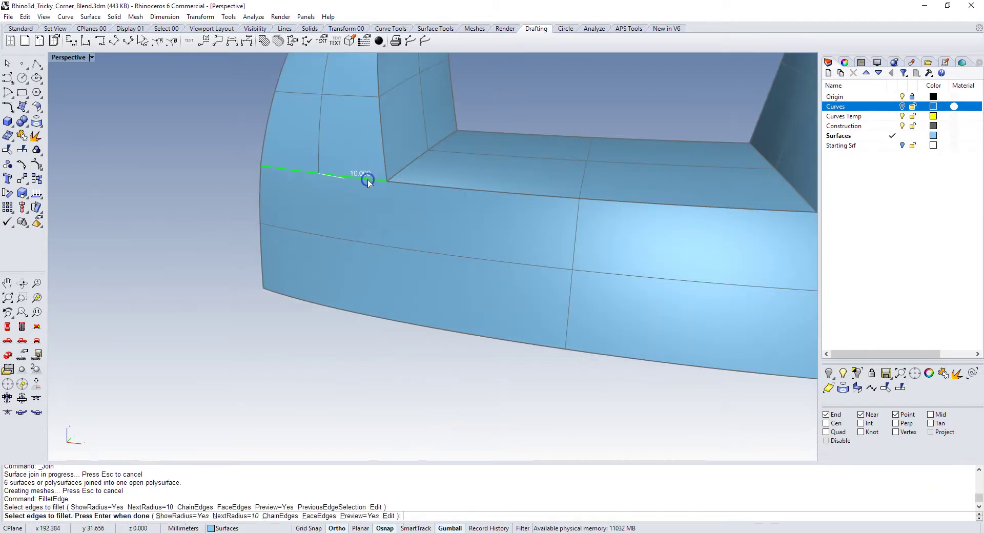
{"action": "left_click", "coordinate": [394, 185]}
{"action": "scroll", "coordinate": [431, 228], "scroll_direction": "down", "scroll_amount": 3}
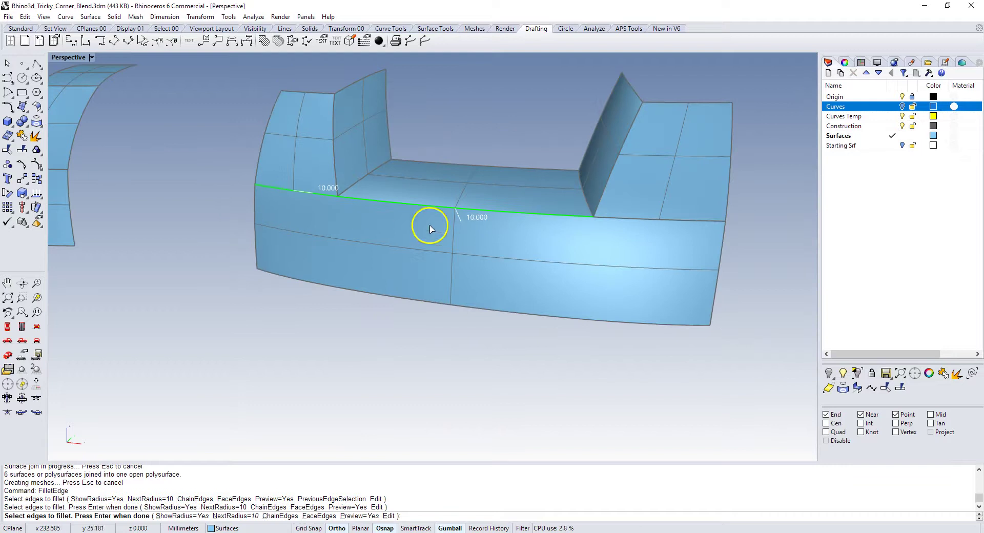
{"action": "left_click", "coordinate": [606, 221]}
{"action": "key", "text": "Return"}
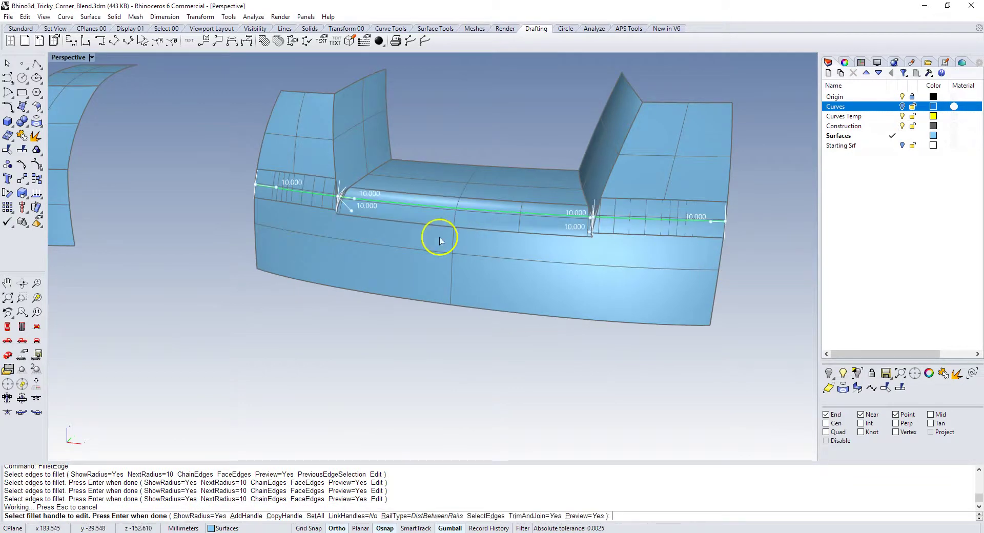
{"action": "scroll", "coordinate": [359, 202], "scroll_direction": "up", "scroll_amount": 3}
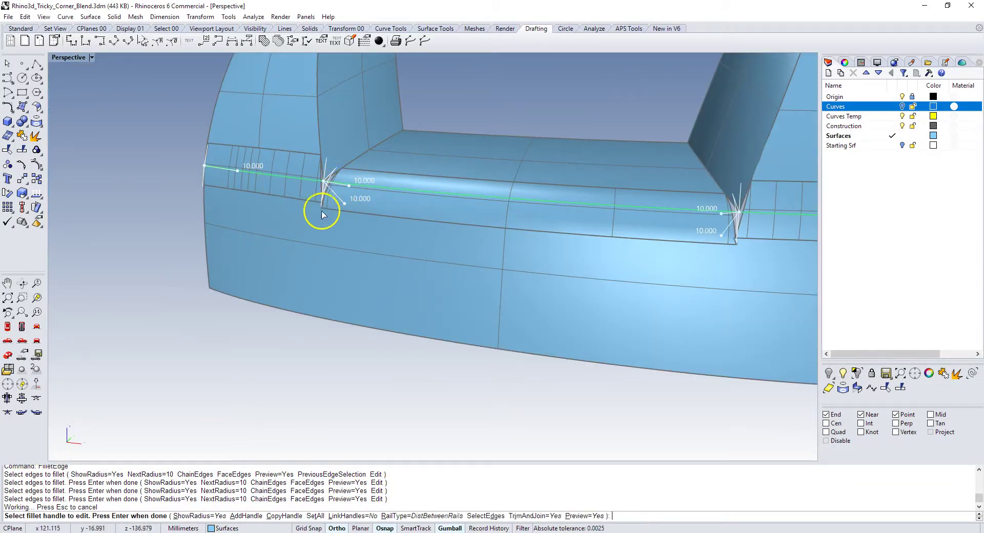
{"action": "scroll", "coordinate": [320, 210], "scroll_direction": "up", "scroll_amount": 3}
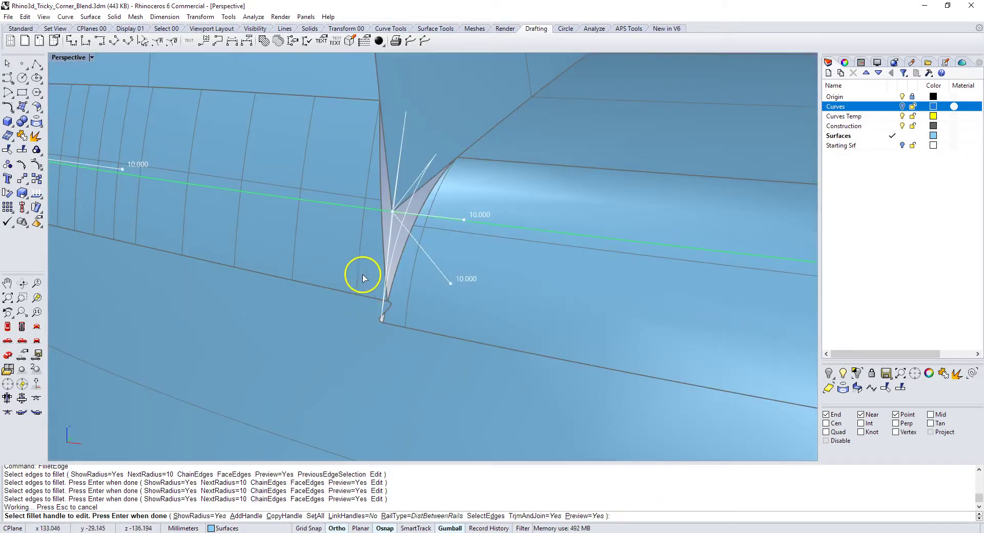
{"action": "scroll", "coordinate": [365, 277], "scroll_direction": "down", "scroll_amount": 3}
{"action": "scroll", "coordinate": [367, 246], "scroll_direction": "down", "scroll_amount": 3}
{"action": "key", "text": "Return"}
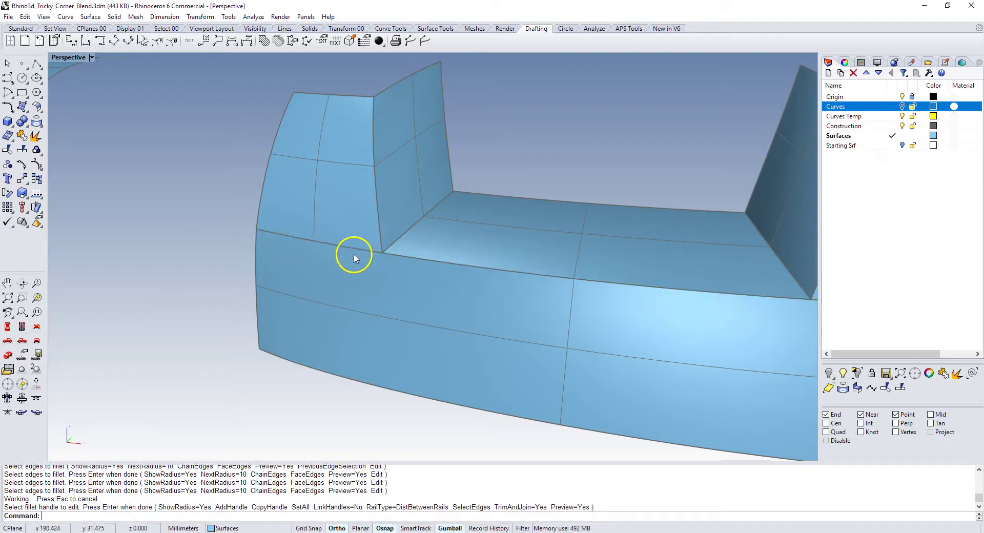
Fillet the edge between the recess floor and the right inner wall of the copy with radius 10.
{"action": "scroll", "coordinate": [355, 257], "scroll_direction": "down", "scroll_amount": 3}
{"action": "right_click", "coordinate": [488, 185]}
{"action": "left_click", "coordinate": [501, 191]}
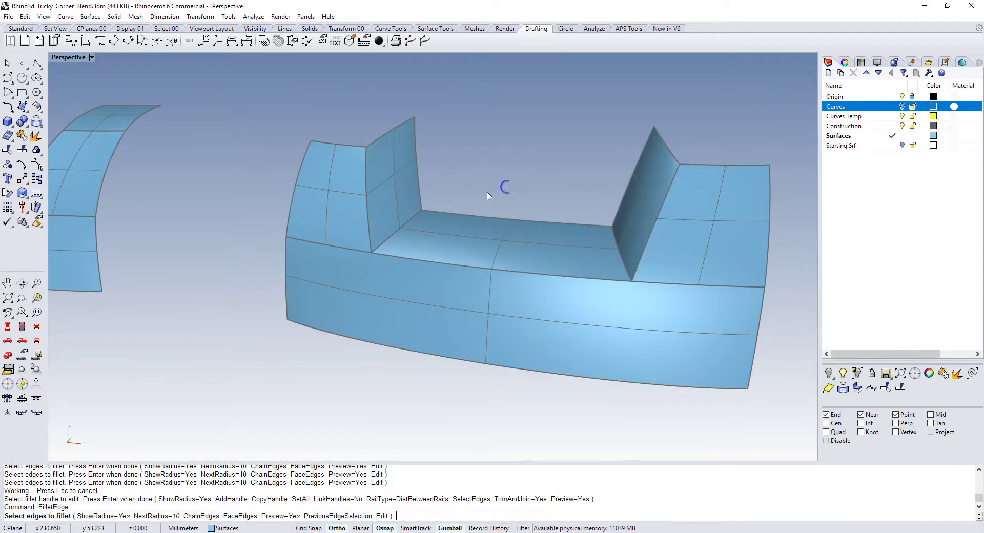
{"action": "left_click", "coordinate": [621, 266]}
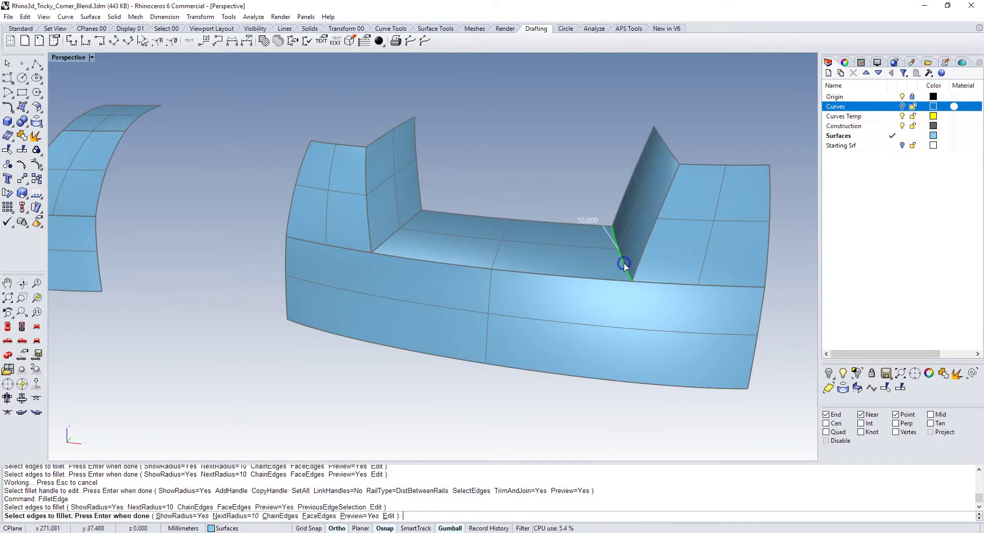
{"action": "right_click", "coordinate": [506, 141]}
{"action": "right_click", "coordinate": [506, 143]}
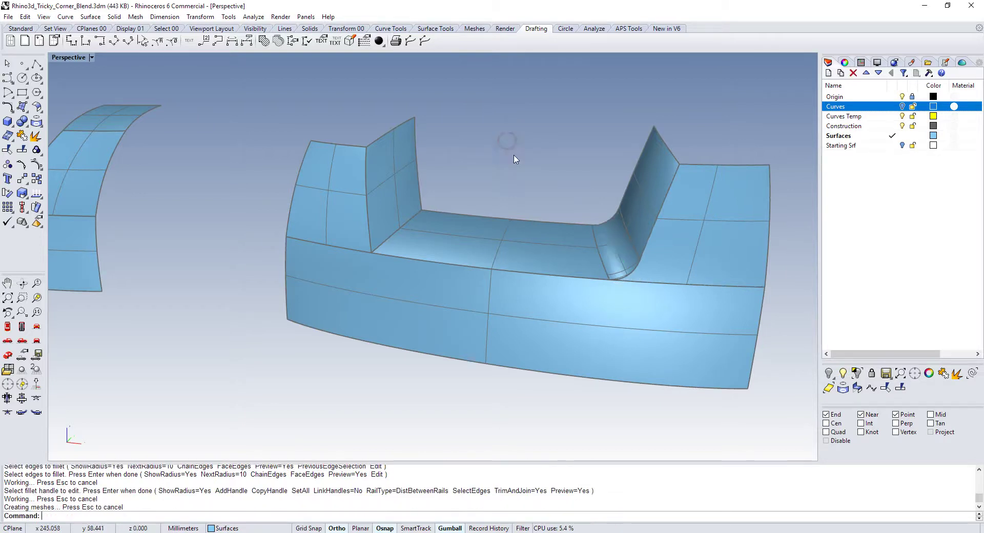
{"action": "scroll", "coordinate": [605, 257], "scroll_direction": "up", "scroll_amount": 8}
{"action": "scroll", "coordinate": [500, 310], "scroll_direction": "down", "scroll_amount": 6}
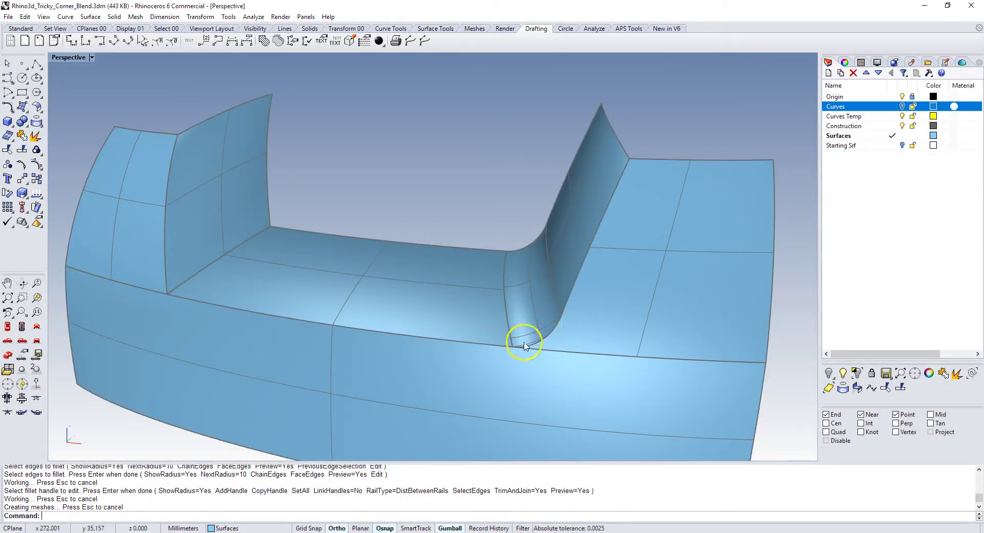
{"action": "scroll", "coordinate": [523, 345], "scroll_direction": "up", "scroll_amount": 2}
Fillet the edge between the recess floor and the left inner wall of the copy with radius 10.
{"action": "scroll", "coordinate": [506, 353], "scroll_direction": "down", "scroll_amount": 5}
{"action": "right_click", "coordinate": [329, 132]}
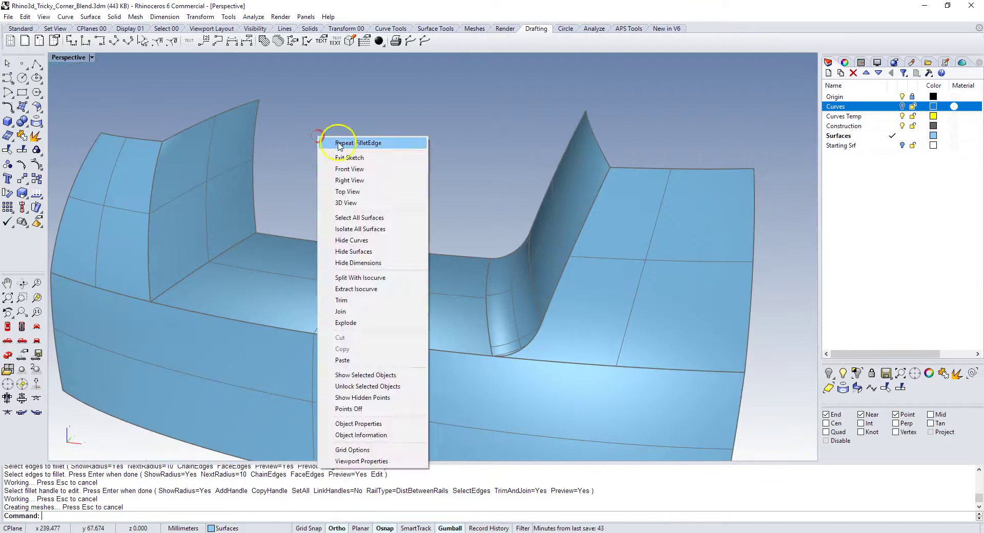
{"action": "left_click", "coordinate": [348, 136]}
{"action": "left_click", "coordinate": [216, 259]}
{"action": "right_click", "coordinate": [346, 193]}
{"action": "right_click", "coordinate": [347, 198]}
{"action": "right_click", "coordinate": [359, 190]}
{"action": "left_click", "coordinate": [372, 193]}
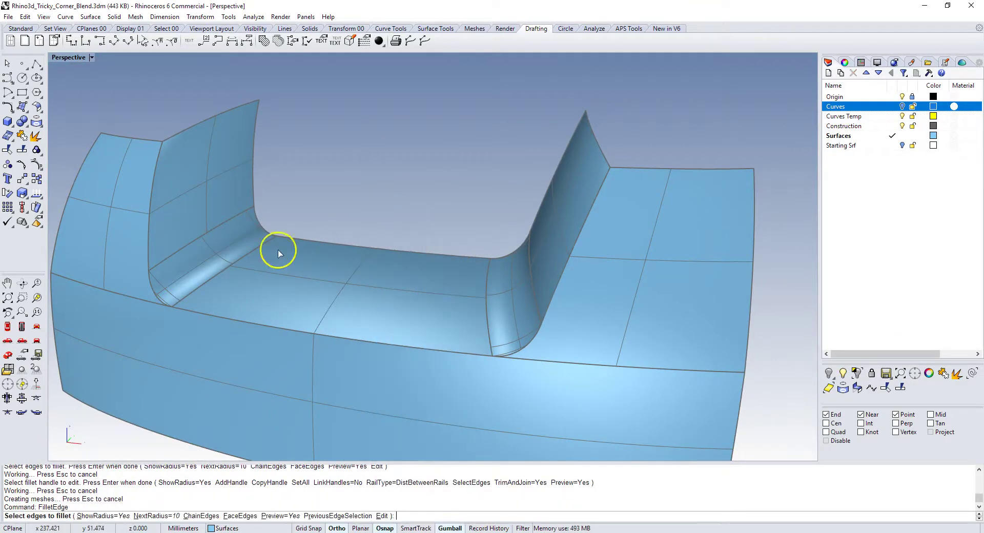
{"action": "left_click", "coordinate": [213, 318]}
{"action": "left_click", "coordinate": [157, 304]}
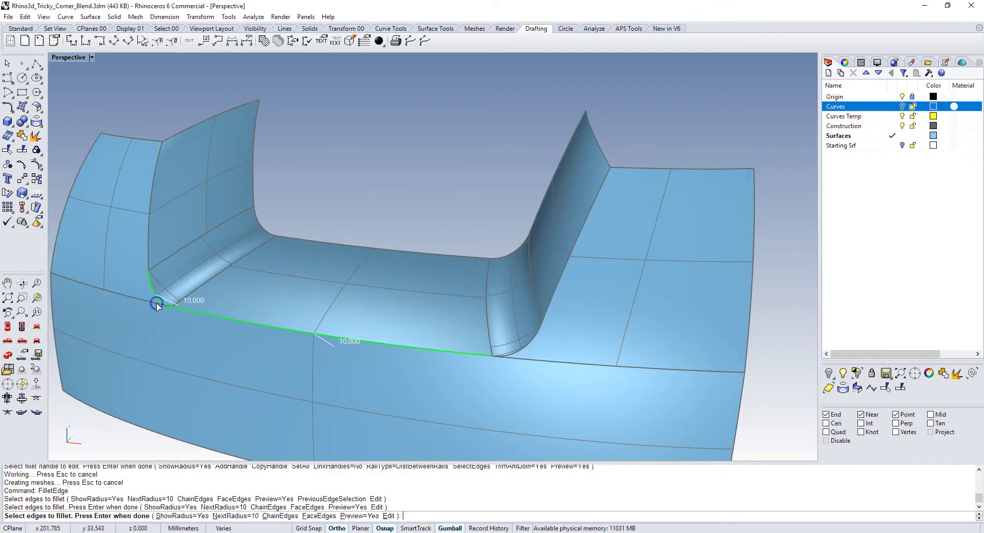
{"action": "key", "text": "Escape"}
Try to fillet the whole run of front edges above the copy's lower front face with radius 10.
{"action": "right_click", "coordinate": [308, 122]}
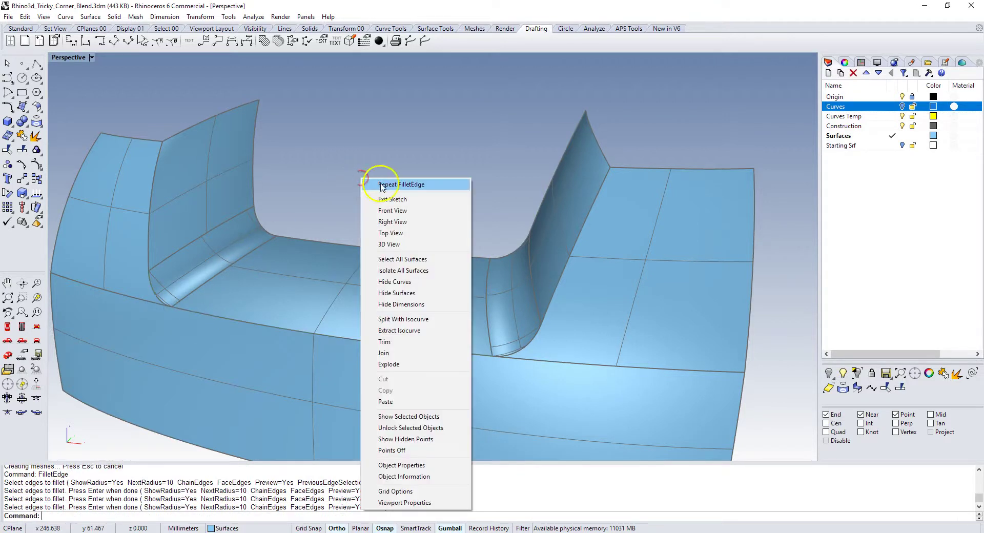
{"action": "left_click", "coordinate": [317, 124]}
{"action": "left_click", "coordinate": [130, 296]}
{"action": "left_click", "coordinate": [154, 304]}
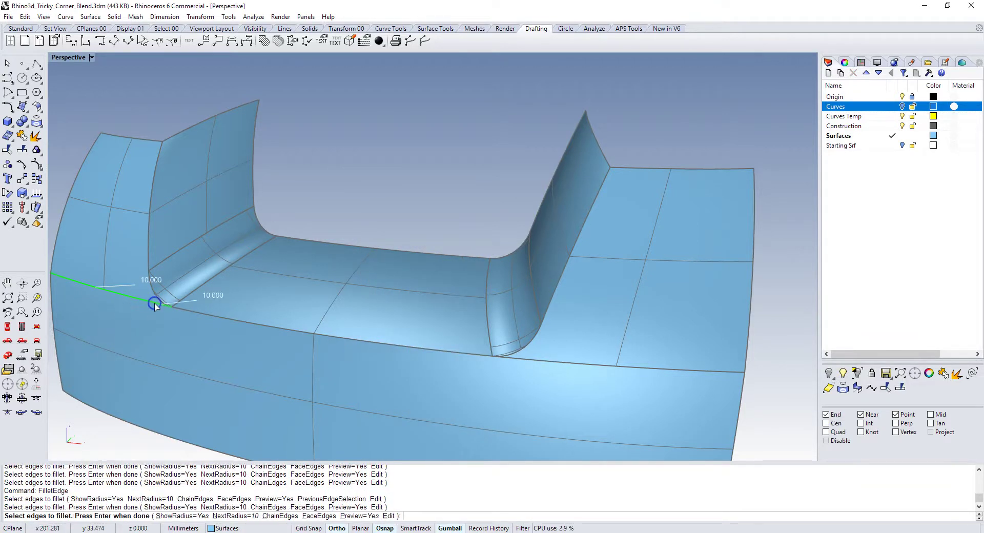
{"action": "left_click", "coordinate": [182, 311]}
{"action": "left_click", "coordinate": [557, 363]}
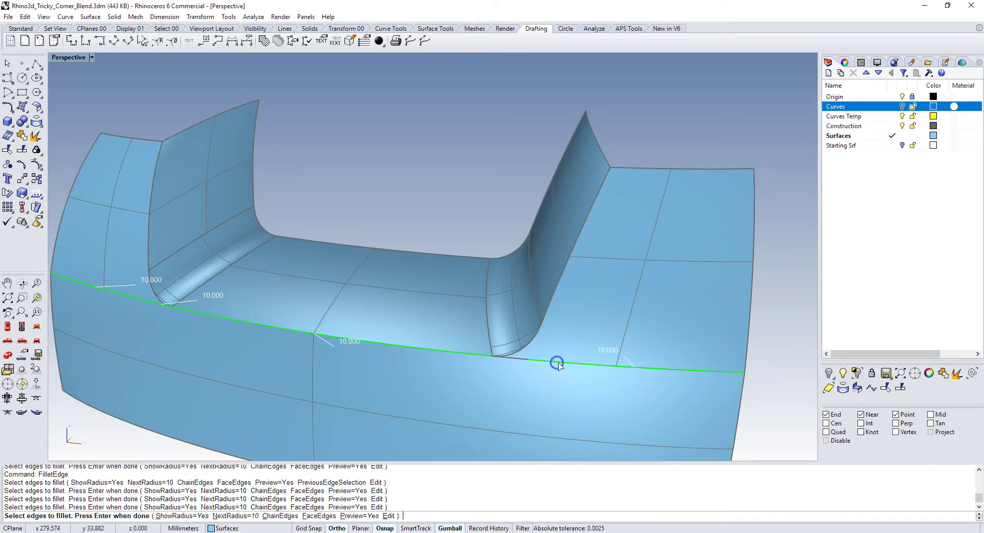
{"action": "left_click", "coordinate": [519, 365]}
{"action": "right_click", "coordinate": [385, 138]}
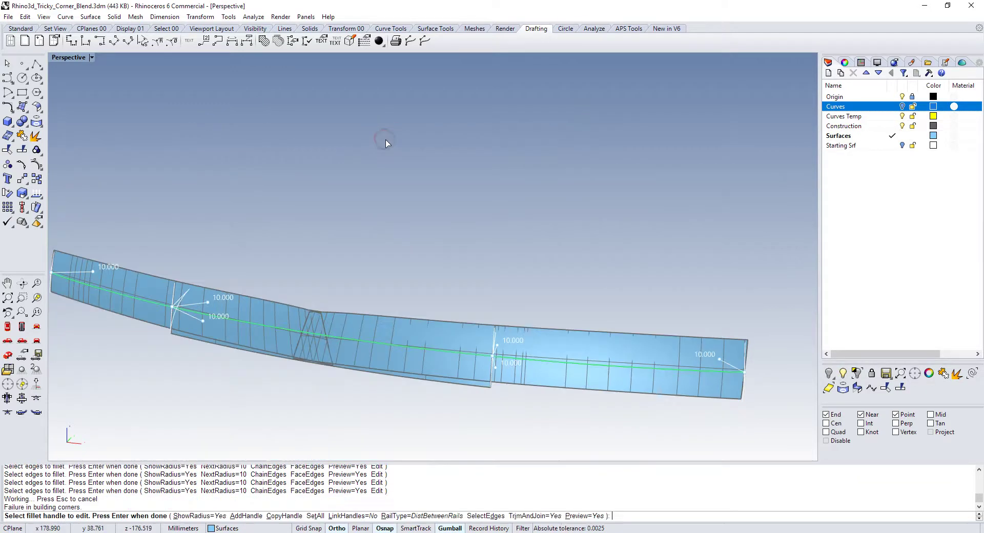
{"action": "right_click", "coordinate": [410, 151]}
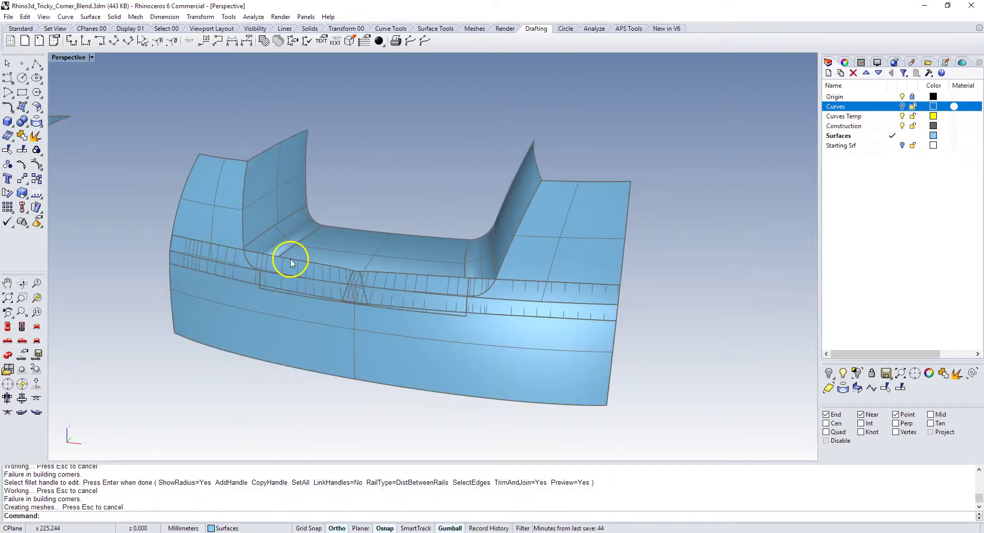
Delete the test copy together with its loose front fillet surfaces.
{"action": "right_click_drag", "start_coordinate": [290, 263], "coordinate": [167, 257]}
{"action": "scroll", "coordinate": [229, 270], "scroll_direction": "up", "scroll_amount": 5}
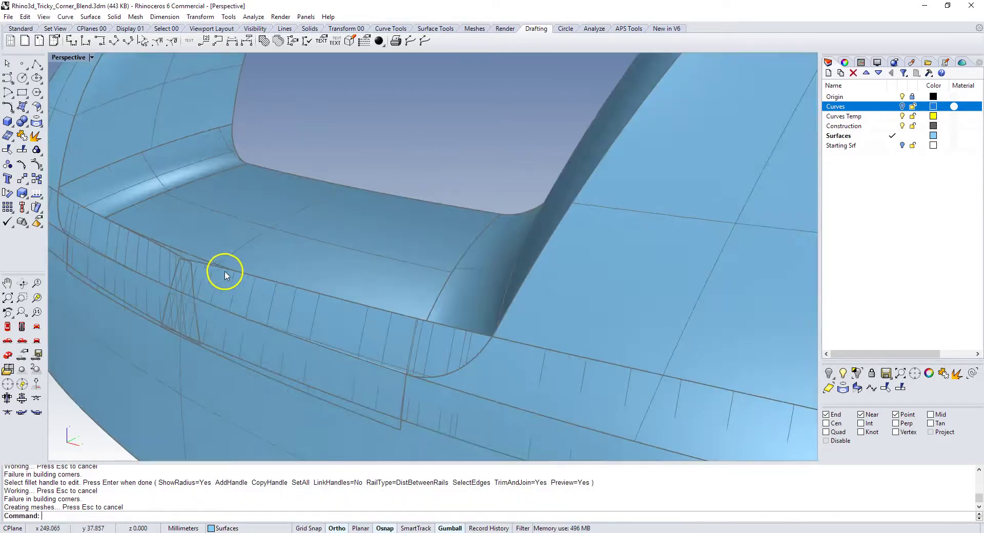
{"action": "scroll", "coordinate": [226, 277], "scroll_direction": "down", "scroll_amount": 6}
{"action": "right_click_drag", "start_coordinate": [272, 284], "coordinate": [293, 281]}
{"action": "left_click_drag", "start_coordinate": [250, 334], "coordinate": [690, 109]}
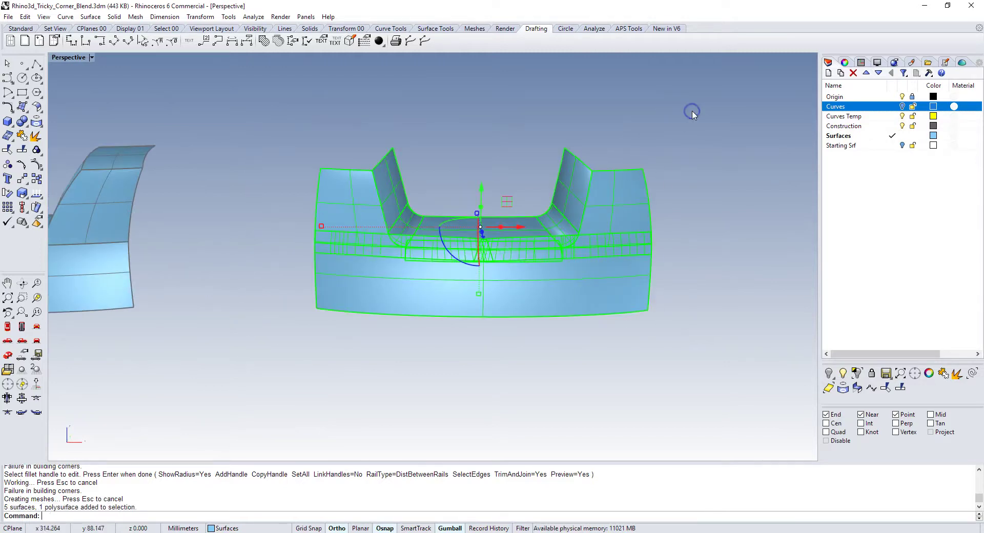
{"action": "key", "text": "Delete"}
Join the original model's recess floor with its left and right inner walls into one polysurface.
{"action": "scroll", "coordinate": [679, 149], "scroll_direction": "down", "scroll_amount": 5}
{"action": "scroll", "coordinate": [266, 158], "scroll_direction": "up", "scroll_amount": 4}
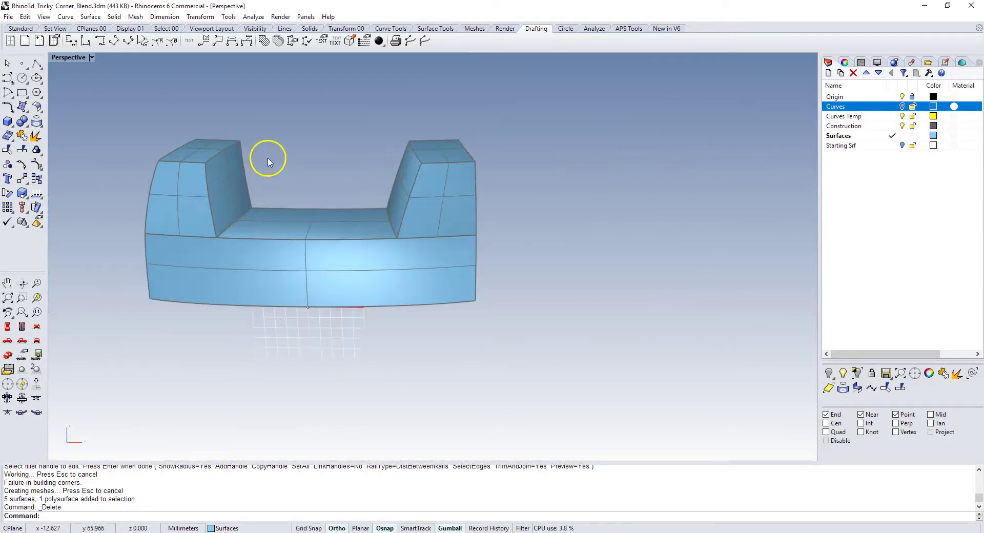
{"action": "right_click_drag", "start_coordinate": [284, 160], "coordinate": [347, 256]}
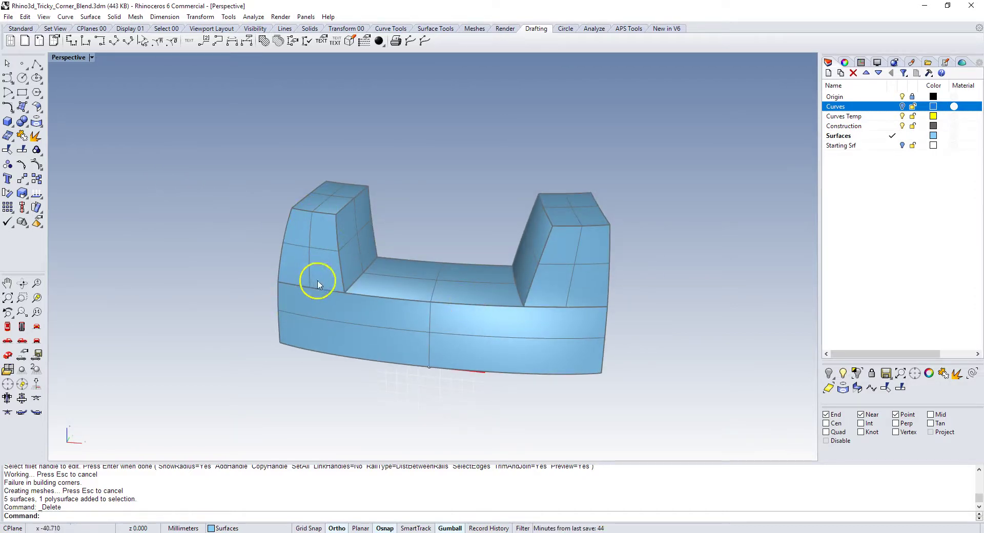
{"action": "right_click_drag", "start_coordinate": [441, 275], "coordinate": [436, 187]}
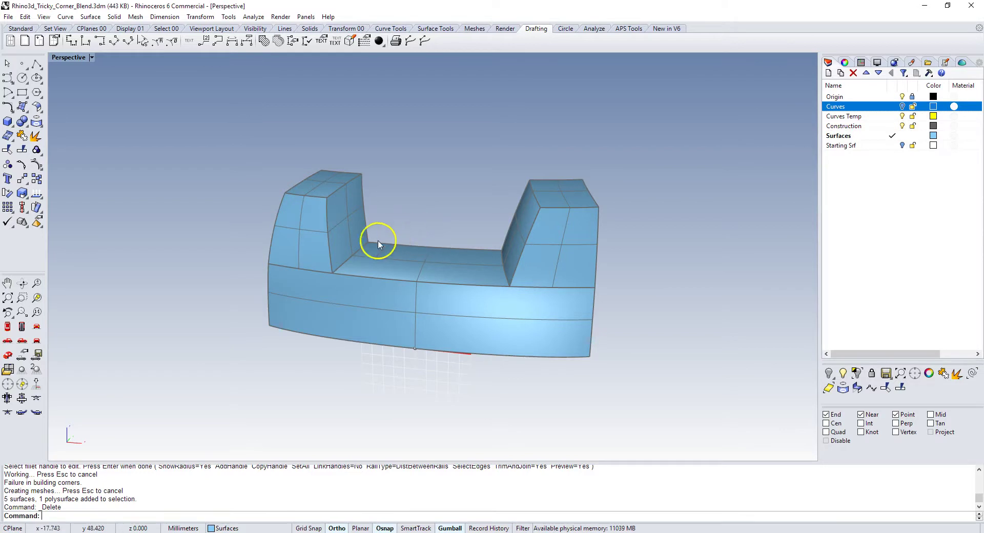
{"action": "scroll", "coordinate": [372, 243], "scroll_direction": "up", "scroll_amount": 2}
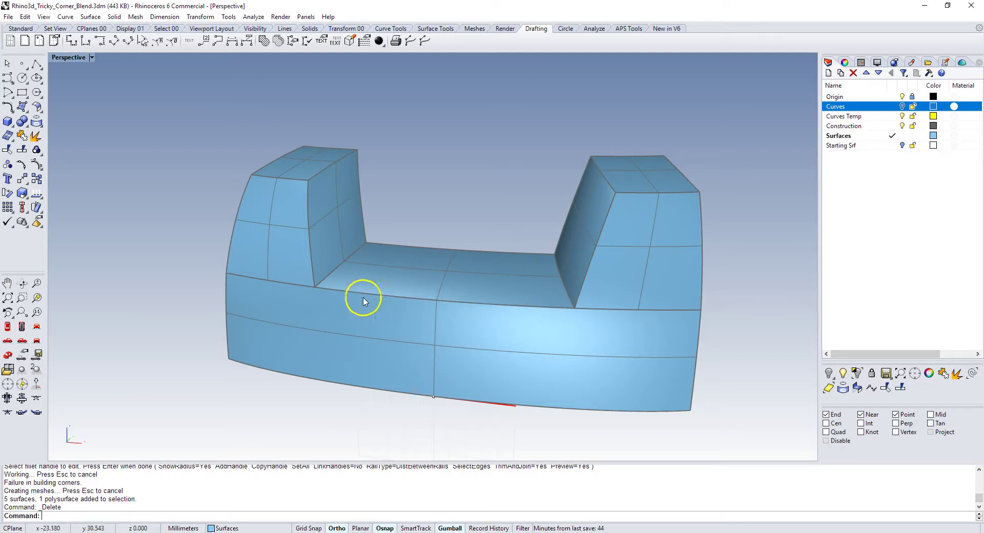
{"action": "mouse_move", "coordinate": [301, 257]}
{"action": "right_mouse_down"}
{"action": "mouse_move", "coordinate": [275, 263]}
{"action": "mouse_move", "coordinate": [292, 267]}
{"action": "right_mouse_up"}
{"action": "scroll", "coordinate": [388, 321], "scroll_direction": "up", "scroll_amount": 3}
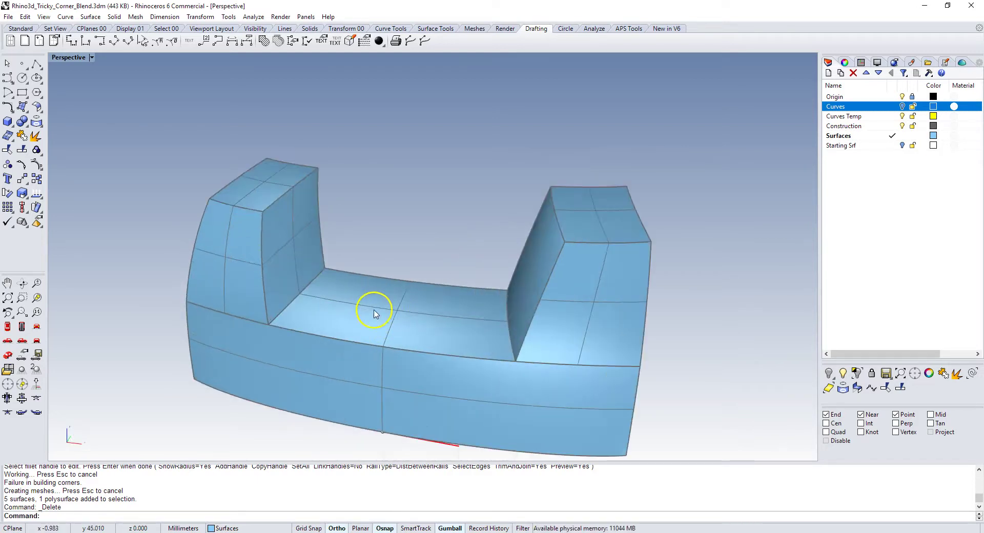
{"action": "left_click", "coordinate": [316, 285]}
{"action": "left_click", "coordinate": [316, 307], "text": "shift"}
{"action": "left_click", "coordinate": [526, 301], "text": "shift"}
{"action": "left_click", "coordinate": [943, 374]}
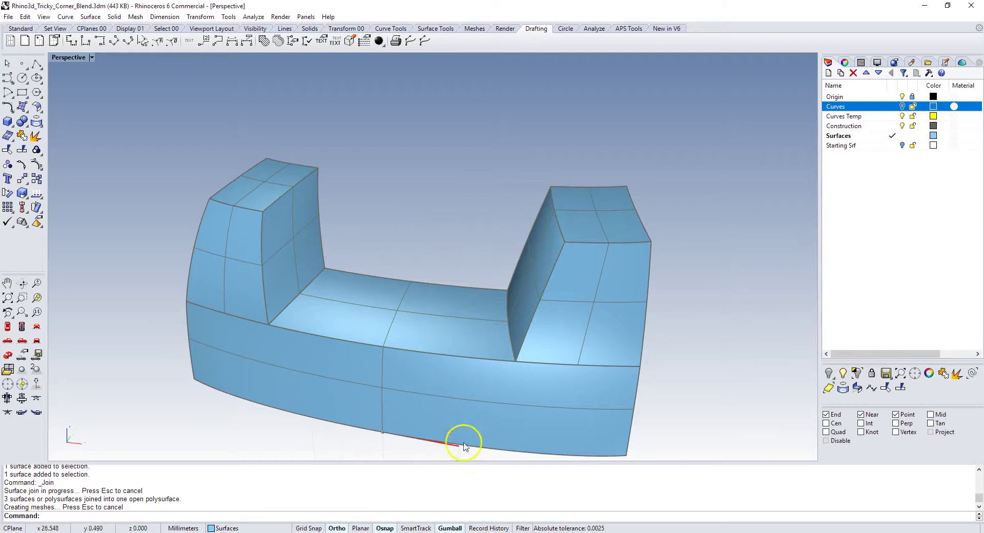
Fillet the edges between the recess floor and both inner walls with radius 10, using the DistBetweenRails rail type.
{"action": "right_click", "coordinate": [468, 470]}
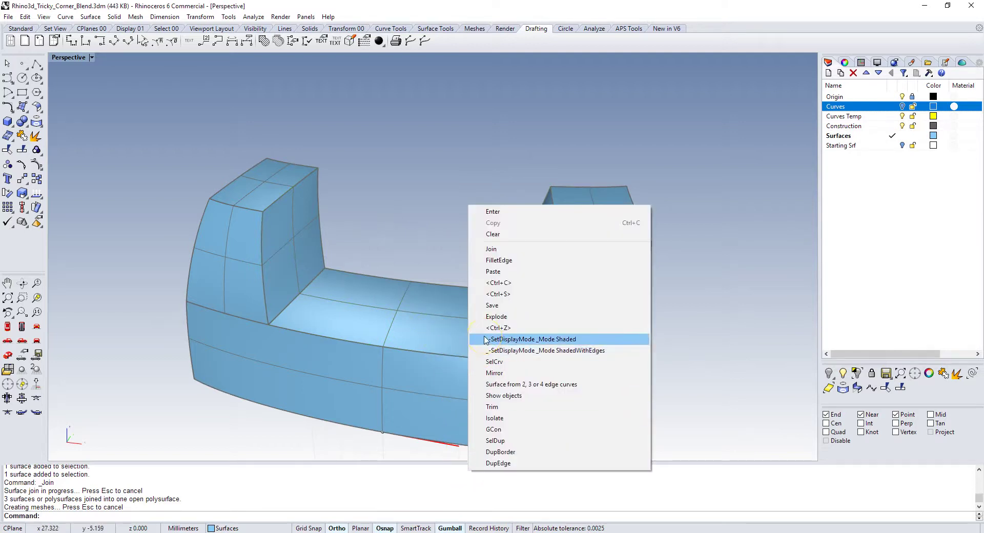
{"action": "left_click", "coordinate": [489, 260]}
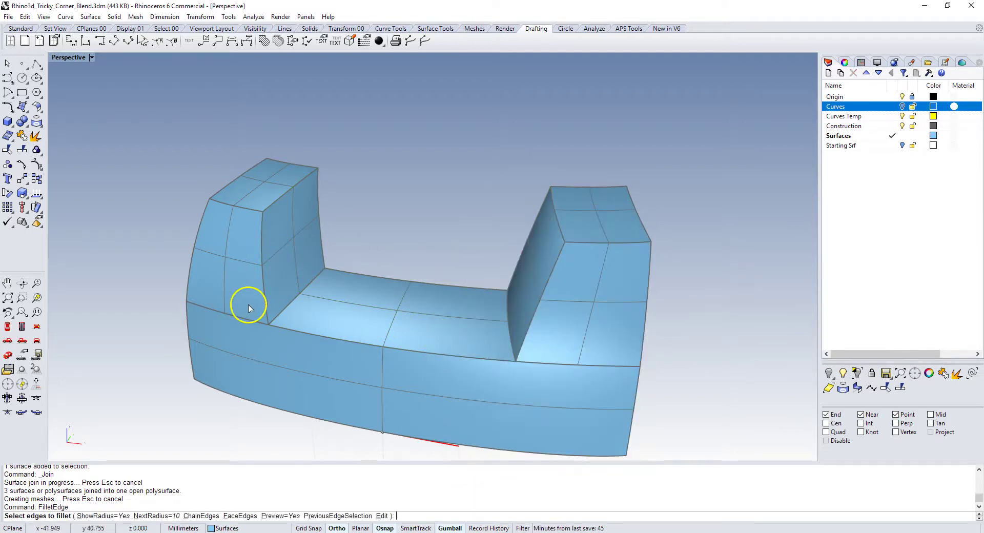
{"action": "left_click", "coordinate": [288, 309]}
{"action": "left_click", "coordinate": [507, 358]}
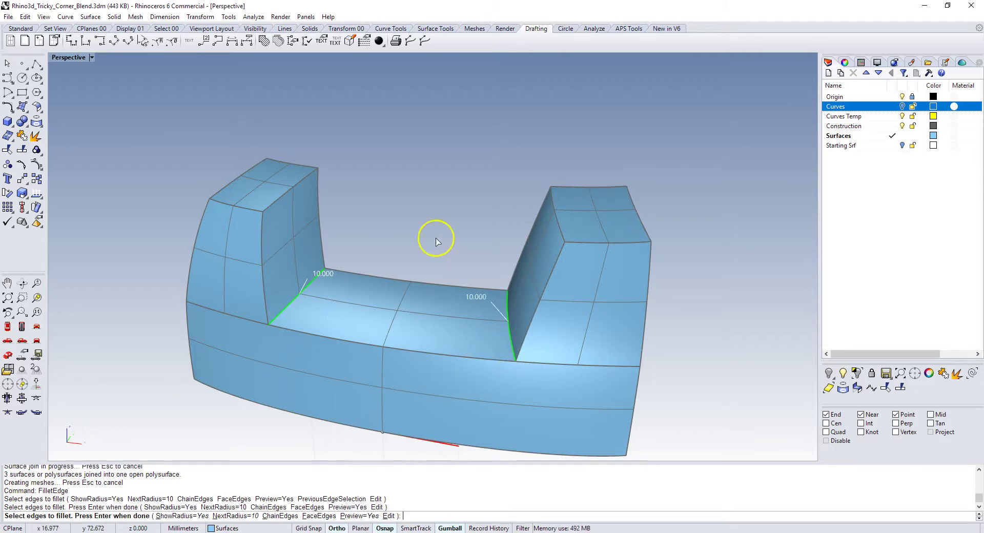
{"action": "right_click", "coordinate": [435, 220]}
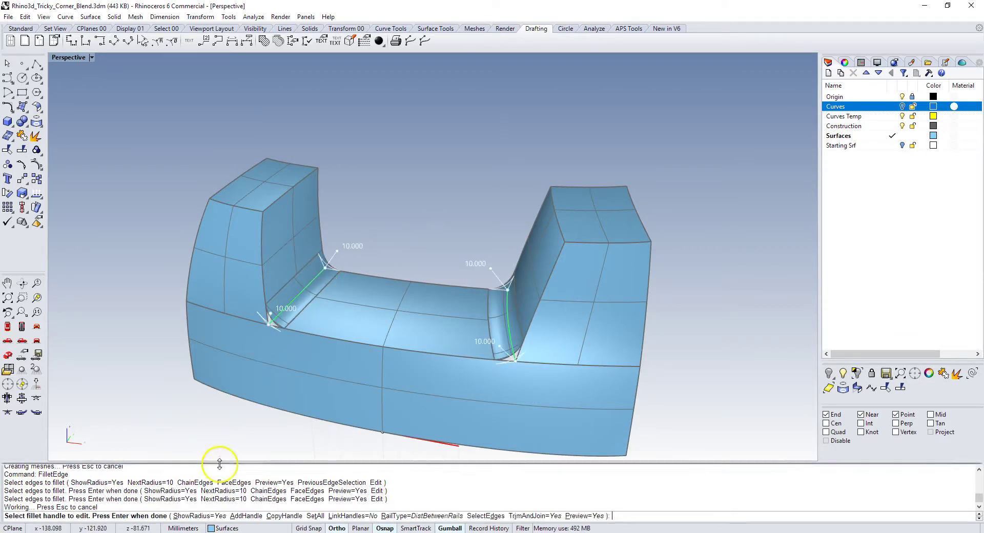
{"action": "left_click", "coordinate": [417, 516]}
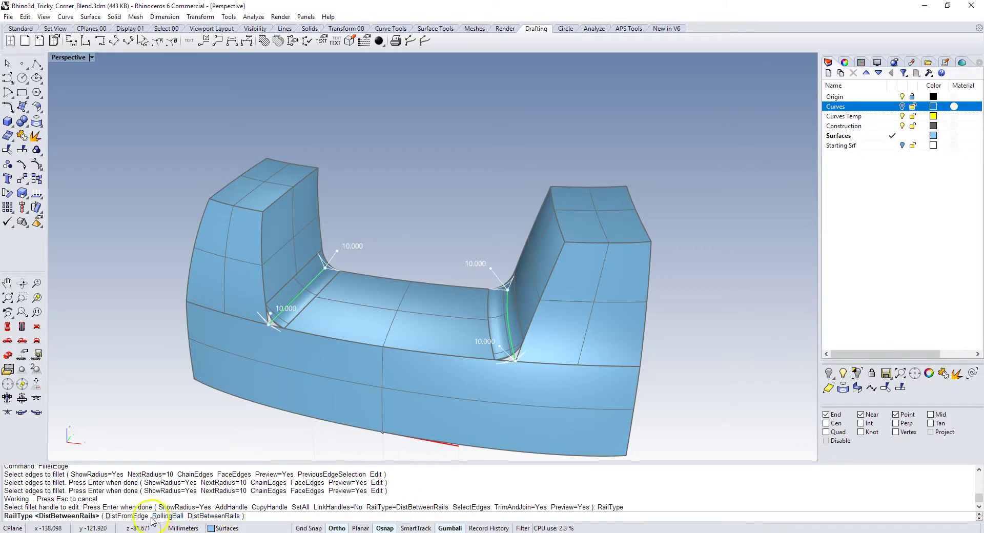
{"action": "left_click", "coordinate": [212, 516]}
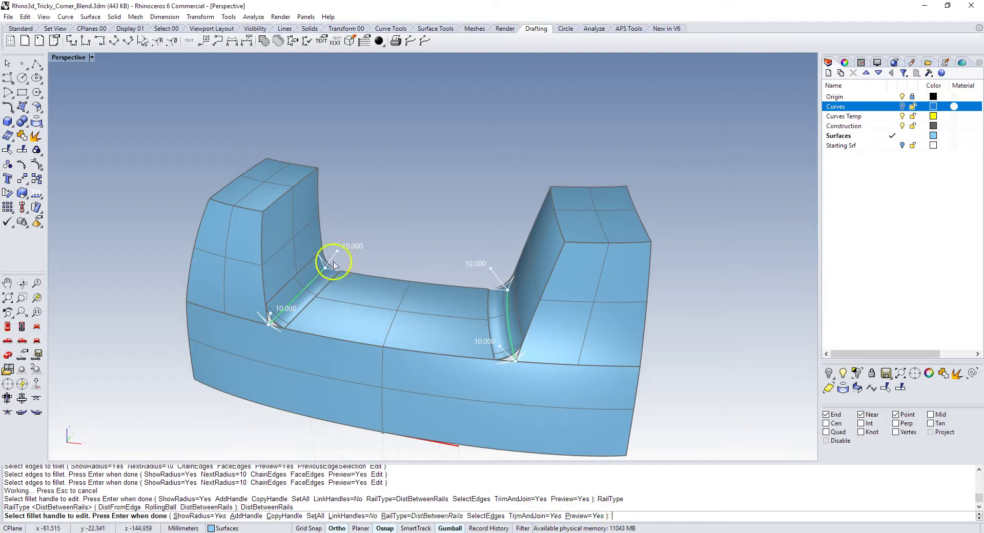
{"action": "right_click", "coordinate": [427, 205]}
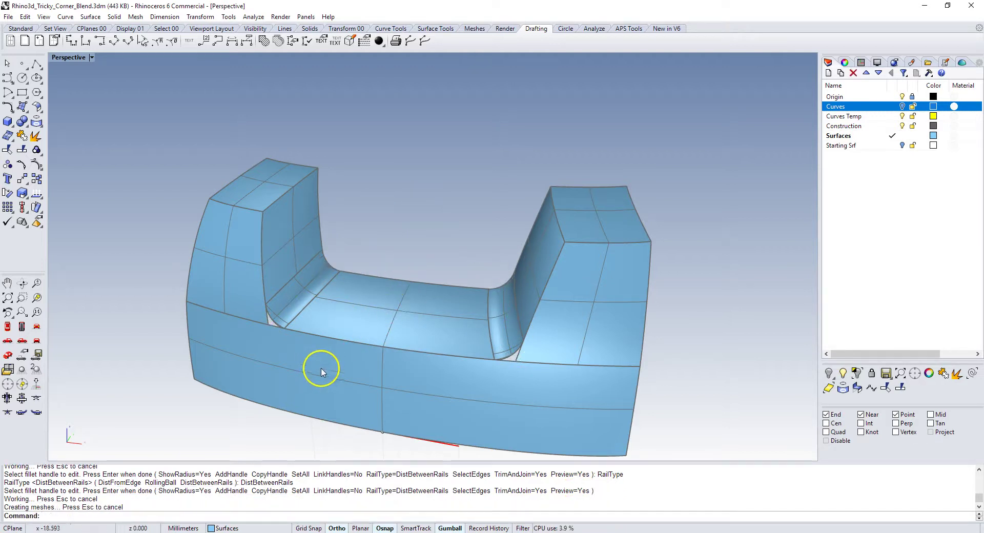
Isolate the filleted recess polysurface and explode it into separate surfaces.
{"action": "scroll", "coordinate": [279, 336], "scroll_direction": "up", "scroll_amount": 2}
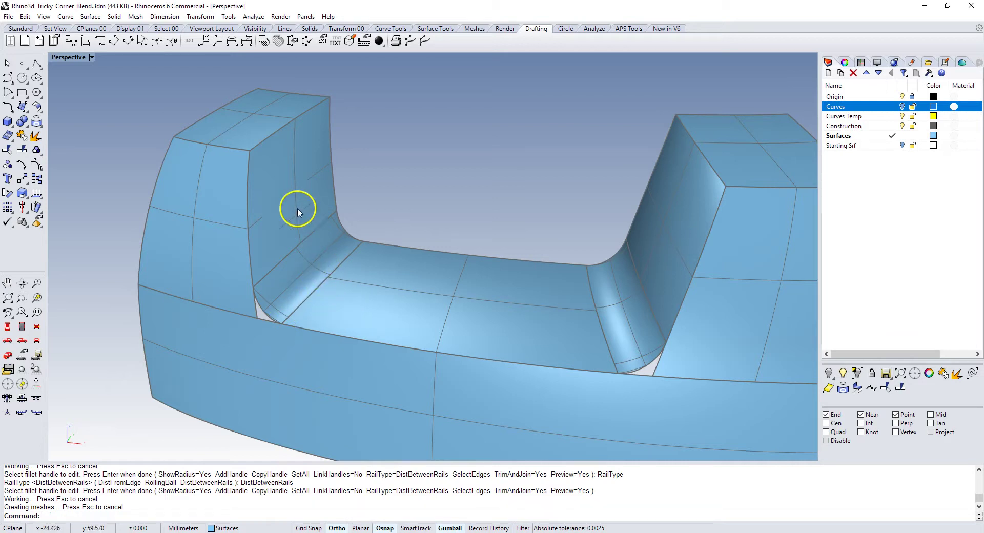
{"action": "right_click_drag", "start_coordinate": [372, 290], "coordinate": [355, 303]}
{"action": "scroll", "coordinate": [357, 313], "scroll_direction": "up", "scroll_amount": 3}
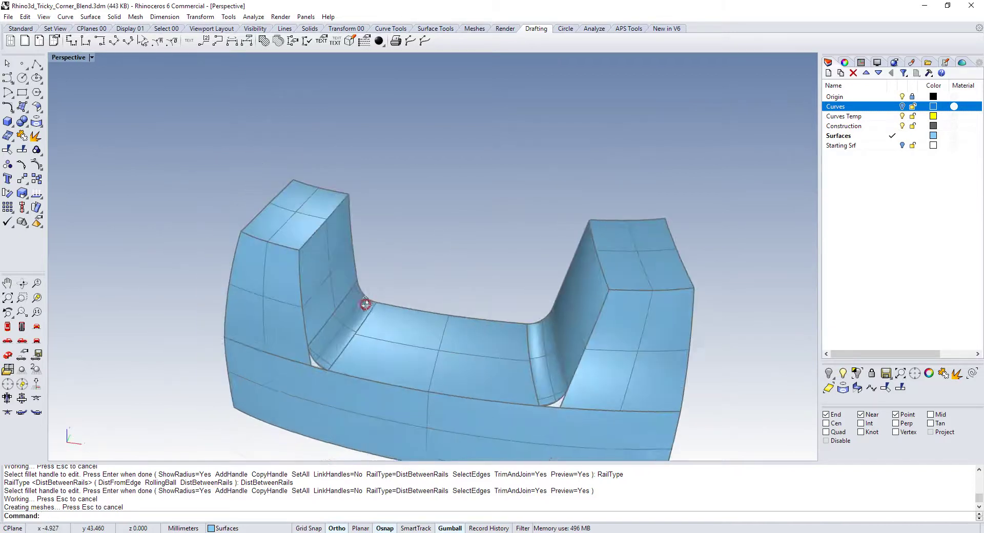
{"action": "scroll", "coordinate": [381, 340], "scroll_direction": "down", "scroll_amount": 3}
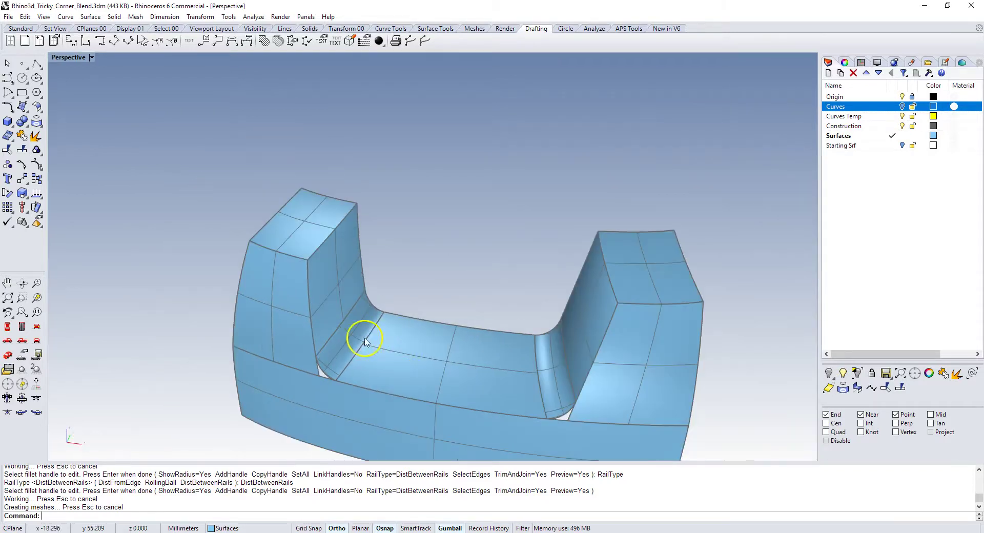
{"action": "left_click", "coordinate": [348, 342]}
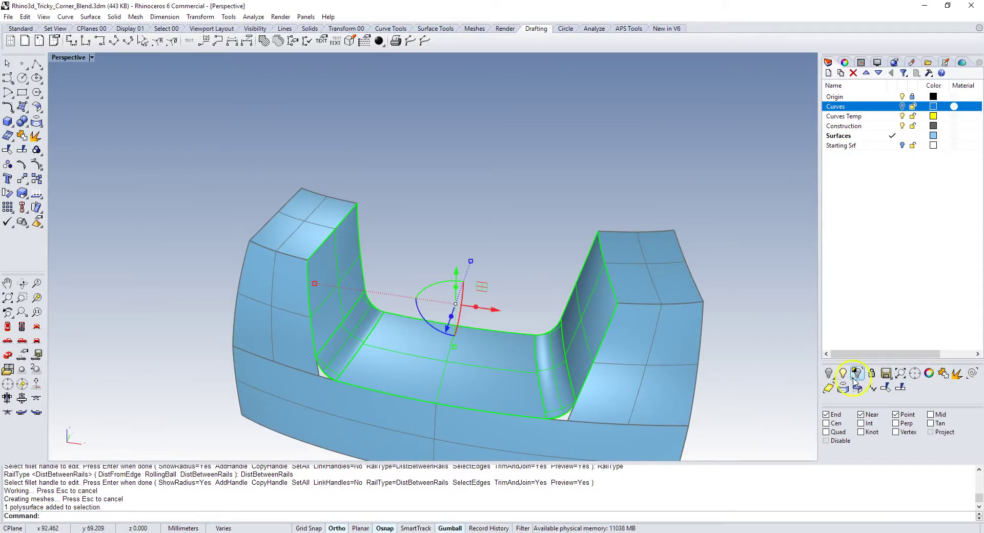
{"action": "left_click", "coordinate": [850, 379]}
{"action": "left_click", "coordinate": [954, 378]}
Delete the two fillet surfaces between the recess floor and the left and right inner walls.
{"action": "left_click", "coordinate": [357, 312]}
{"action": "key", "text": "Delete"}
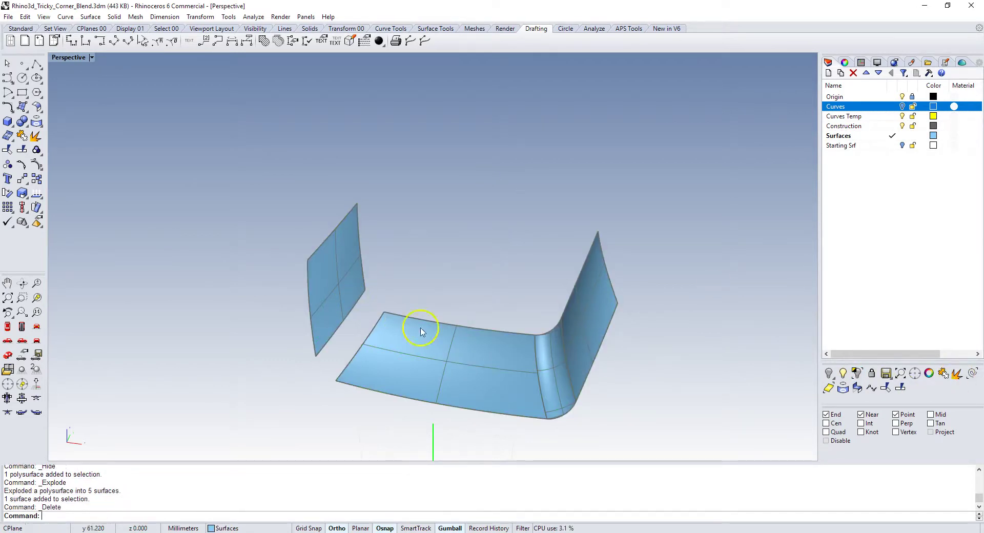
{"action": "left_click", "coordinate": [565, 349]}
{"action": "key", "text": "Delete"}
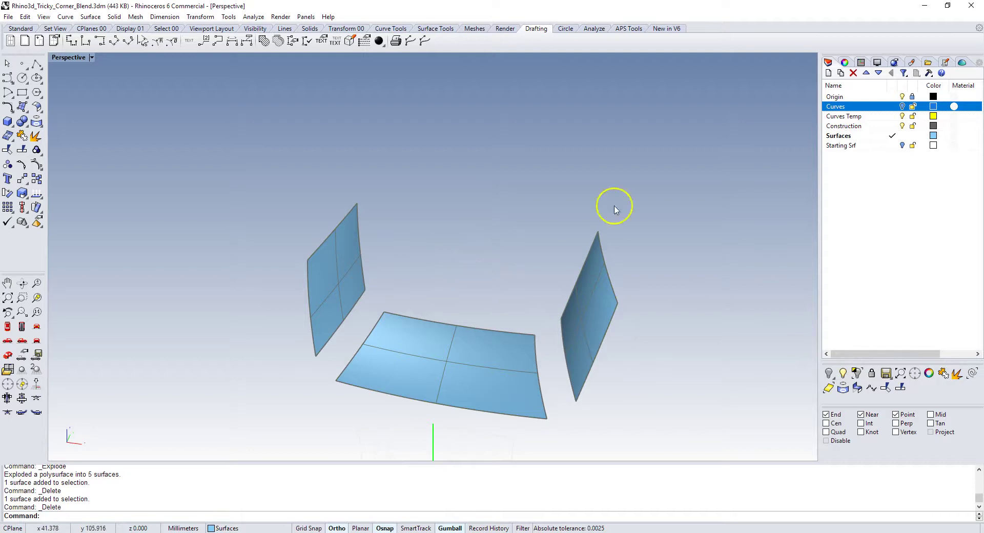
Make Curves Temp the current layer and blend the left wall's front edge into the floor's front edge with curvature continuity.
{"action": "right_click", "coordinate": [843, 116]}
{"action": "left_click", "coordinate": [851, 121]}
{"action": "right_click_drag", "start_coordinate": [455, 178], "coordinate": [450, 206]}
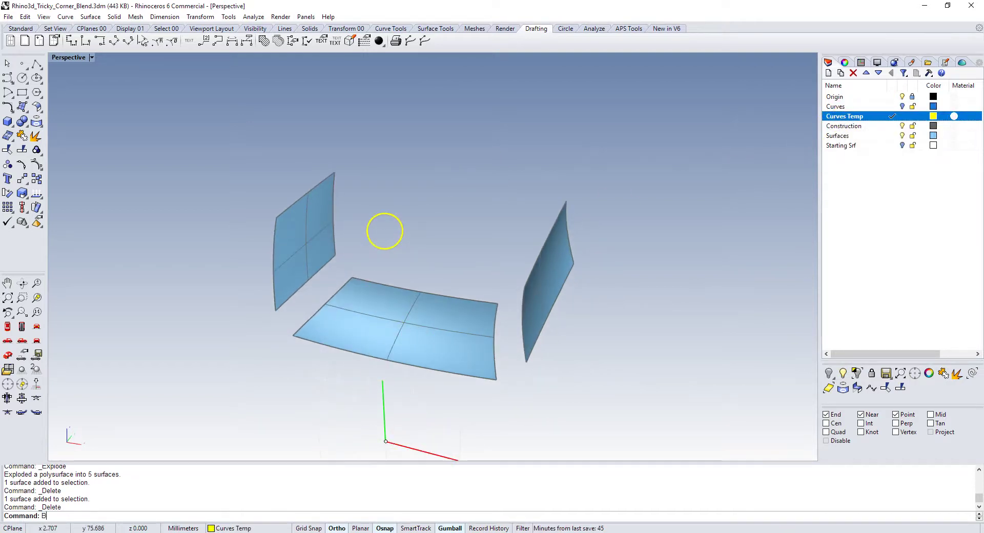
{"action": "type", "text": "Crv"}
{"action": "key", "text": "Return"}
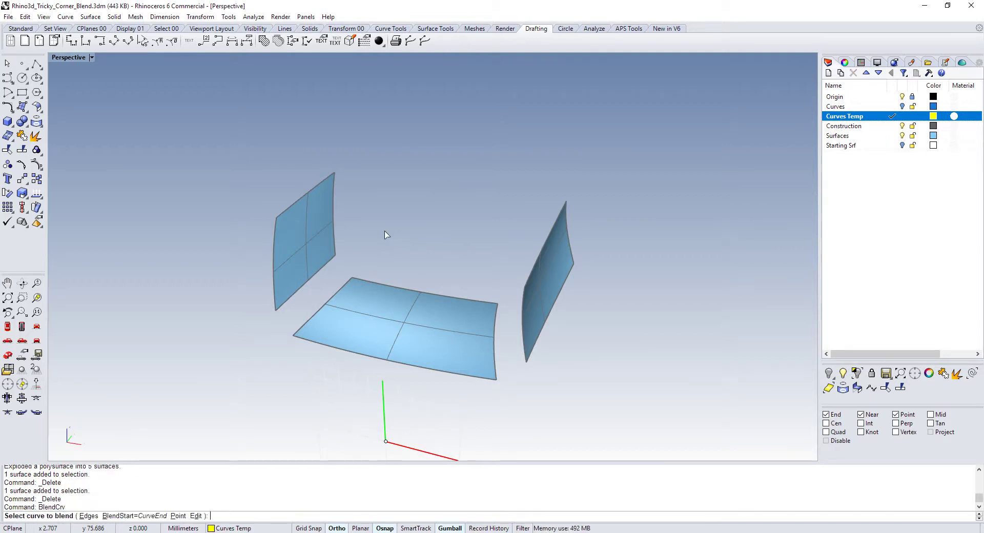
{"action": "scroll", "coordinate": [270, 274], "scroll_direction": "up", "scroll_amount": 5}
{"action": "left_click", "coordinate": [269, 340]}
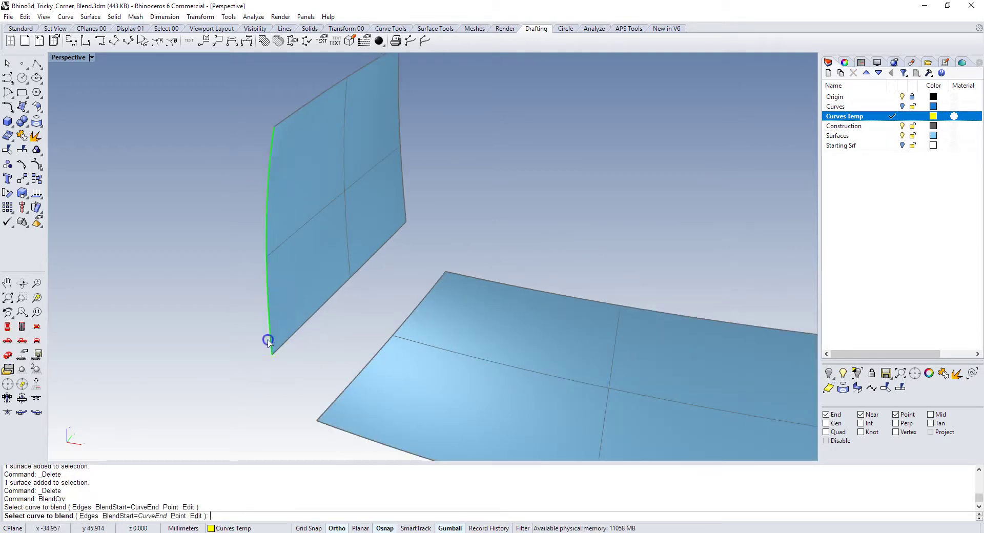
{"action": "left_click", "coordinate": [321, 423]}
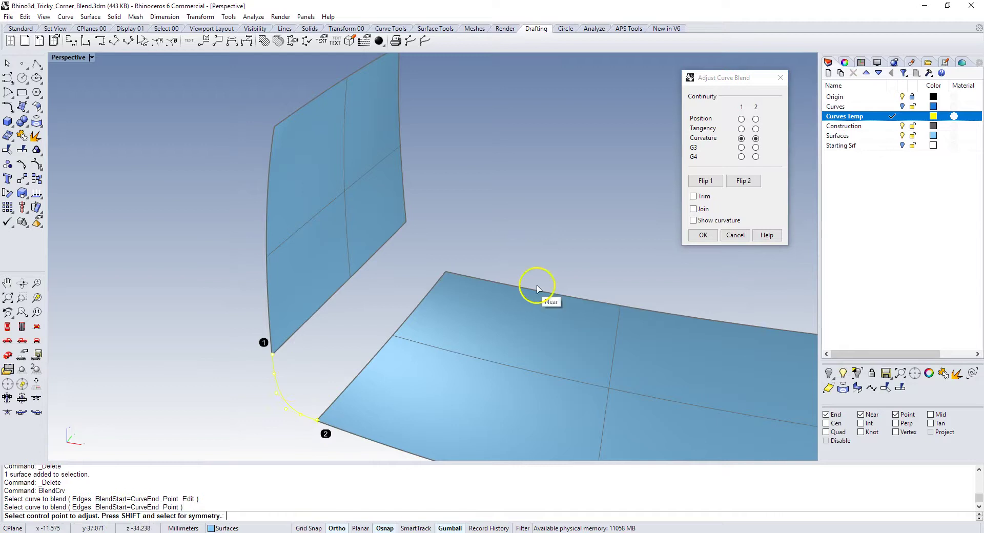
{"action": "left_click", "coordinate": [694, 235]}
Add a blend curve between the rear edges of the left inner wall and the recess floor.
{"action": "right_click", "coordinate": [586, 207]}
{"action": "left_click", "coordinate": [575, 210]}
{"action": "left_click", "coordinate": [405, 205]}
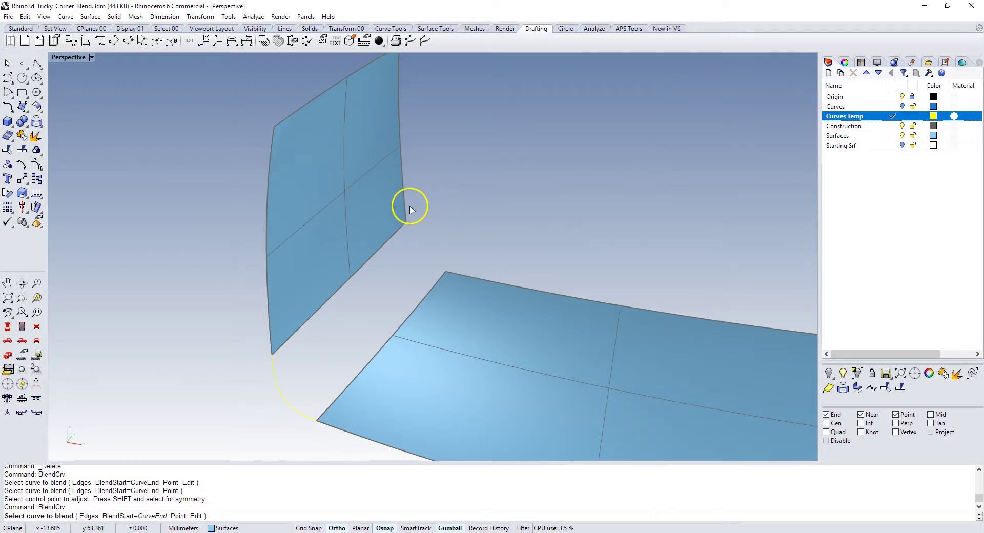
{"action": "left_click", "coordinate": [454, 276]}
{"action": "left_click", "coordinate": [695, 235]}
Sweep the two blend curves along the facing wall and floor edges as a two-rail sweep with curvature continuity on both rails.
{"action": "scroll", "coordinate": [501, 190], "scroll_direction": "down", "scroll_amount": 5}
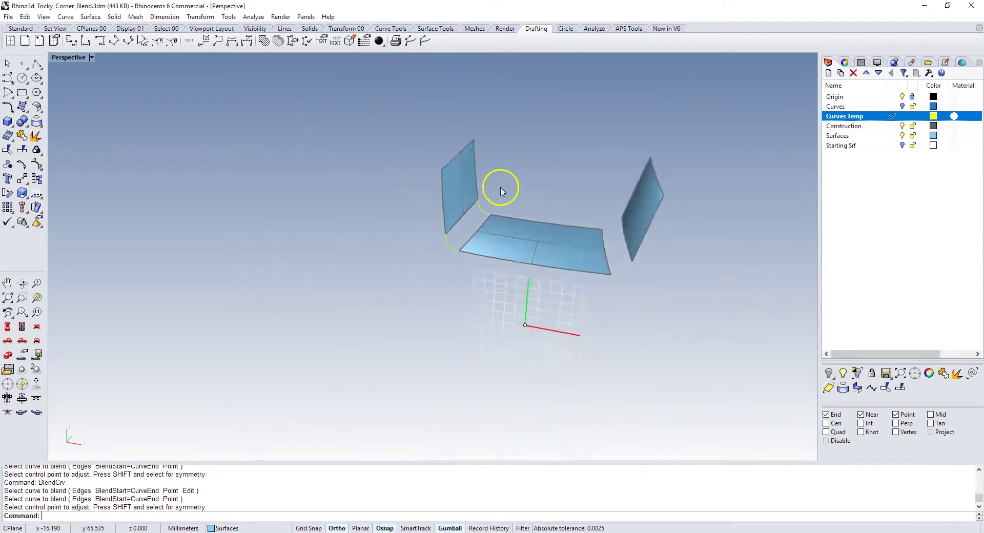
{"action": "right_click_drag", "start_coordinate": [501, 191], "coordinate": [439, 208]}
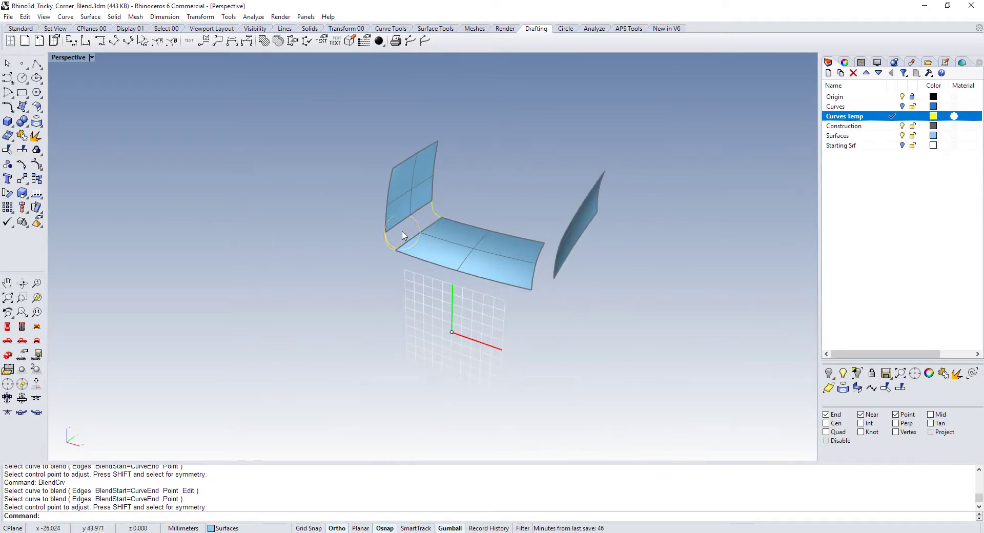
{"action": "key", "text": "Return"}
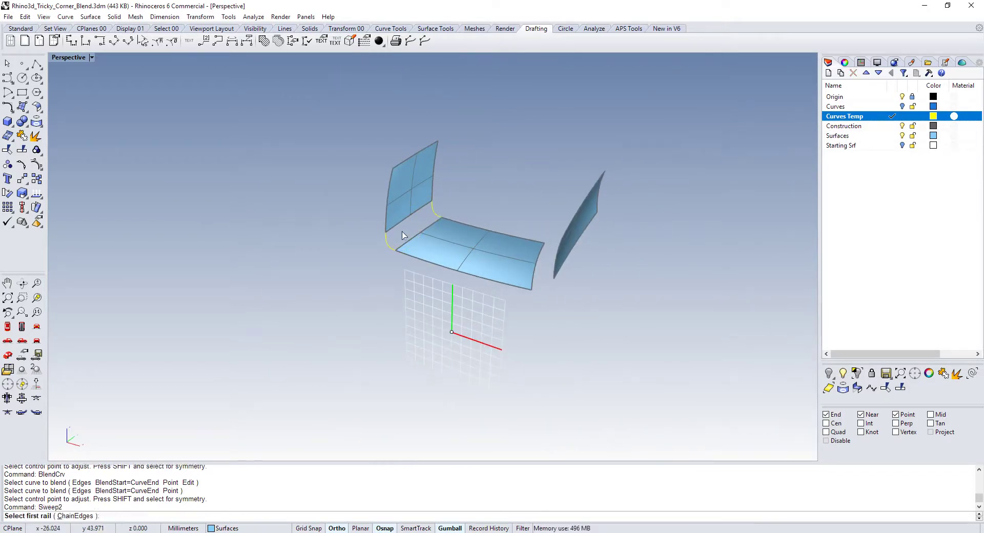
{"action": "scroll", "coordinate": [389, 237], "scroll_direction": "up", "scroll_amount": 3}
{"action": "left_click", "coordinate": [391, 231]}
{"action": "left_click", "coordinate": [408, 249]}
{"action": "left_click", "coordinate": [390, 257]}
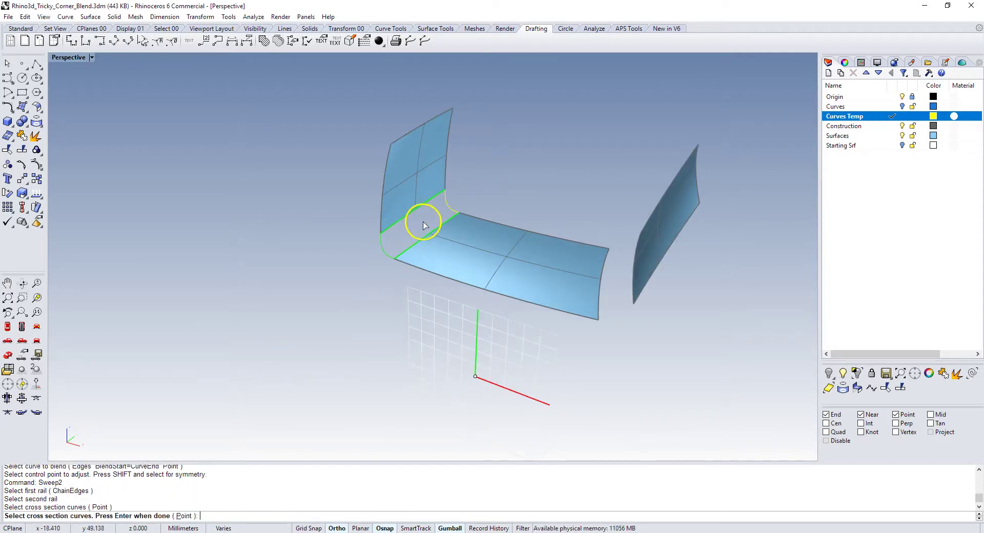
{"action": "left_click", "coordinate": [451, 208]}
{"action": "scroll", "coordinate": [450, 213], "scroll_direction": "up", "scroll_amount": 2}
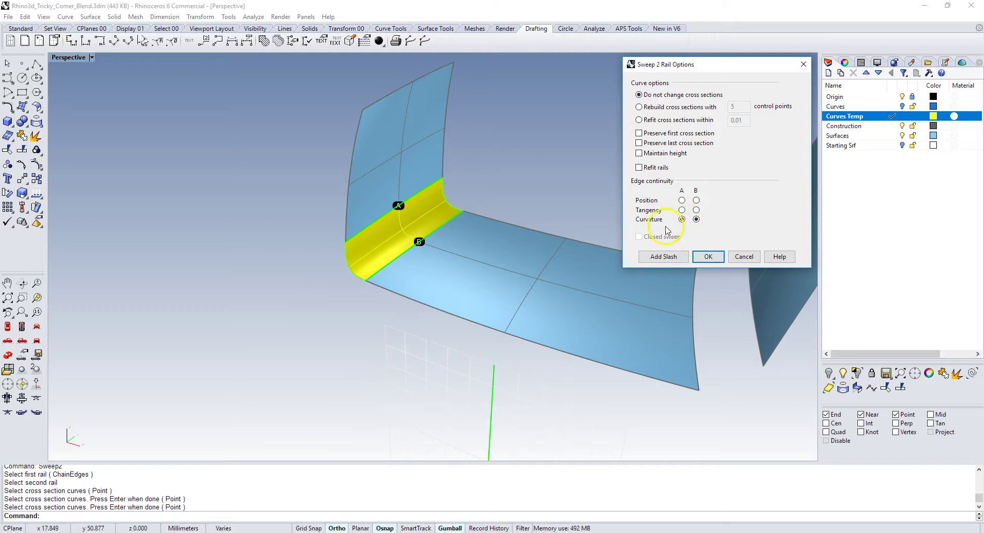
{"action": "left_click", "coordinate": [707, 257]}
Mirror the blend surface across the Y axis to fill the gap between the floor and right inner wall.
{"action": "scroll", "coordinate": [568, 229], "scroll_direction": "down", "scroll_amount": 3}
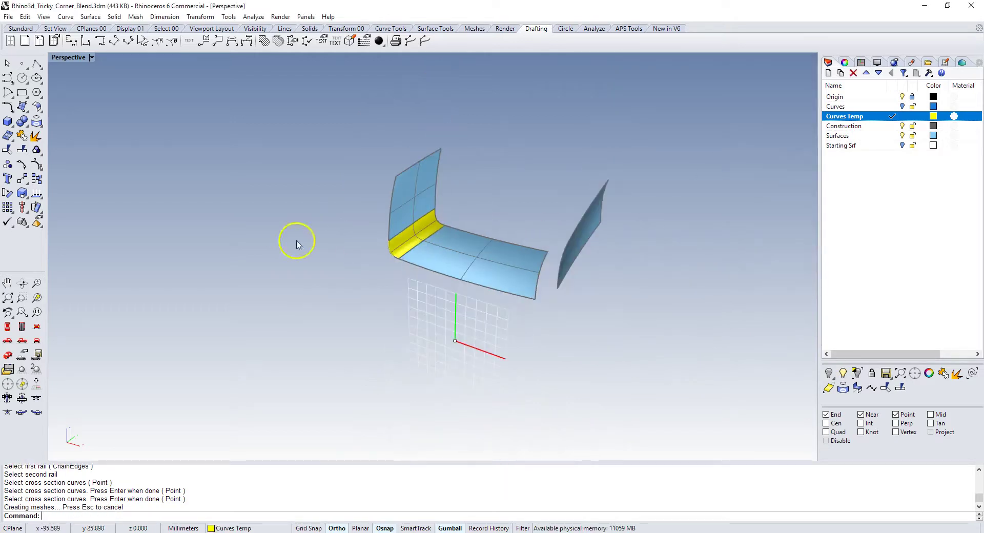
{"action": "scroll", "coordinate": [540, 233], "scroll_direction": "up", "scroll_amount": 2}
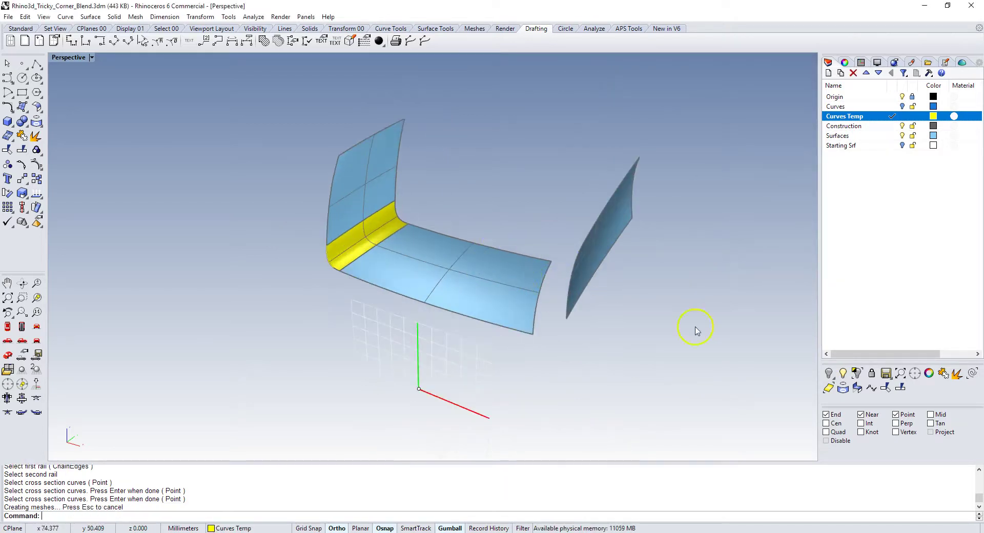
{"action": "left_click", "coordinate": [373, 236]}
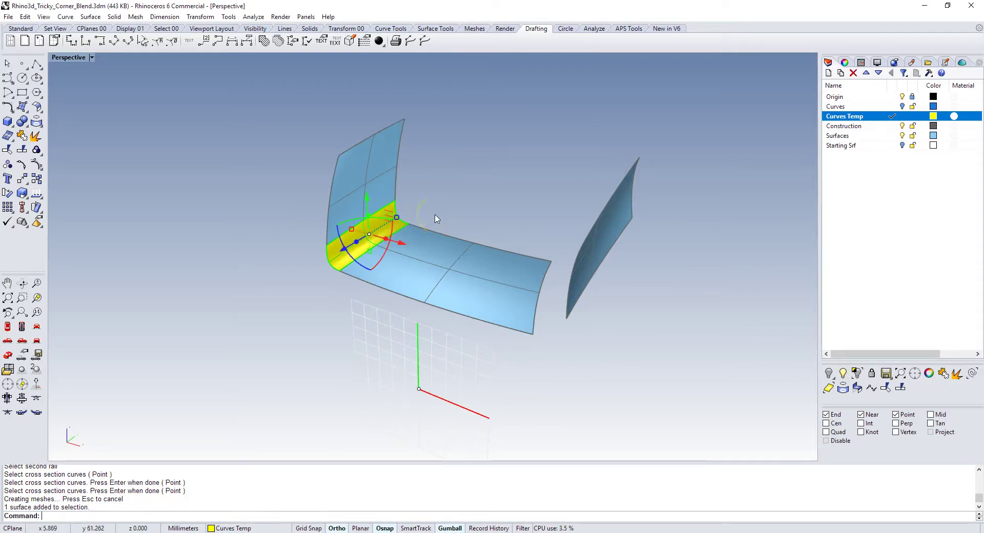
{"action": "type", "text": "Mi"}
{"action": "key", "text": "Return"}
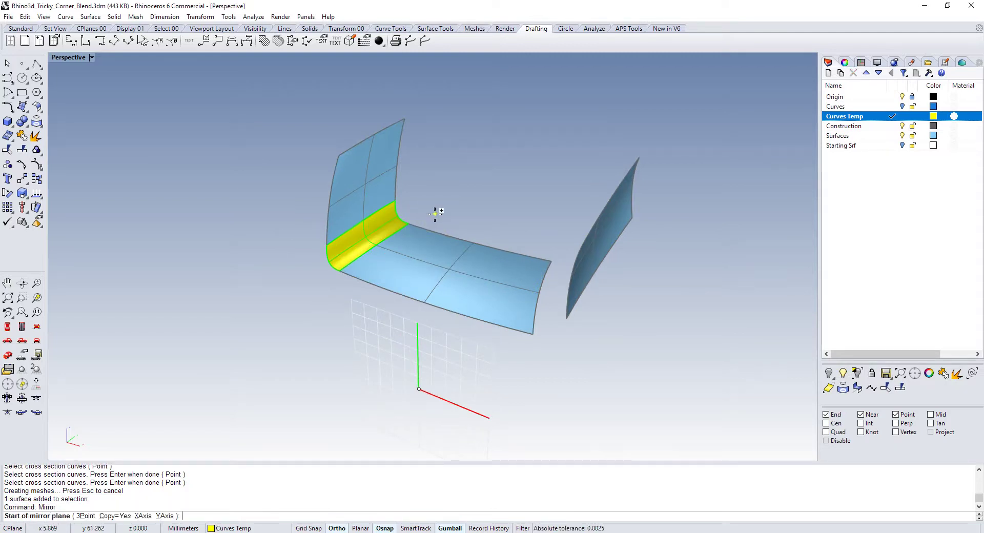
{"action": "left_click", "coordinate": [164, 516]}
{"action": "right_click", "coordinate": [287, 330]}
{"action": "left_click", "coordinate": [220, 331]}
{"action": "right_click_drag", "start_coordinate": [160, 342], "coordinate": [172, 328]}
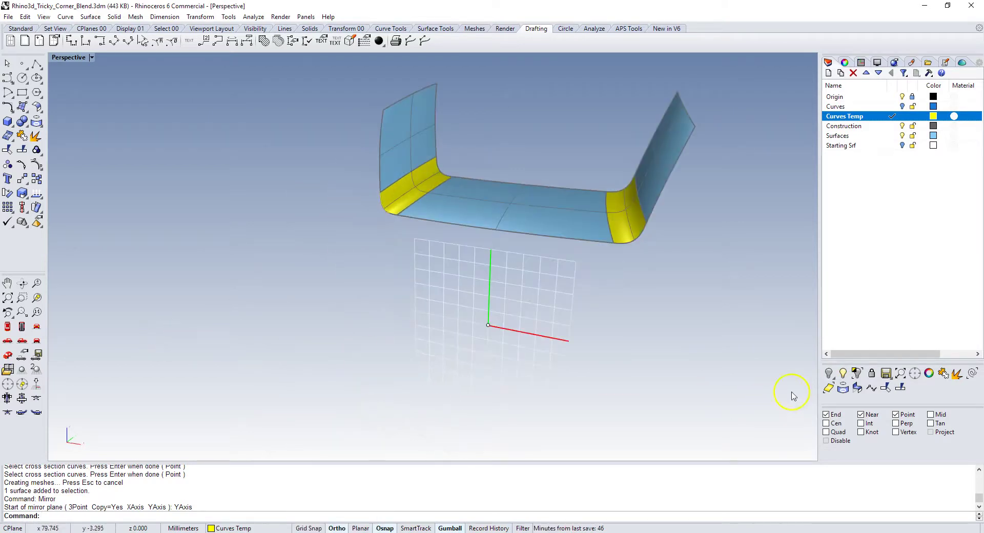
Show all hidden surfaces of the model again.
{"action": "left_click", "coordinate": [842, 376]}
{"action": "right_click_drag", "start_coordinate": [538, 406], "coordinate": [476, 248]}
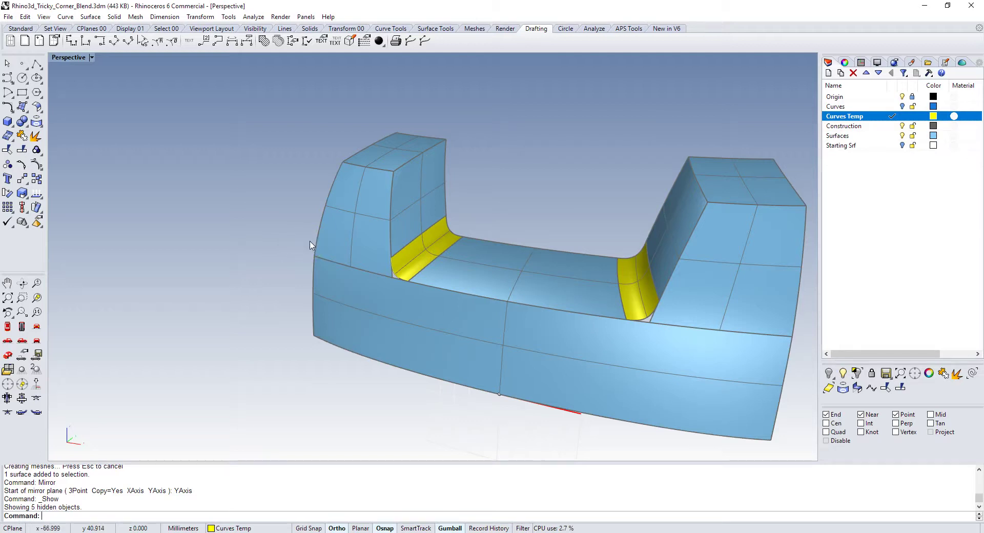
{"action": "left_click", "coordinate": [408, 248]}
{"action": "left_click", "coordinate": [492, 202]}
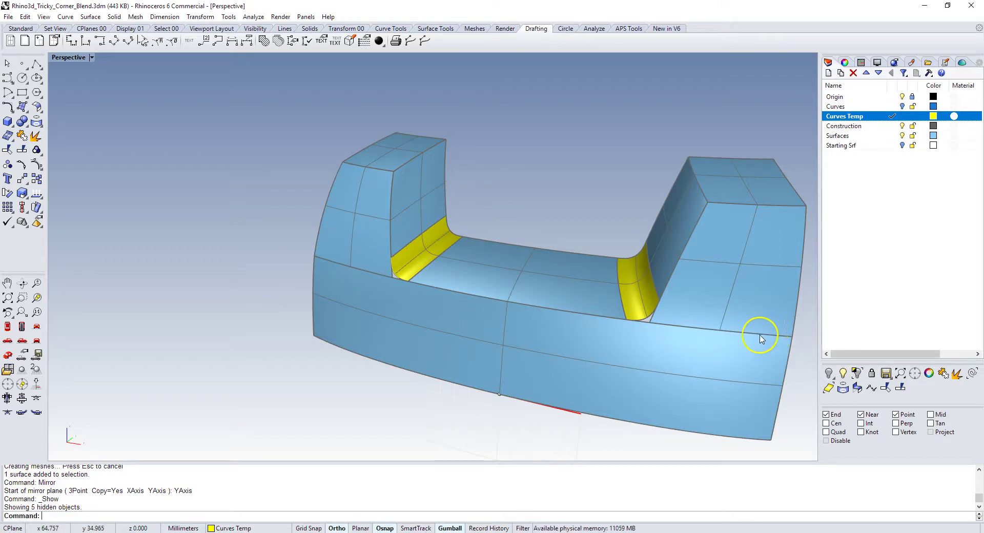
Isolate the lower front face and the left blend surface, hiding everything else.
{"action": "left_click", "coordinate": [658, 342]}
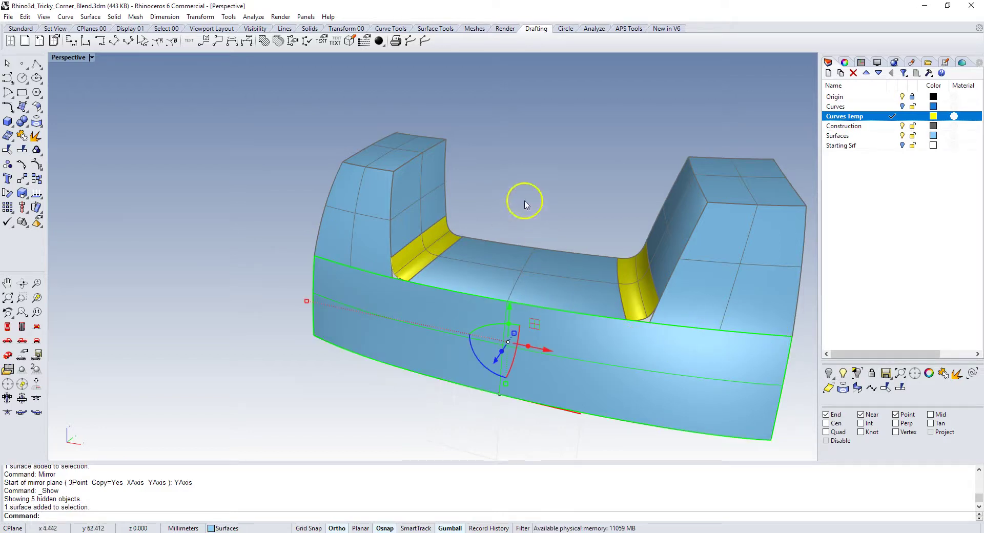
{"action": "scroll", "coordinate": [401, 277], "scroll_direction": "up", "scroll_amount": 3}
{"action": "left_click", "coordinate": [359, 298]}
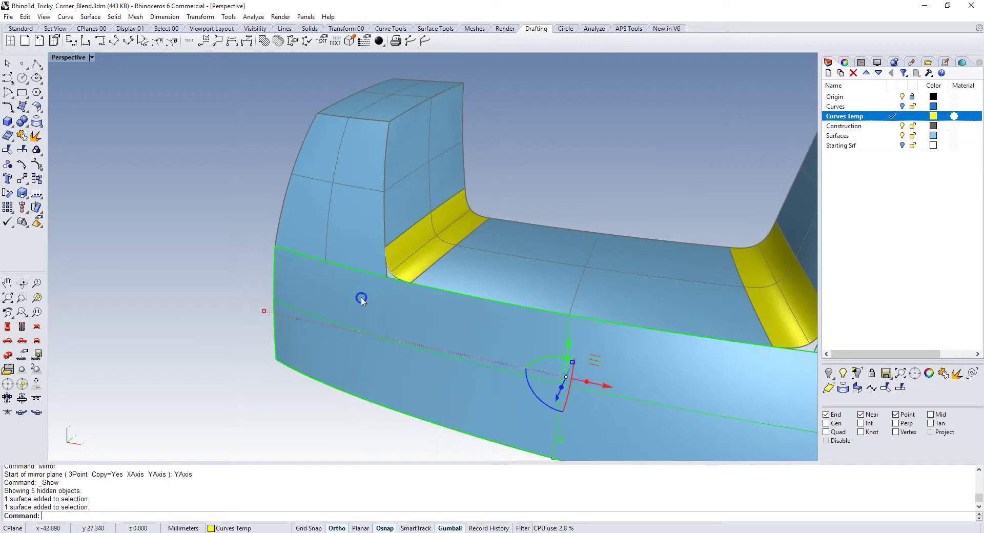
{"action": "left_click", "coordinate": [403, 264]}
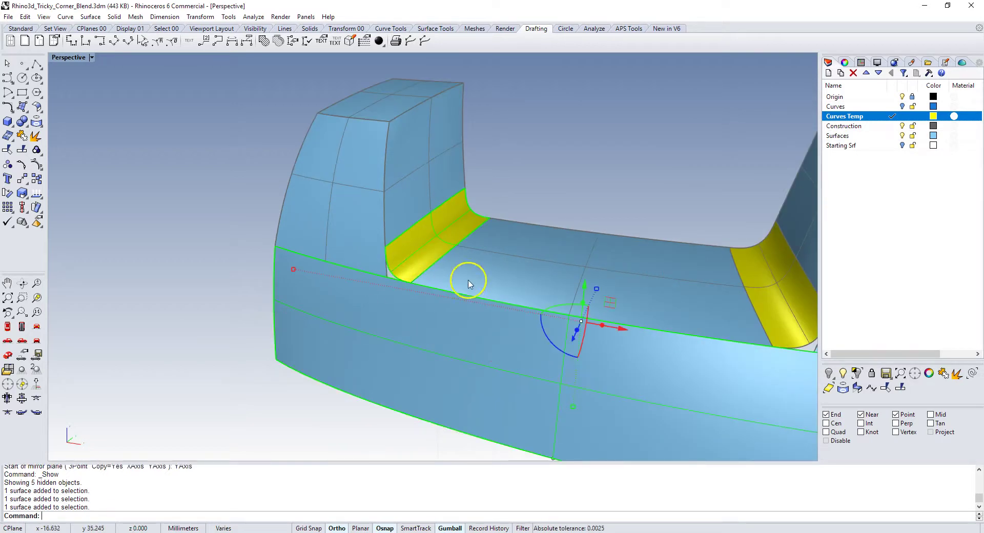
{"action": "left_click", "coordinate": [856, 374]}
{"action": "right_click_drag", "start_coordinate": [324, 201], "coordinate": [314, 202]}
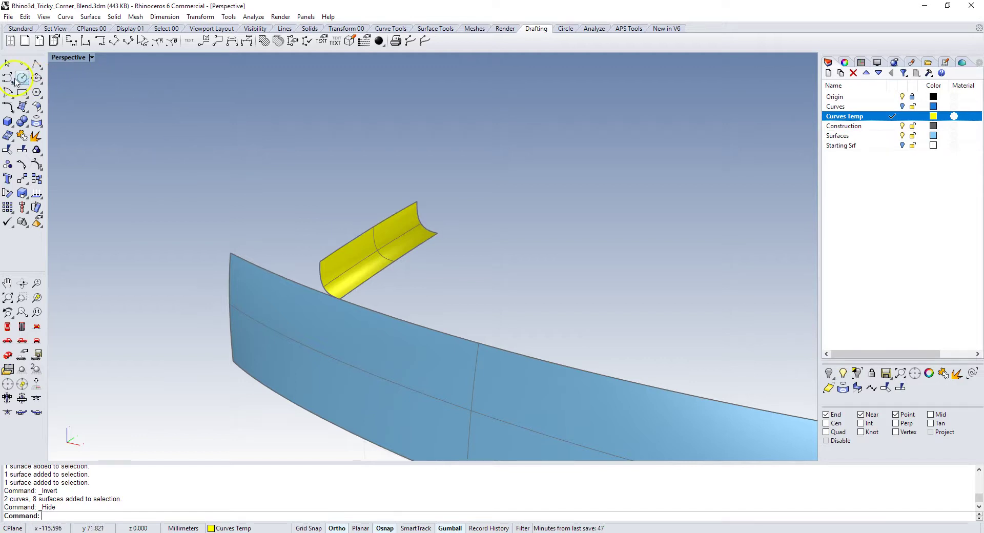
{"action": "left_click", "coordinate": [565, 29]}
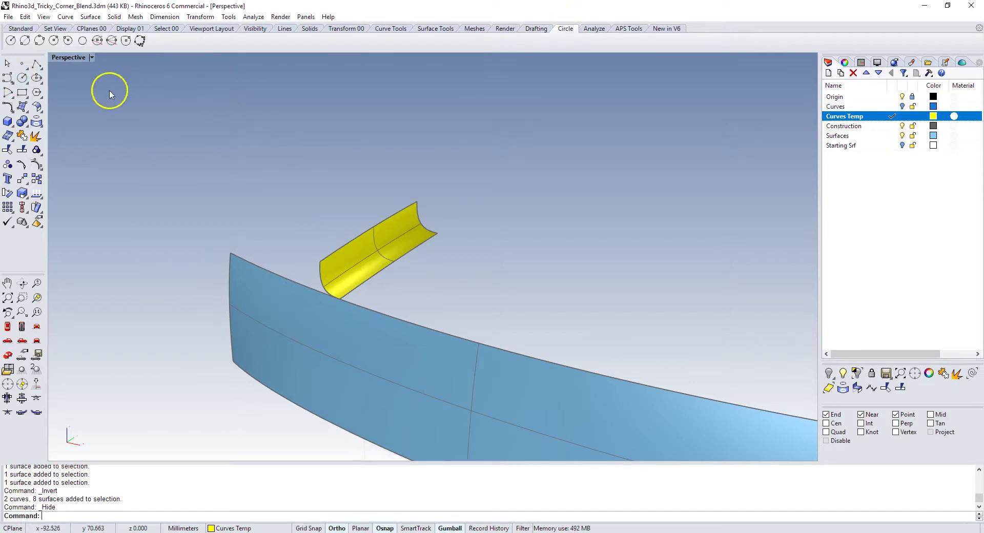
{"action": "left_click", "coordinate": [53, 40]}
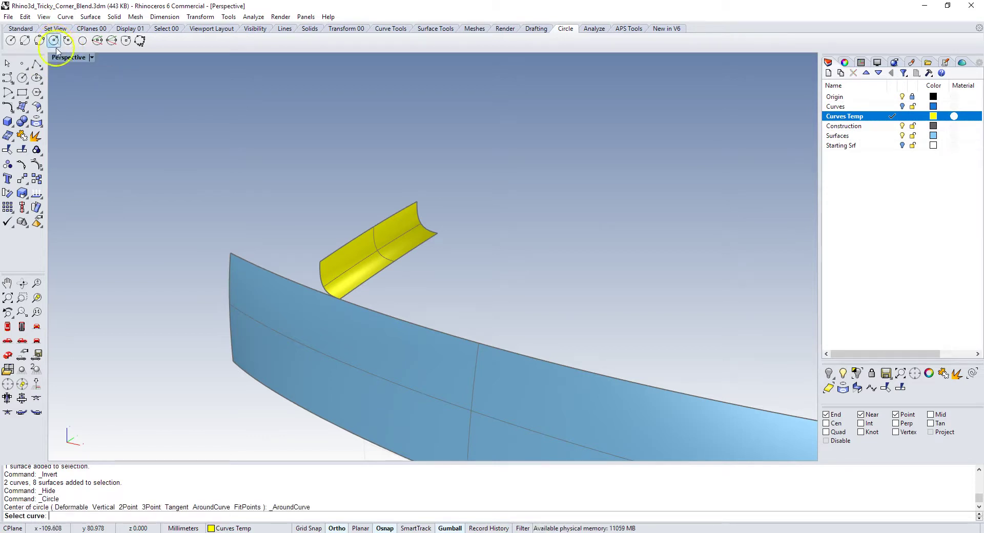
{"action": "left_click", "coordinate": [309, 287]}
{"action": "key", "text": "Escape"}
Merge all segments of the lower front face's upper edge into one continuous edge.
{"action": "scroll", "coordinate": [317, 286], "scroll_direction": "down", "scroll_amount": 4}
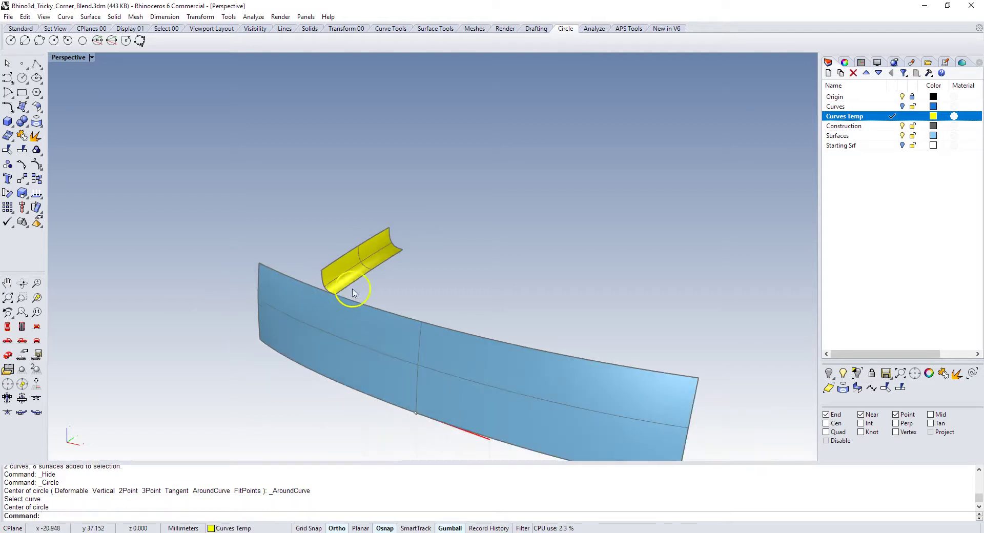
{"action": "right_click_drag", "start_coordinate": [352, 289], "coordinate": [375, 285]}
{"action": "scroll", "coordinate": [374, 272], "scroll_direction": "up", "scroll_amount": 4}
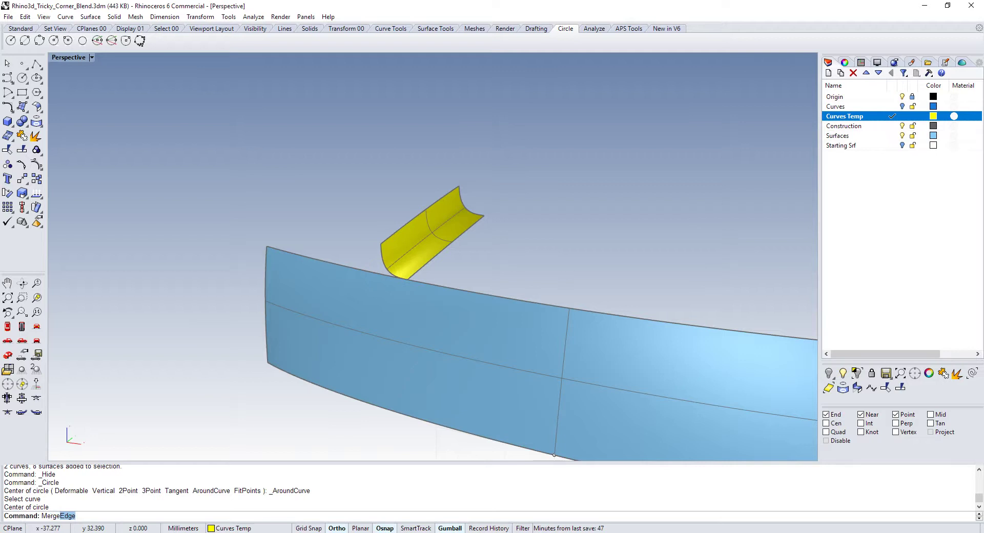
{"action": "type", "text": "Merge"}
{"action": "key", "text": "Return"}
{"action": "left_click", "coordinate": [357, 269]}
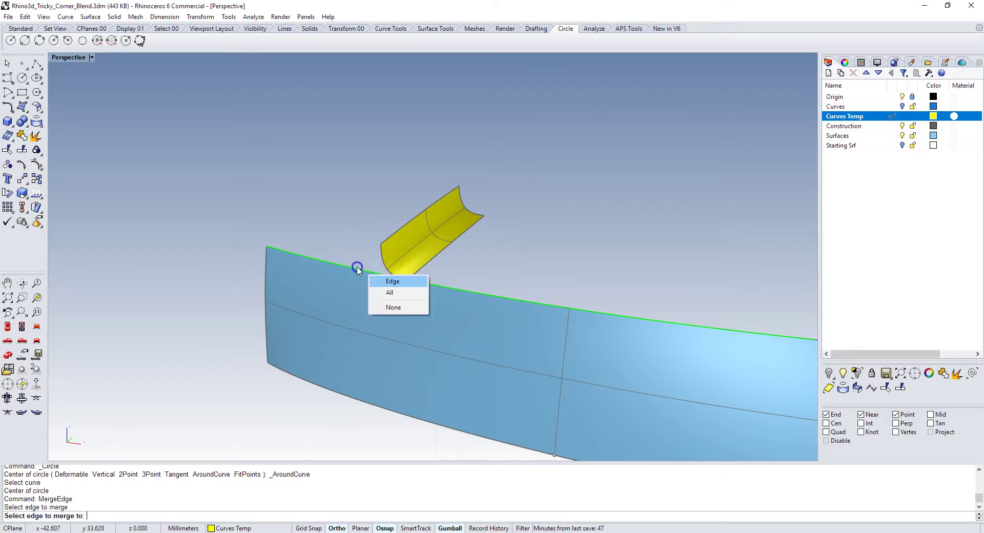
{"action": "left_click", "coordinate": [390, 294]}
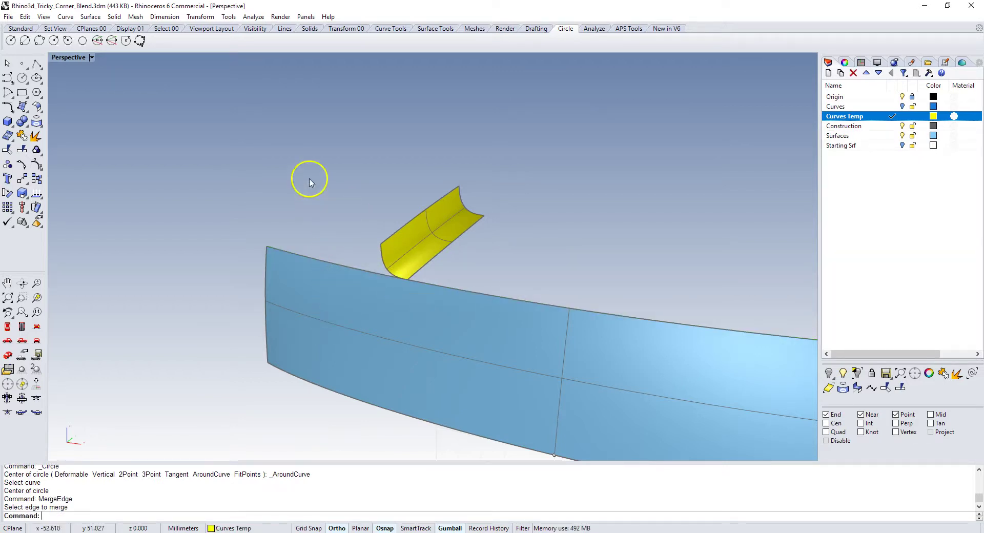
Draw a reference circle around the front face's upper edge beside the blend, about 6.35 mm in radius, reaching the blend's upper end corner.
{"action": "left_click", "coordinate": [54, 42]}
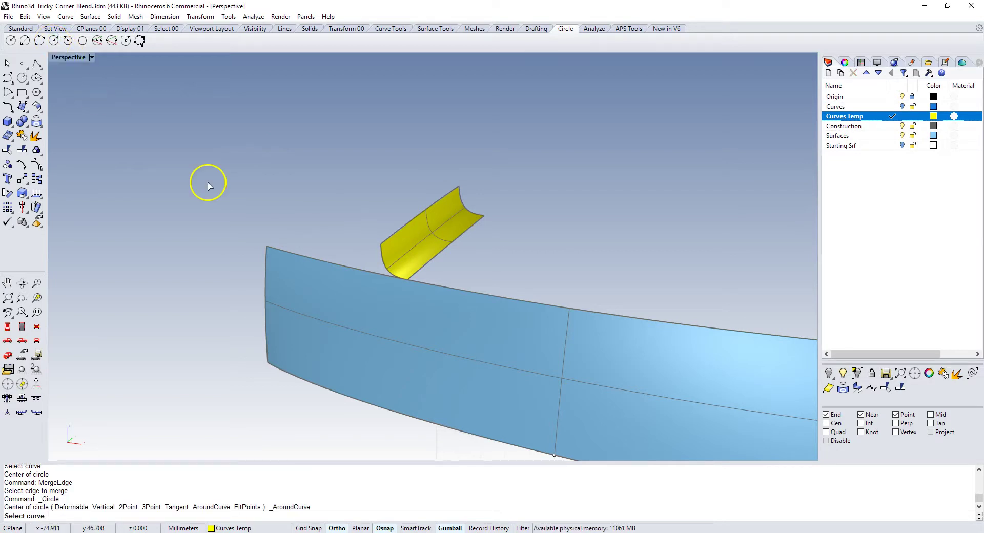
{"action": "left_click", "coordinate": [378, 273]}
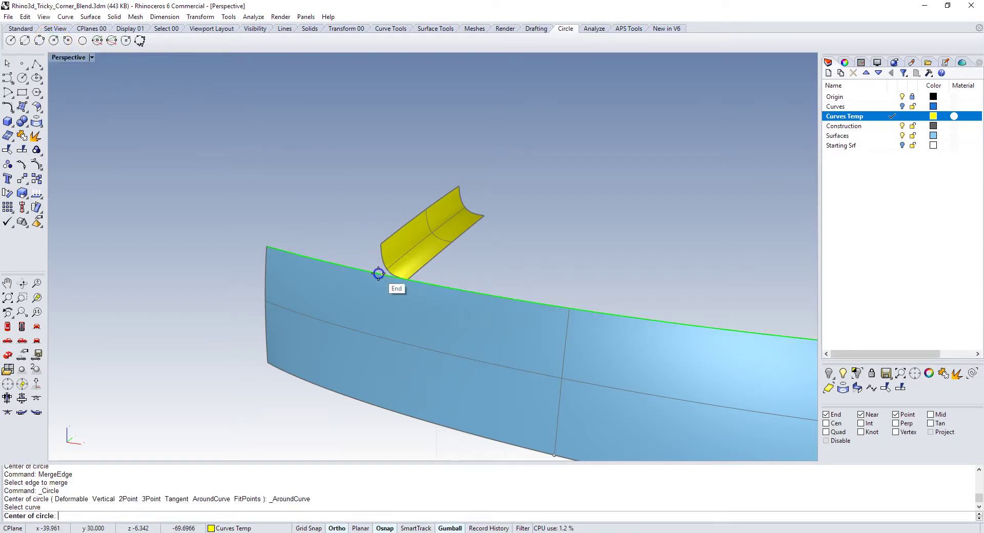
{"action": "left_click", "coordinate": [381, 245]}
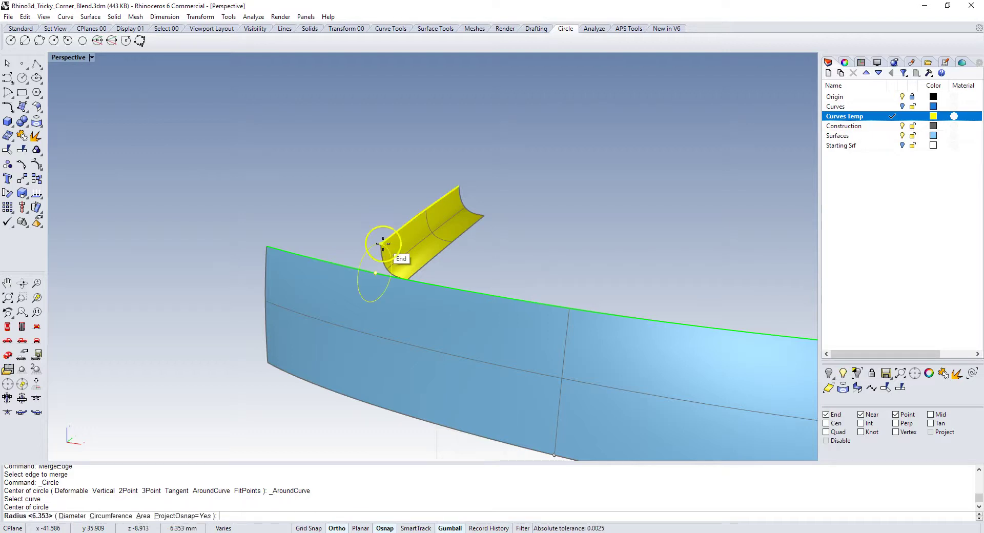
{"action": "left_click", "coordinate": [383, 242]}
Delete the reference circle beside the blend surface.
{"action": "left_click", "coordinate": [373, 249]}
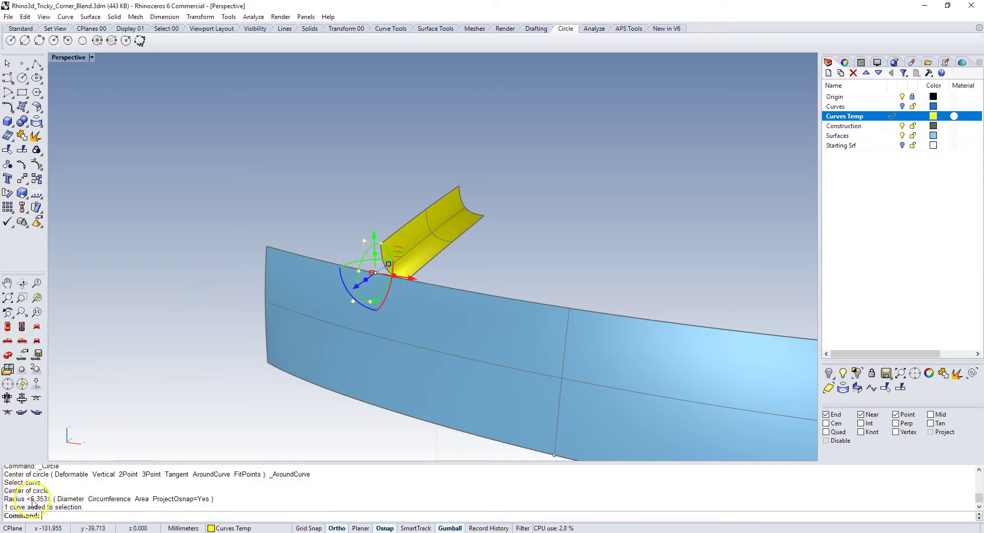
{"action": "left_click", "coordinate": [281, 198]}
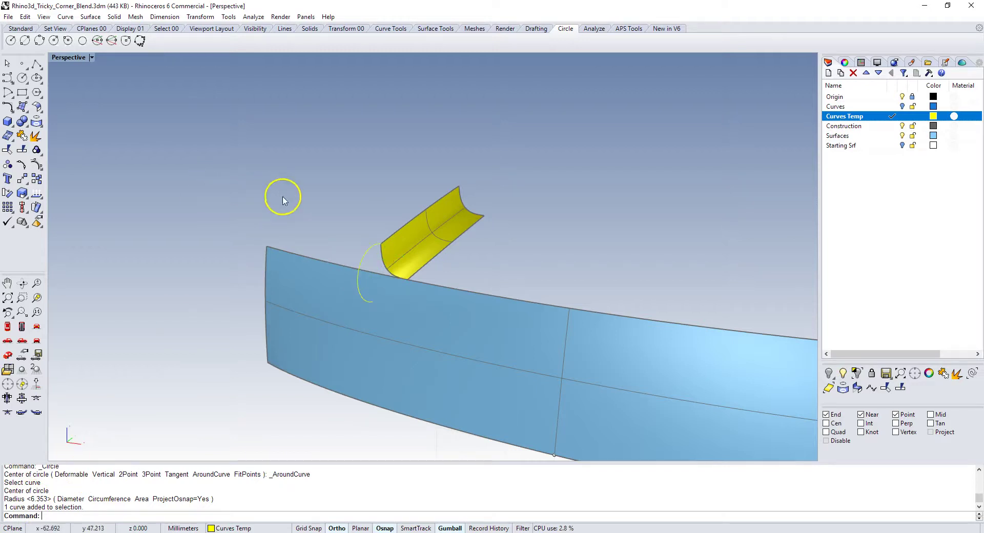
{"action": "left_click", "coordinate": [371, 245]}
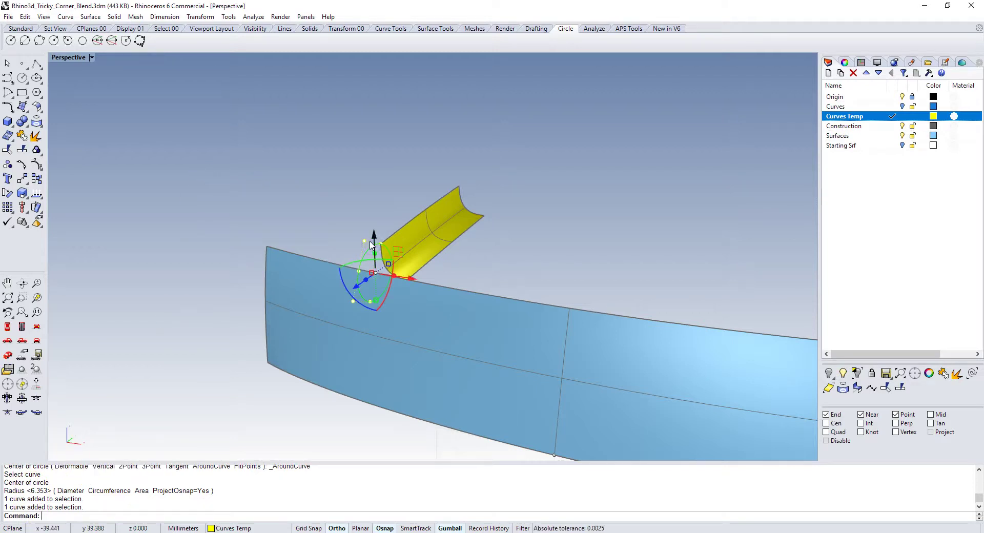
{"action": "key", "text": "Delete"}
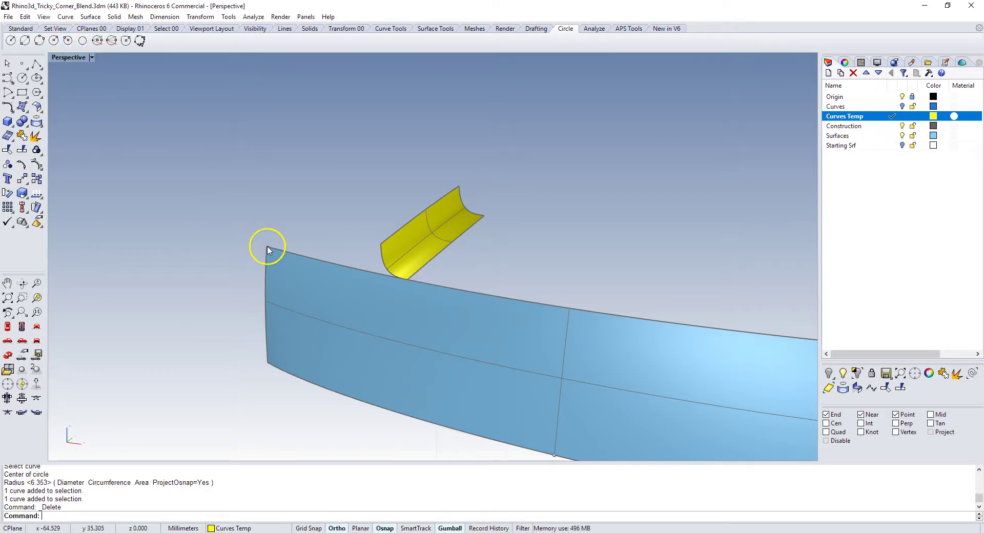
Draw a circle of radius 6.353 mm around the front face's upper edge, centred on the edge's left endpoint.
{"action": "left_click", "coordinate": [68, 41]}
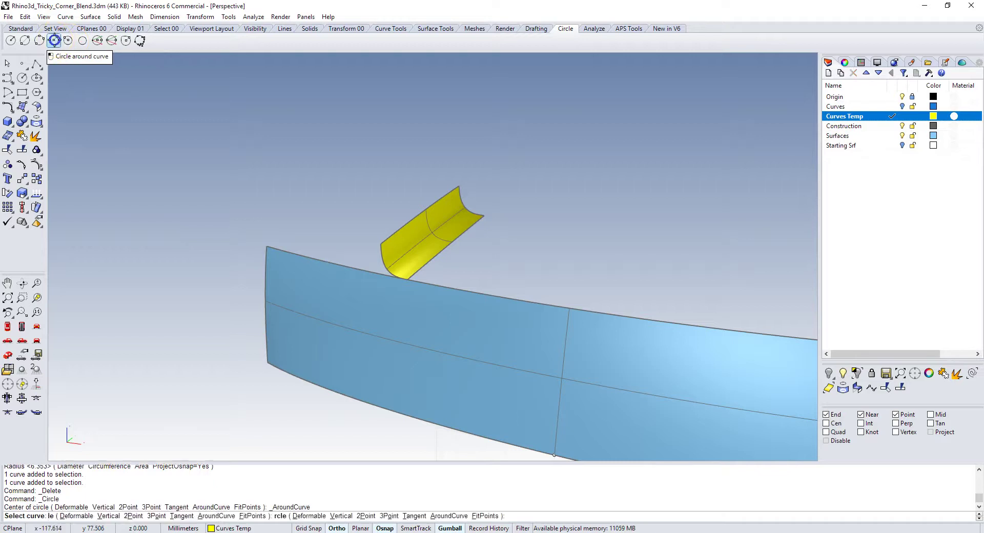
{"action": "left_click", "coordinate": [275, 251]}
{"action": "left_click", "coordinate": [267, 245]}
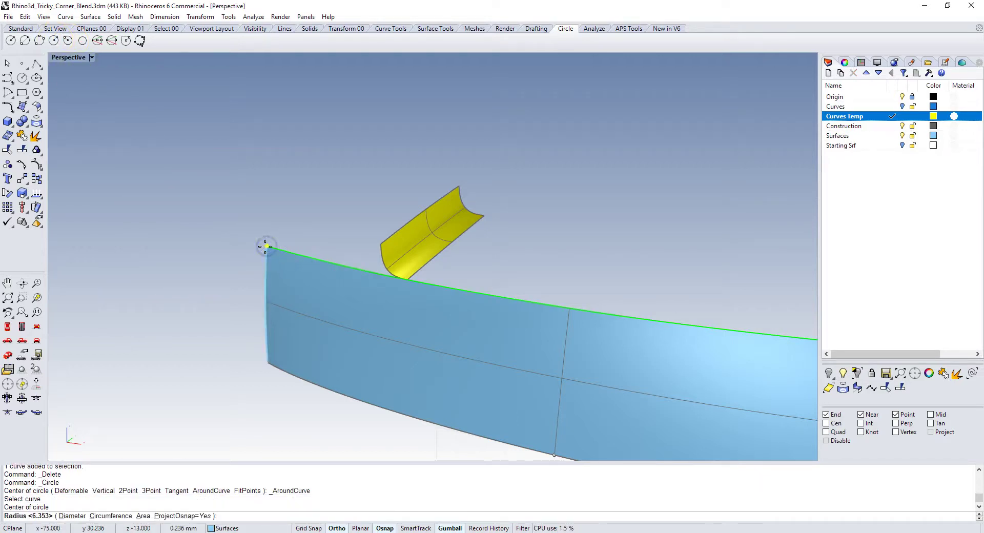
{"action": "key", "text": "Return"}
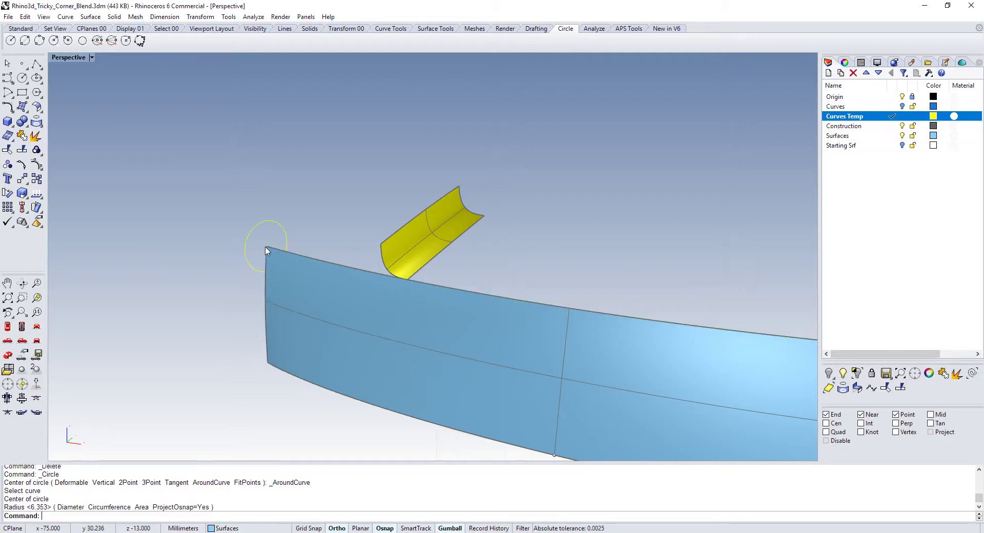
Sweep the circle along the front face's upper edge as a one-rail Freeform sweep without changing the cross sections.
{"action": "scroll", "coordinate": [211, 253], "scroll_direction": "down", "scroll_amount": 2}
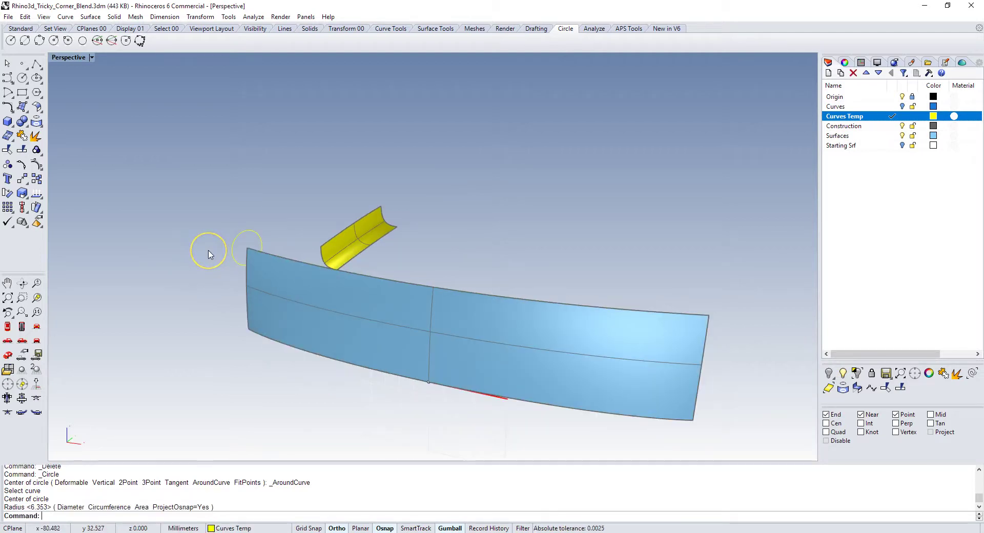
{"action": "type", "text": "Sweep1"}
{"action": "key", "text": "Return"}
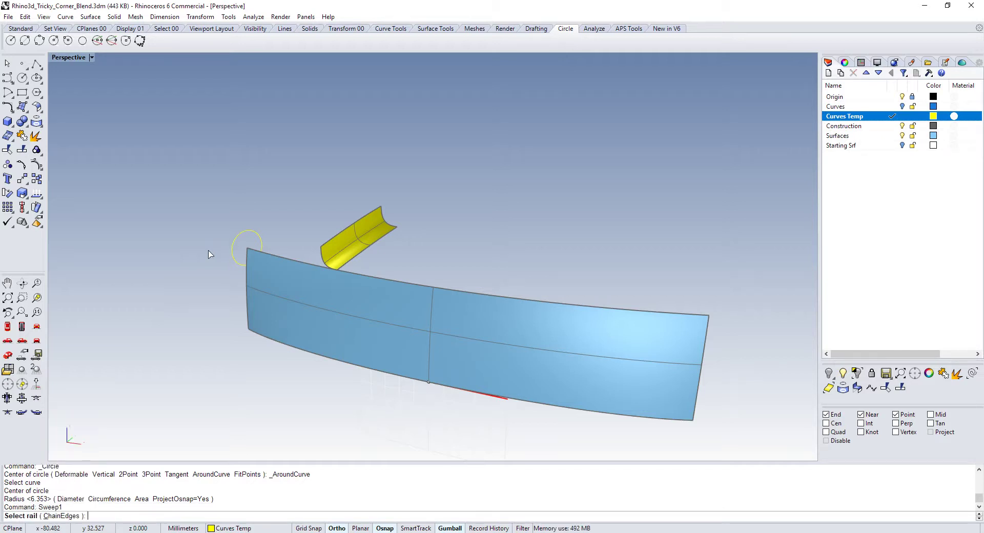
{"action": "left_click", "coordinate": [280, 255]}
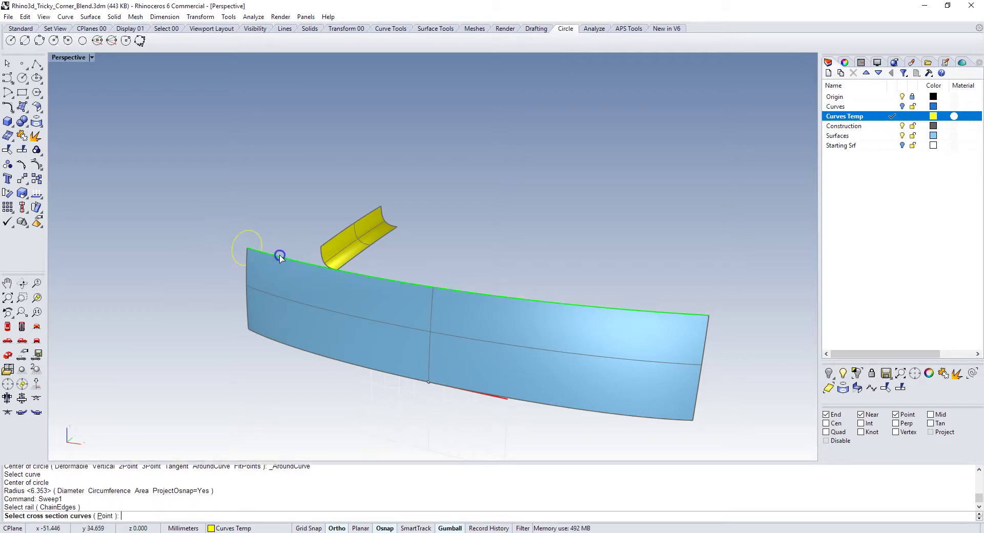
{"action": "left_click", "coordinate": [257, 232]}
{"action": "right_click", "coordinate": [282, 205]}
{"action": "right_click", "coordinate": [281, 206]}
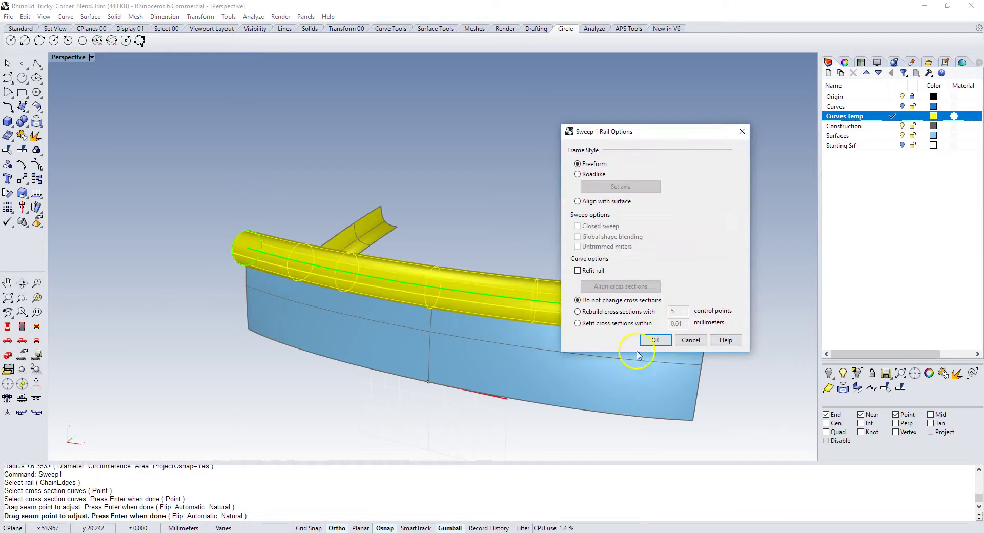
{"action": "left_click", "coordinate": [635, 343]}
Show all hidden surfaces of the model around the swept pipe.
{"action": "right_click_drag", "start_coordinate": [259, 164], "coordinate": [549, 302]}
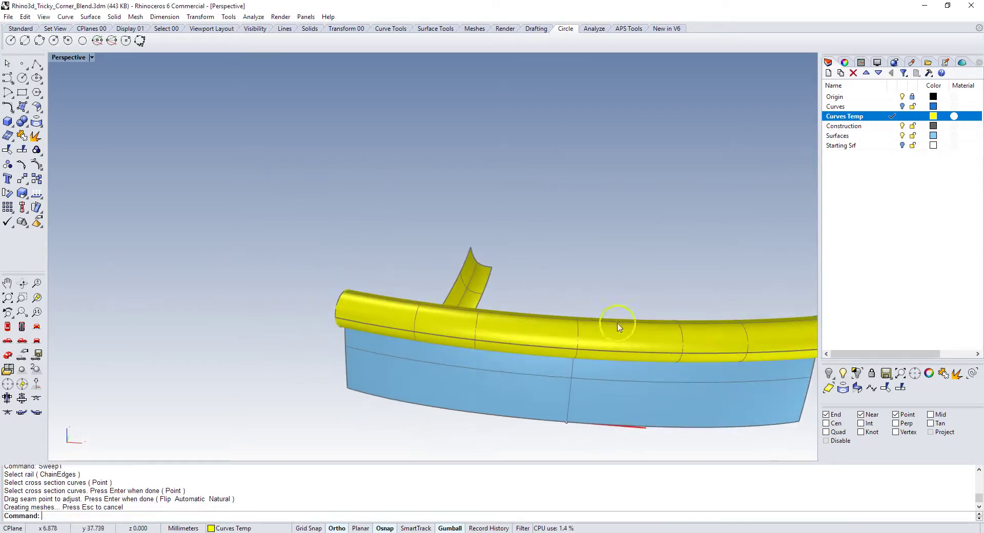
{"action": "scroll", "coordinate": [617, 296], "scroll_direction": "down", "scroll_amount": 5}
{"action": "right_click_drag", "start_coordinate": [277, 282], "coordinate": [335, 294]}
{"action": "scroll", "coordinate": [659, 289], "scroll_direction": "up", "scroll_amount": 8}
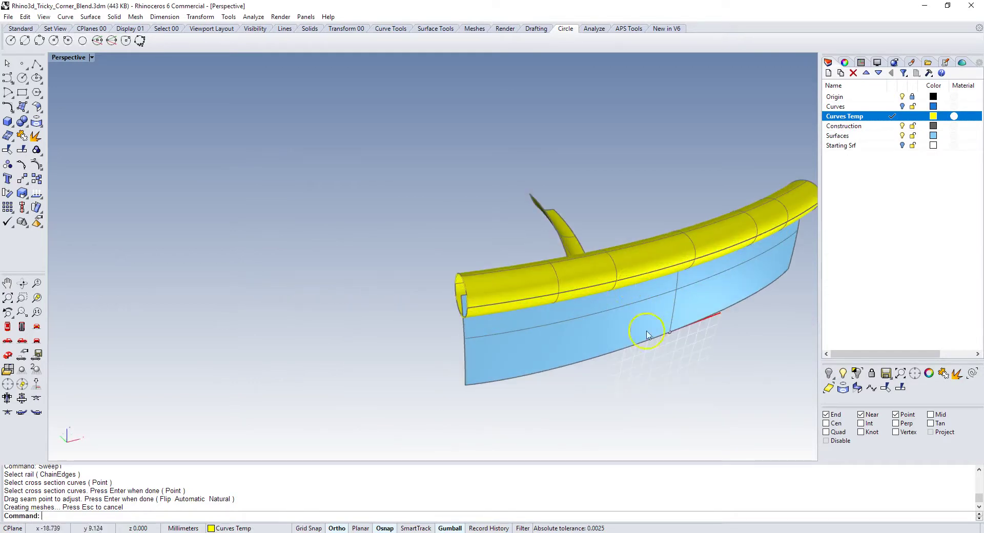
{"action": "left_click", "coordinate": [855, 376]}
{"action": "right_click_drag", "start_coordinate": [276, 262], "coordinate": [267, 269]}
{"action": "scroll", "coordinate": [386, 268], "scroll_direction": "up", "scroll_amount": 3}
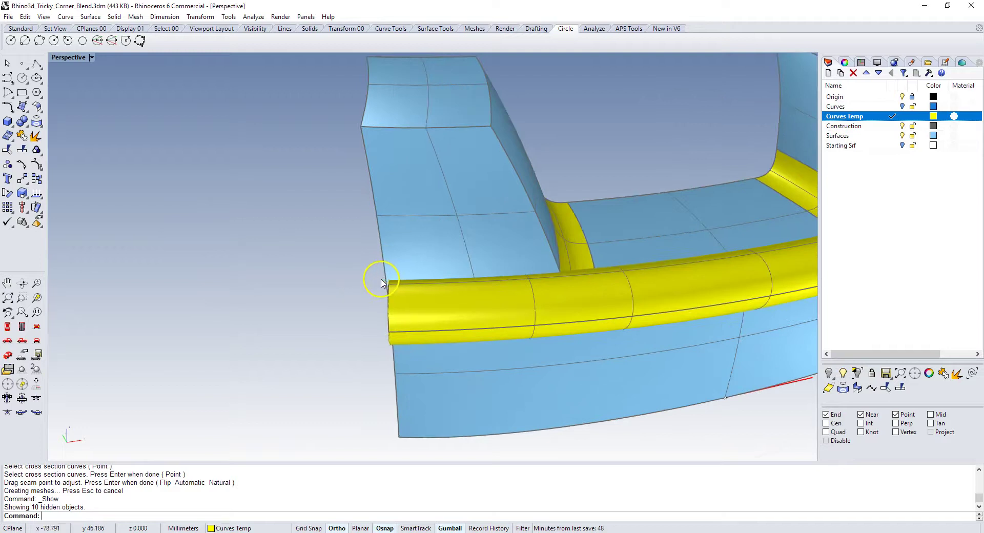
Extend the left end of the swept pipe by 2 mm with a smooth, merged surface extension.
{"action": "scroll", "coordinate": [381, 282], "scroll_direction": "down", "scroll_amount": 3}
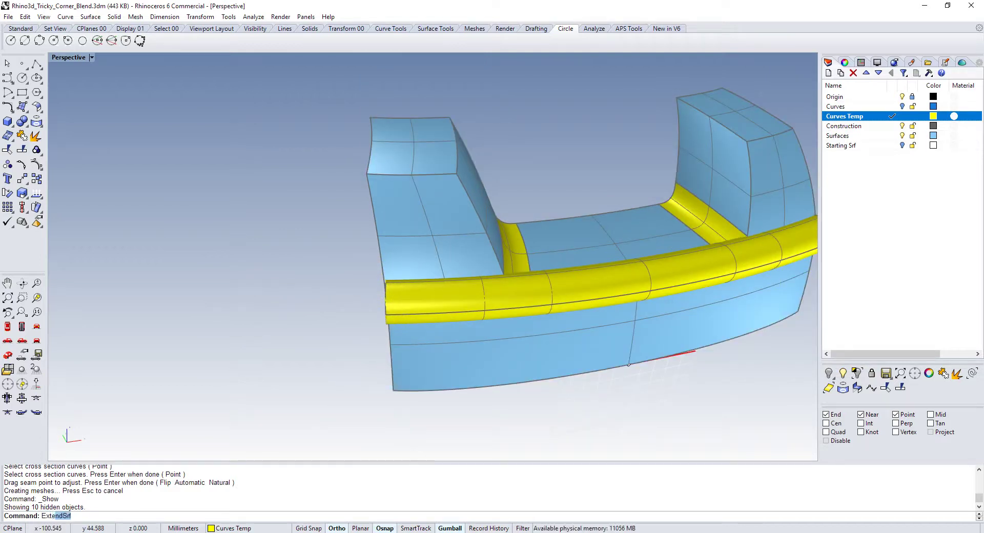
{"action": "key", "text": "Return"}
{"action": "scroll", "coordinate": [374, 292], "scroll_direction": "up", "scroll_amount": 4}
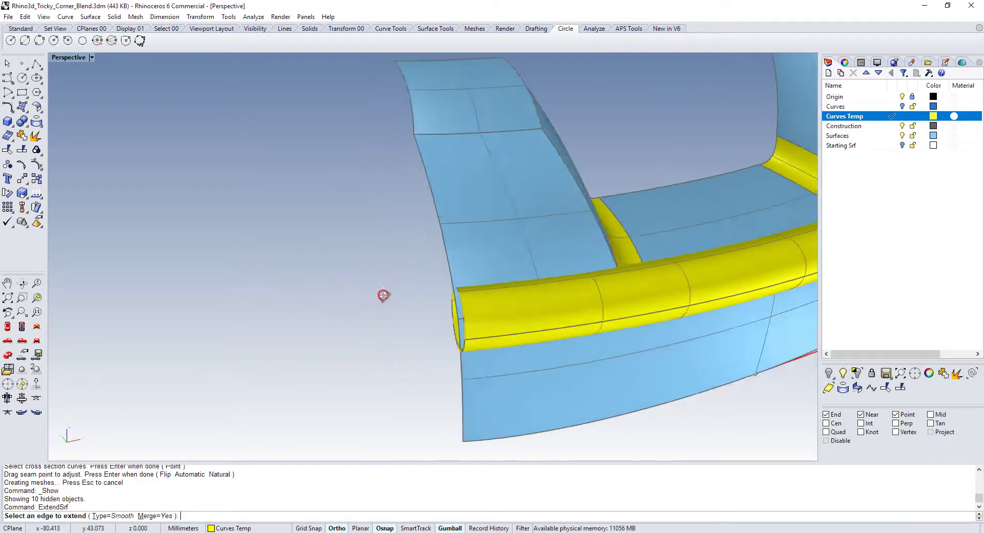
{"action": "left_click", "coordinate": [518, 323]}
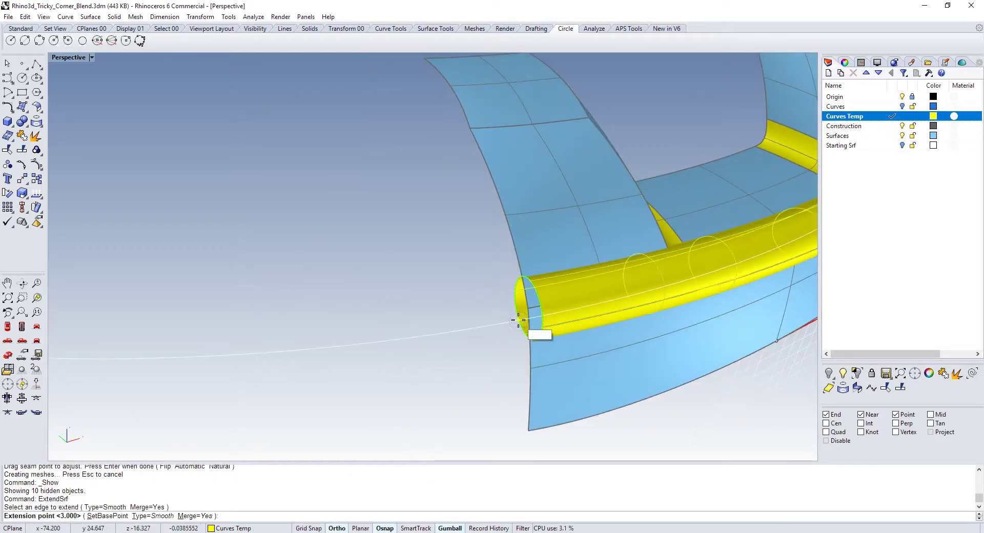
{"action": "key", "text": "Return"}
{"action": "scroll", "coordinate": [483, 308], "scroll_direction": "down", "scroll_amount": 5}
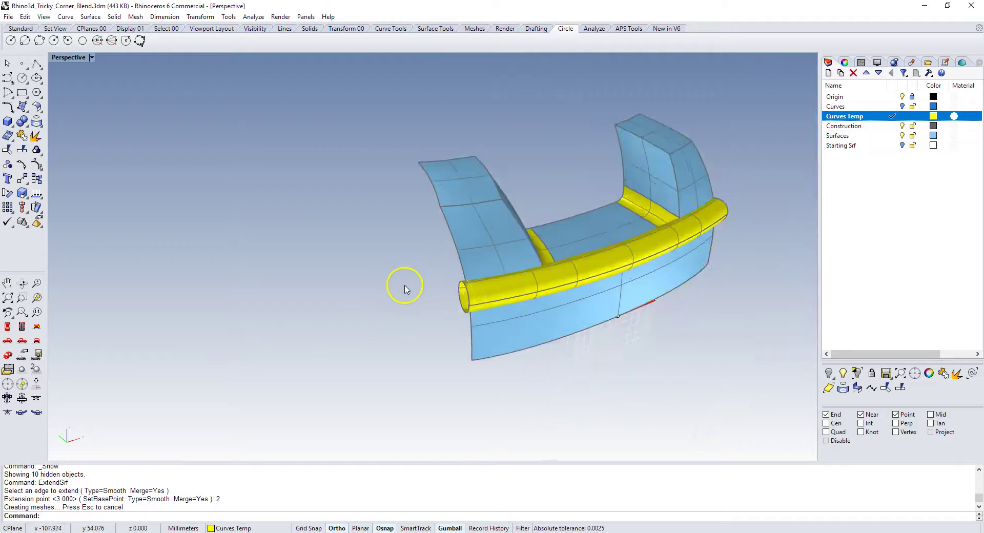
Extend the opposite end of the swept pipe by the same 2 mm with a smooth, merged extension.
{"action": "right_click_drag", "start_coordinate": [402, 285], "coordinate": [213, 301]}
{"action": "key", "text": "Return"}
{"action": "scroll", "coordinate": [527, 363], "scroll_direction": "up", "scroll_amount": 6}
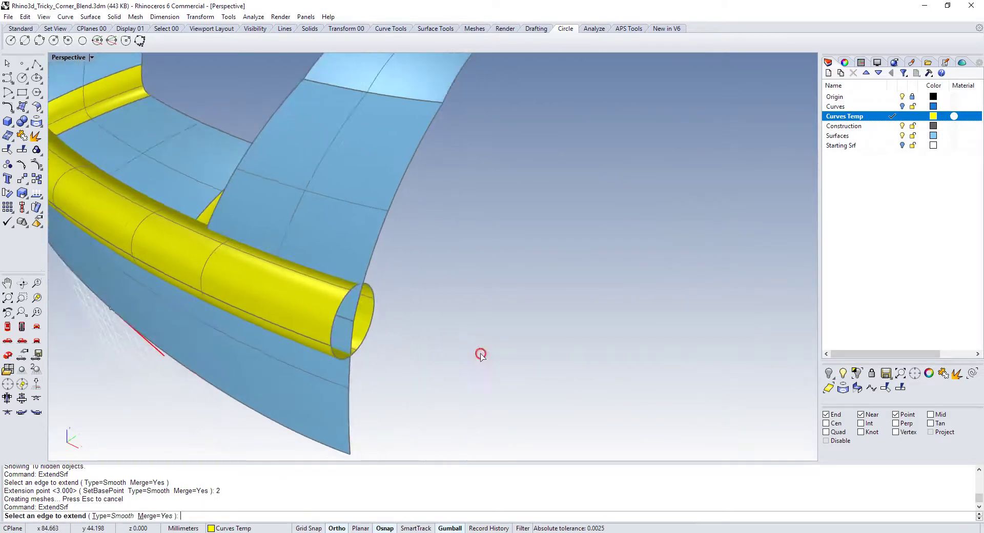
{"action": "left_click", "coordinate": [365, 336]}
{"action": "key", "text": "Return"}
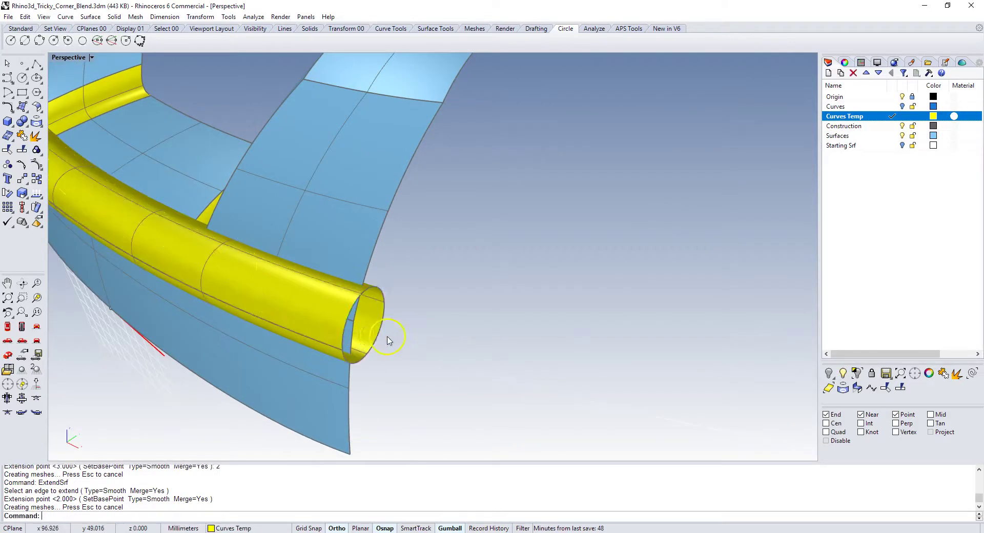
{"action": "scroll", "coordinate": [496, 316], "scroll_direction": "down", "scroll_amount": 5}
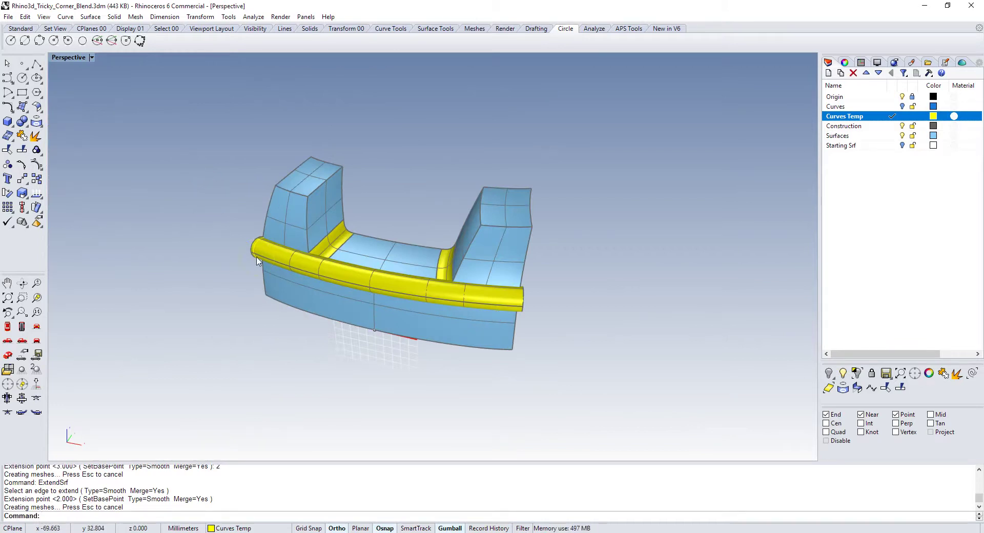
{"action": "left_click", "coordinate": [291, 232]}
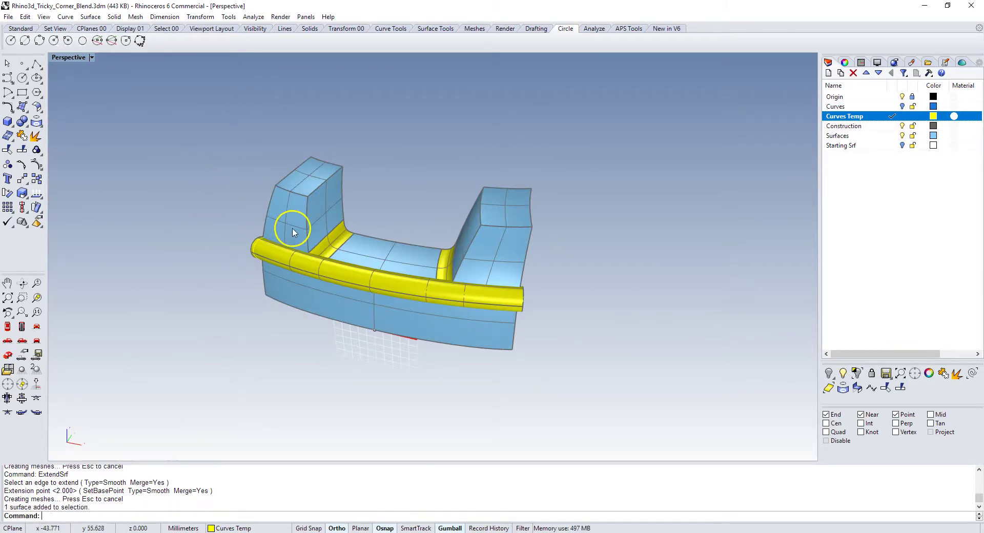
{"action": "left_click", "coordinate": [500, 267]}
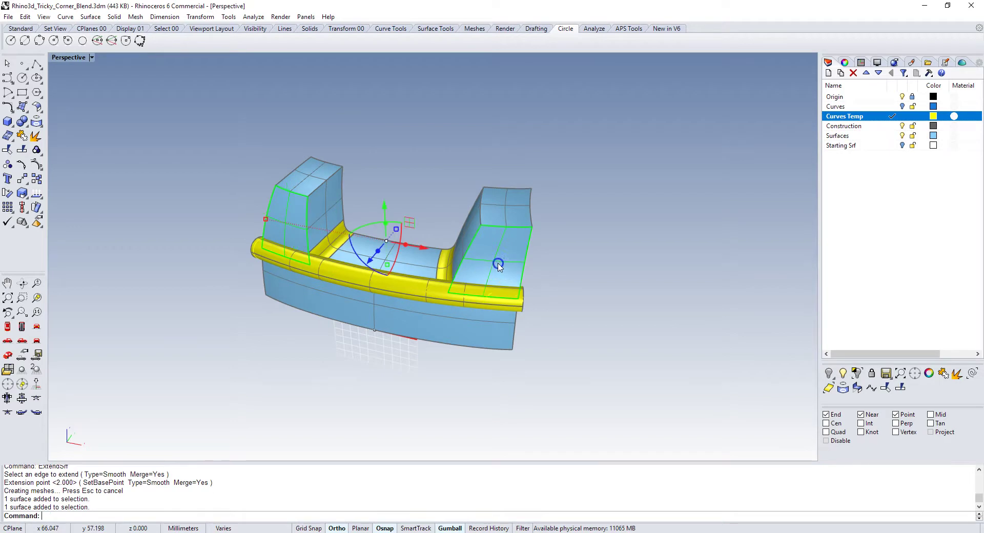
{"action": "left_click", "coordinate": [497, 325]}
{"action": "key", "text": "Escape"}
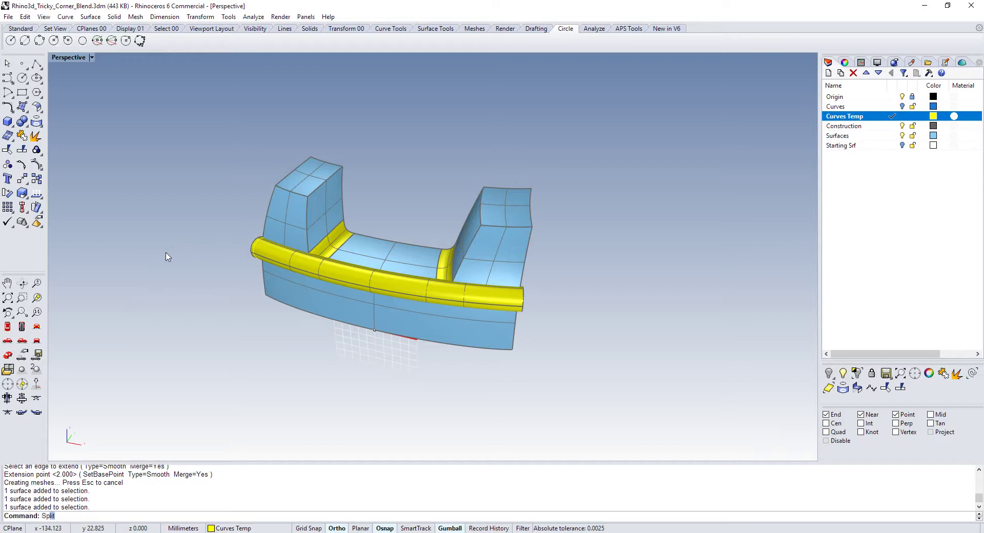
Split the two upper front surfaces and the lower front face with the swept pipe.
{"action": "key", "text": "Return"}
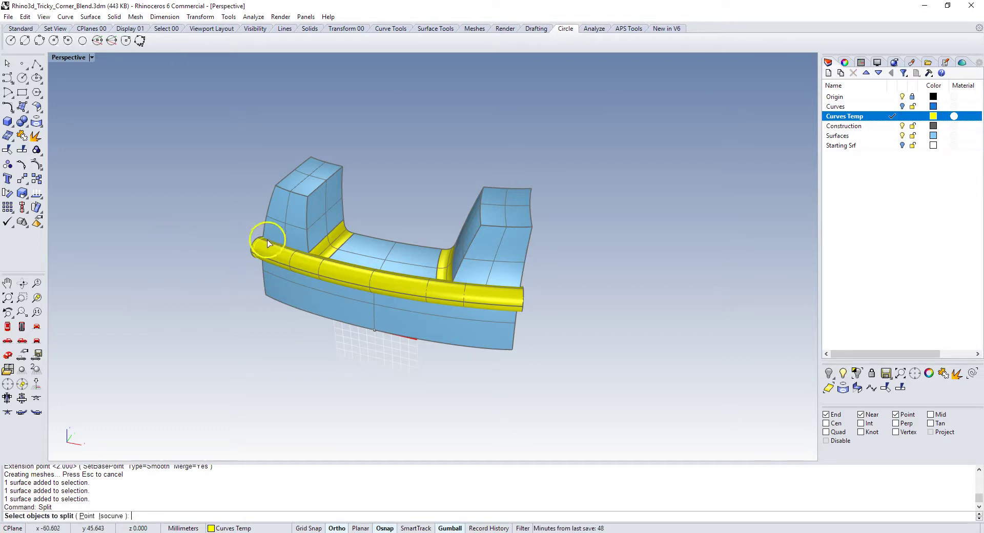
{"action": "left_click", "coordinate": [296, 232]}
{"action": "left_click", "coordinate": [486, 271]}
{"action": "left_click", "coordinate": [466, 322]}
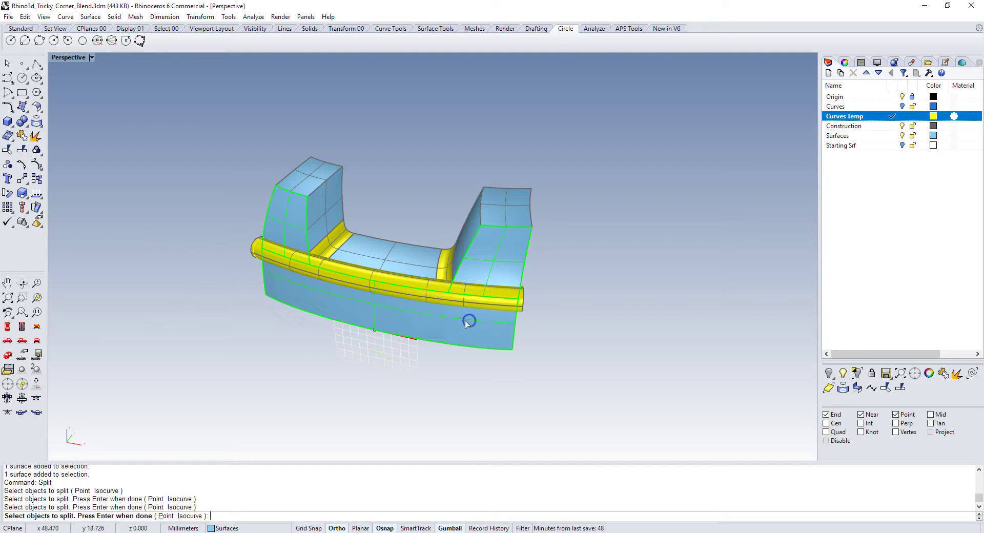
{"action": "key", "text": "Return"}
{"action": "right_click_drag", "start_coordinate": [528, 307], "coordinate": [453, 310]}
{"action": "left_click", "coordinate": [451, 301]}
{"action": "right_click", "coordinate": [509, 313]}
Delete the swept pipe and the split-off strips along the edge between the upper and lower front surfaces.
{"action": "left_click", "coordinate": [377, 287]}
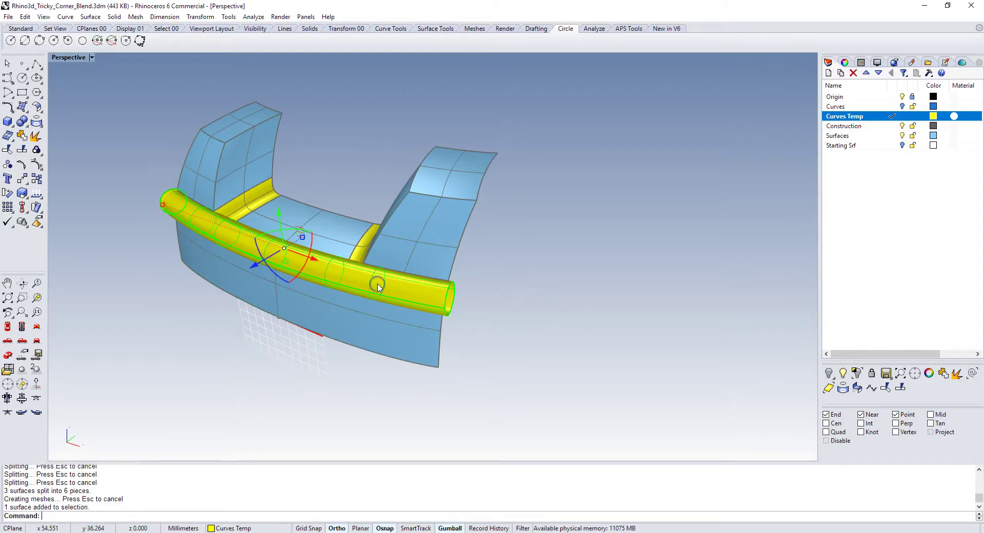
{"action": "key", "text": "Delete"}
{"action": "scroll", "coordinate": [388, 285], "scroll_direction": "up", "scroll_amount": 3}
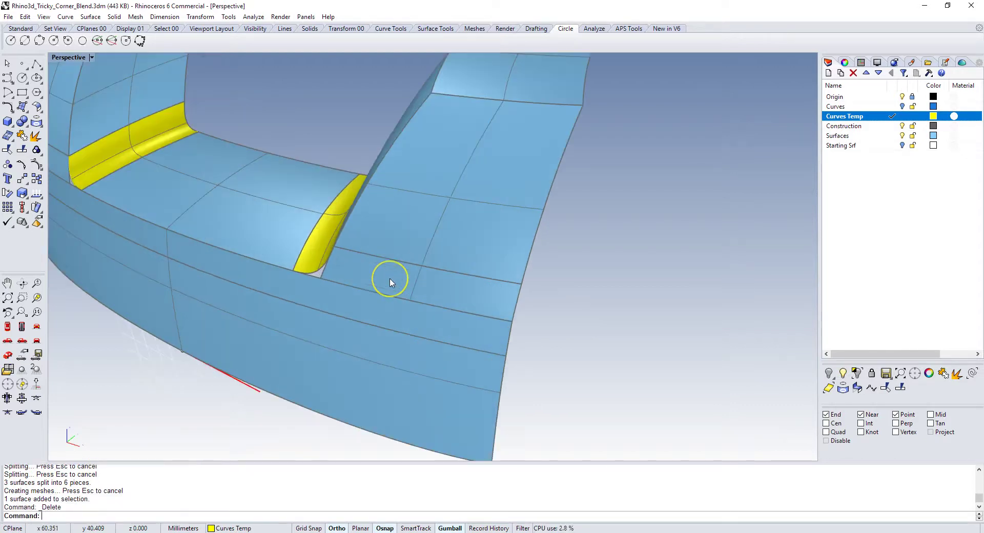
{"action": "left_click", "coordinate": [391, 281]}
{"action": "key", "text": "Delete"}
{"action": "left_click", "coordinate": [380, 307]}
{"action": "key", "text": "Delete"}
{"action": "scroll", "coordinate": [443, 311], "scroll_direction": "down", "scroll_amount": 5}
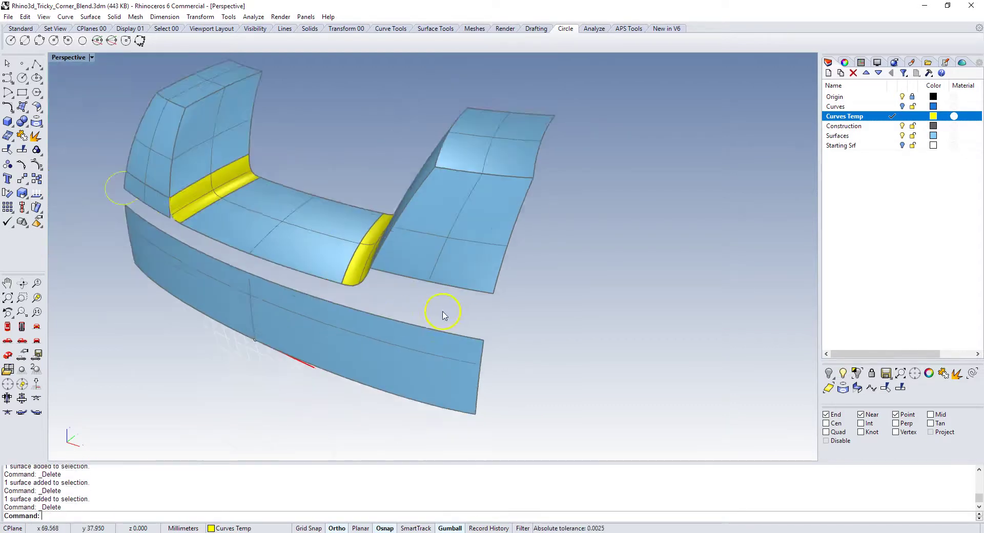
Isolate the two trimmed upper front surfaces on either side of the recess.
{"action": "right_click_drag", "start_coordinate": [340, 193], "coordinate": [356, 190]}
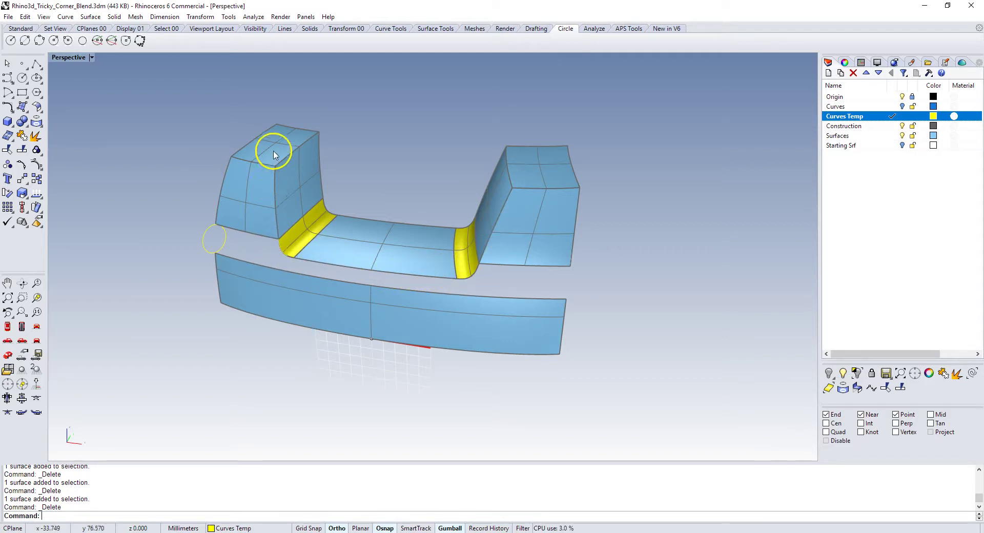
{"action": "left_click", "coordinate": [254, 184]}
{"action": "left_click", "coordinate": [550, 219]}
{"action": "left_click", "coordinate": [420, 123]}
{"action": "left_click", "coordinate": [254, 194]}
{"action": "left_click", "coordinate": [529, 240], "text": "shift"}
{"action": "left_click", "coordinate": [858, 375]}
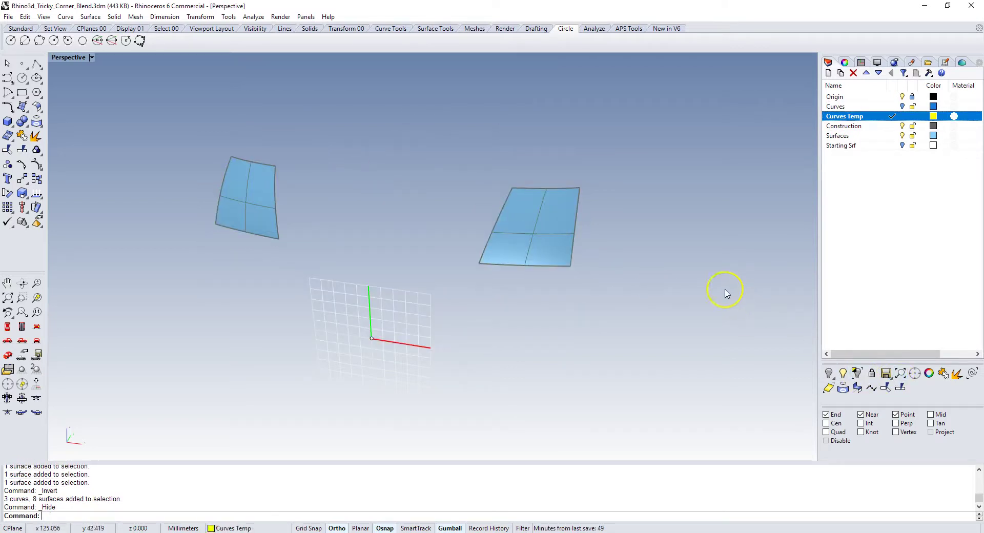
Create a blend curve across the recess gap between the lower edges of the two isolated surfaces.
{"action": "type", "text": "Crv"}
{"action": "key", "text": "Return"}
{"action": "scroll", "coordinate": [460, 303], "scroll_direction": "up", "scroll_amount": 2}
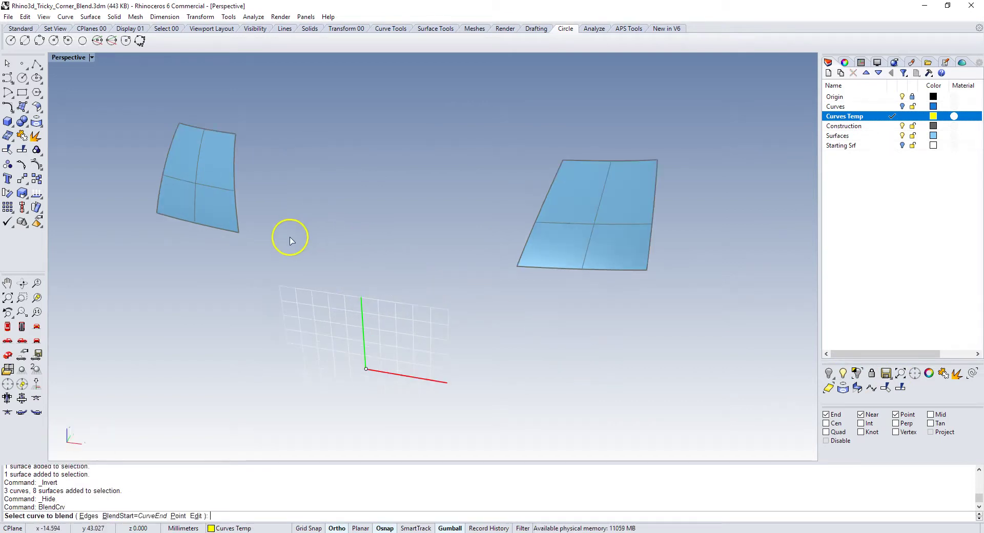
{"action": "left_click", "coordinate": [231, 231]}
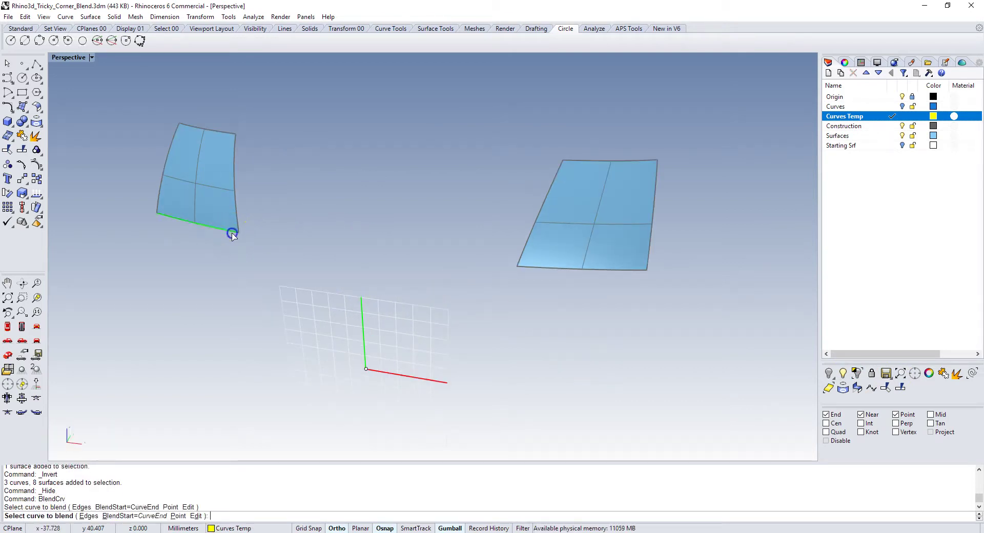
{"action": "left_click", "coordinate": [526, 271]}
{"action": "left_click", "coordinate": [706, 236]}
Create a second blend curve across the gap between the upper edges of the two surfaces.
{"action": "right_click", "coordinate": [417, 156]}
{"action": "left_click", "coordinate": [436, 158]}
{"action": "left_click", "coordinate": [198, 132]}
{"action": "left_click", "coordinate": [529, 166]}
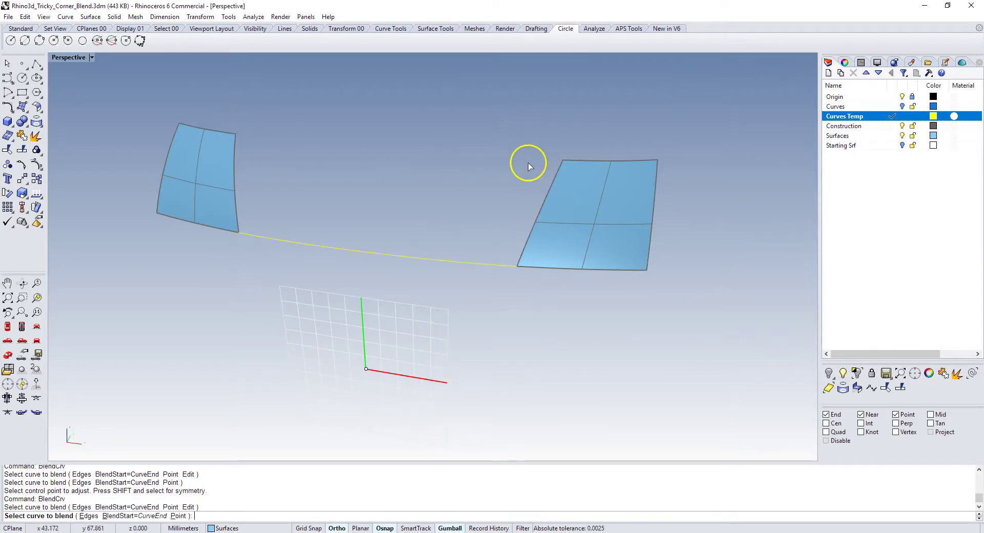
{"action": "left_click", "coordinate": [567, 160]}
{"action": "left_click", "coordinate": [717, 237]}
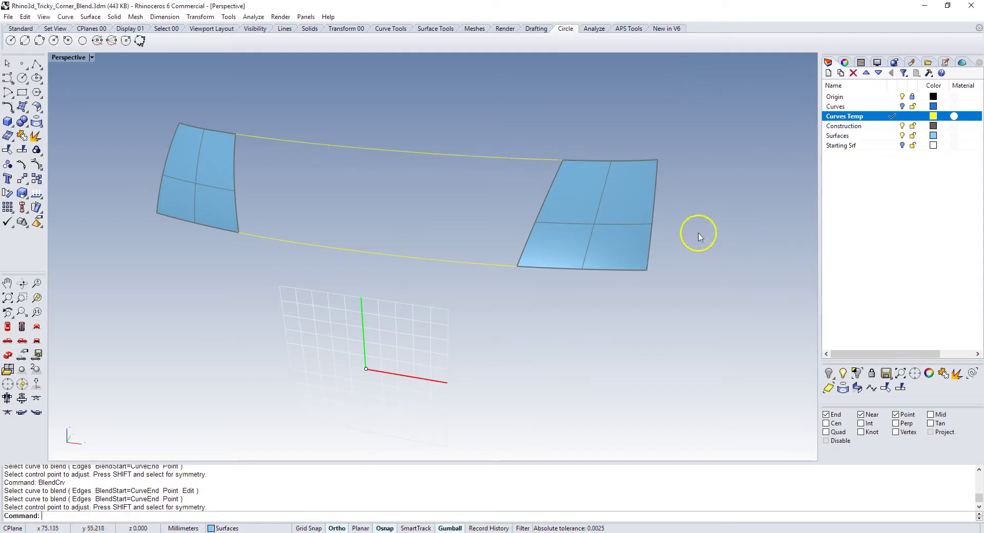
Fill the gap with a two-rail sweep along the facing side edges, using both blend curves as cross sections and Curvature continuity on both rails.
{"action": "right_click", "coordinate": [504, 475]}
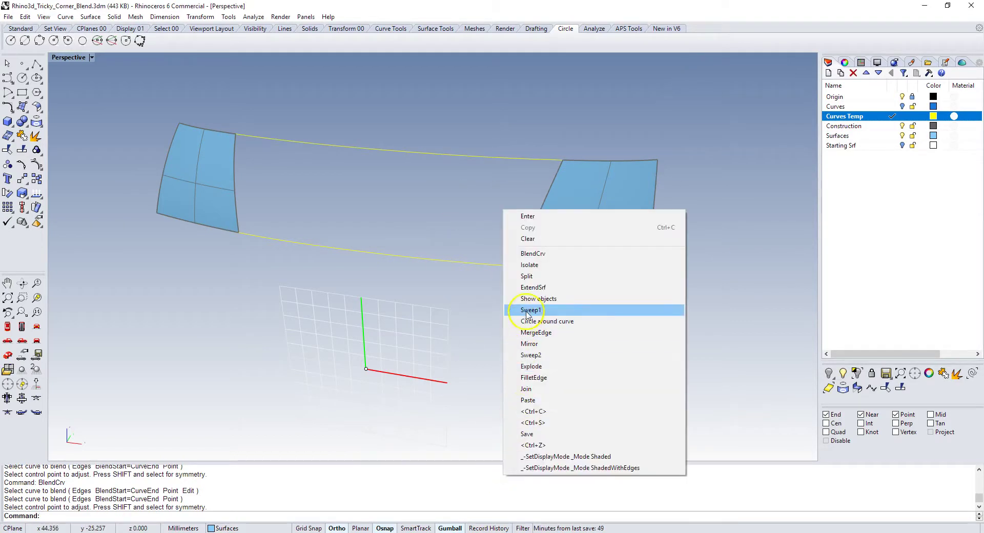
{"action": "left_click", "coordinate": [530, 354]}
{"action": "left_click", "coordinate": [235, 221]}
{"action": "left_click", "coordinate": [520, 262]}
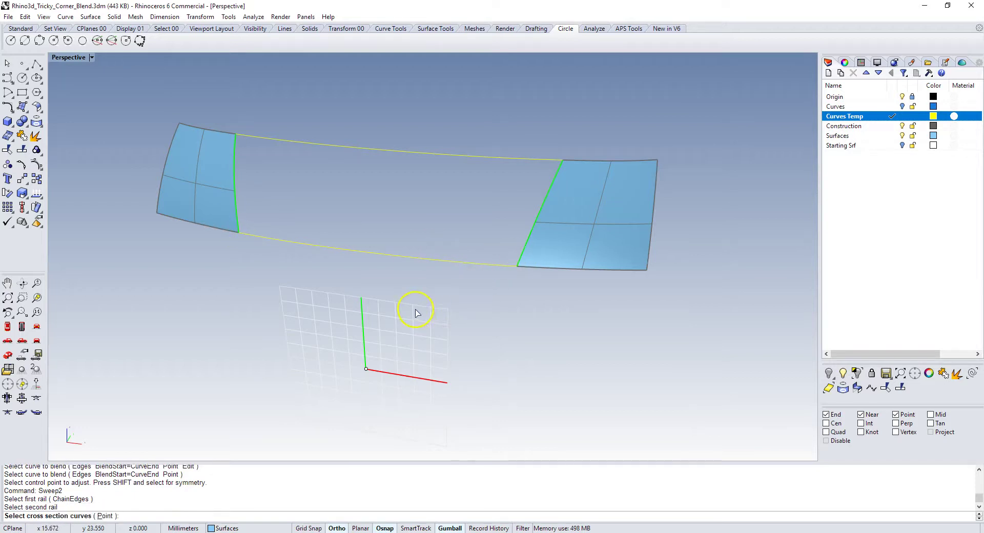
{"action": "left_click", "coordinate": [266, 242]}
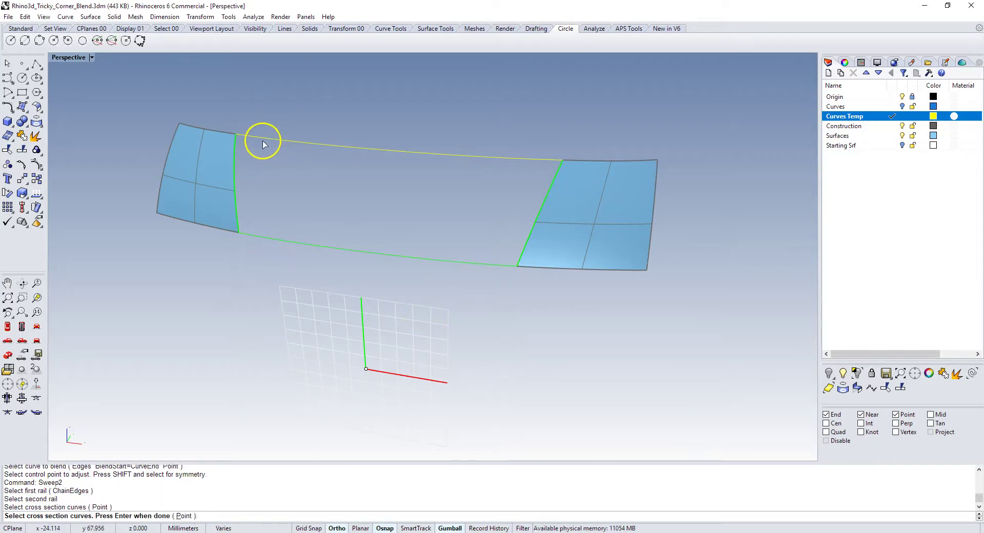
{"action": "left_click", "coordinate": [264, 137]}
{"action": "right_click", "coordinate": [309, 119]}
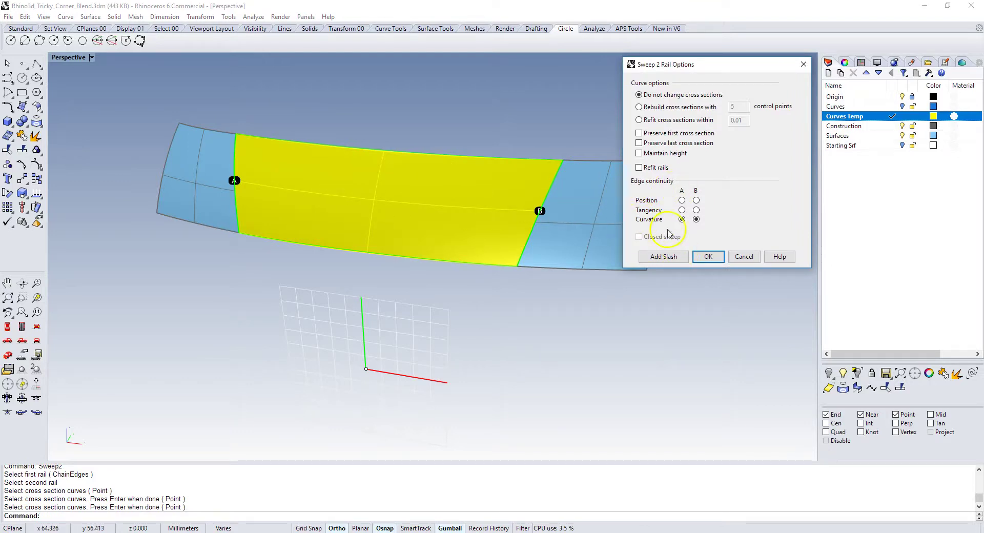
{"action": "left_click", "coordinate": [707, 256]}
{"action": "scroll", "coordinate": [533, 121], "scroll_direction": "down", "scroll_amount": 5}
{"action": "scroll", "coordinate": [432, 149], "scroll_direction": "up", "scroll_amount": 3}
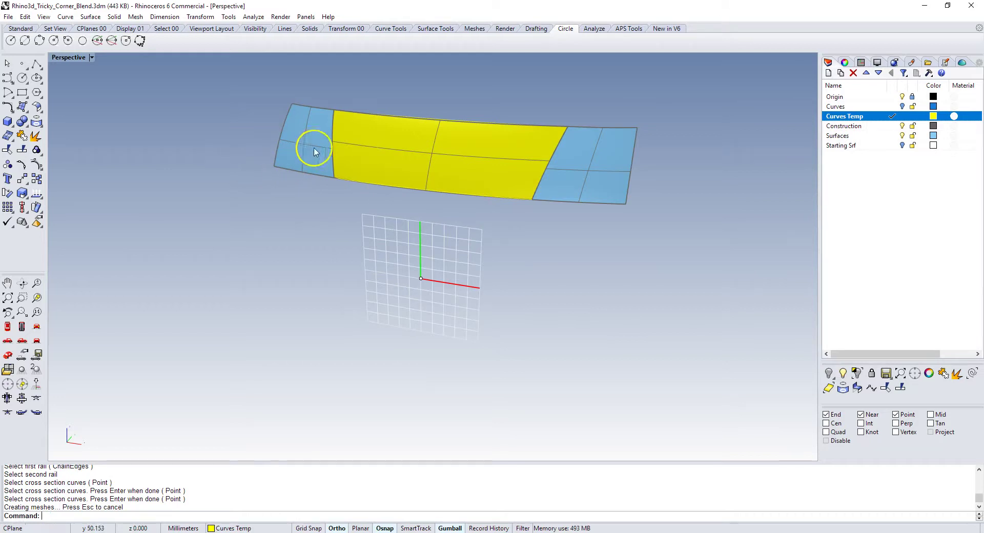
Show the hidden objects, then isolate the lower front face, both upper front surfaces and the sweep bridging them.
{"action": "left_click", "coordinate": [842, 374]}
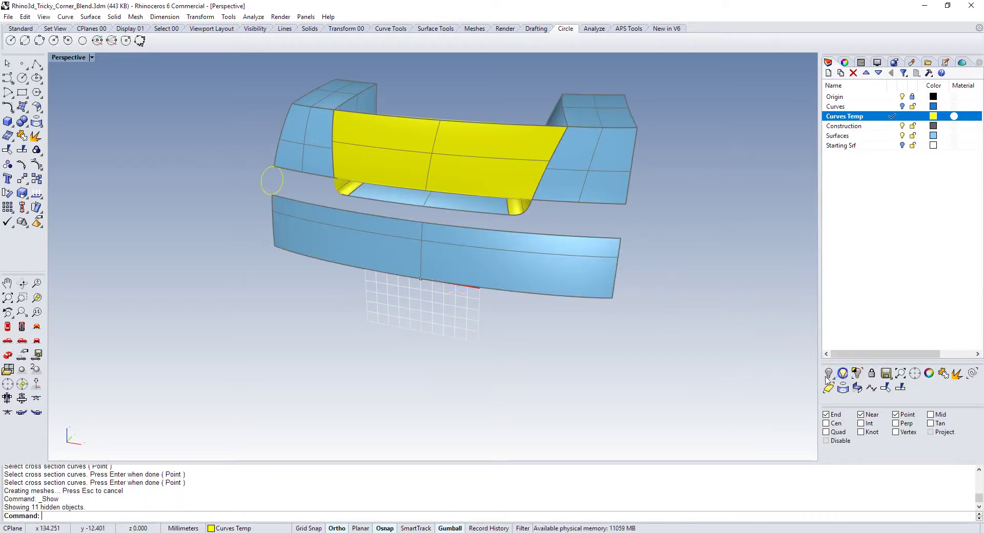
{"action": "left_click", "coordinate": [284, 151]}
{"action": "left_click", "coordinate": [325, 231], "text": "shift"}
{"action": "left_click", "coordinate": [380, 164], "text": "shift"}
{"action": "left_click", "coordinate": [569, 187], "text": "shift"}
{"action": "left_click", "coordinate": [857, 374]}
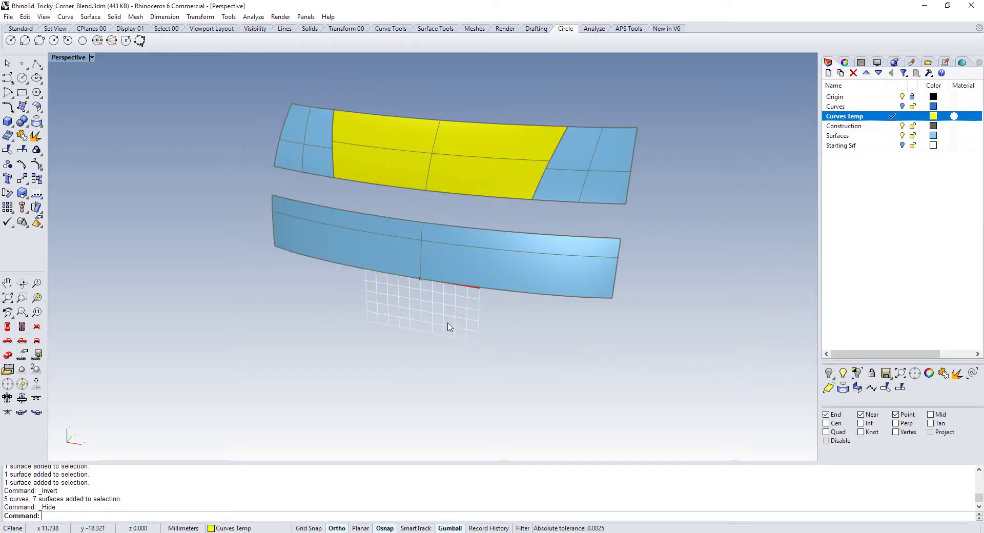
Create a blend curve joining the side edges of the lower and upper front faces at their left end.
{"action": "type", "text": "B"}
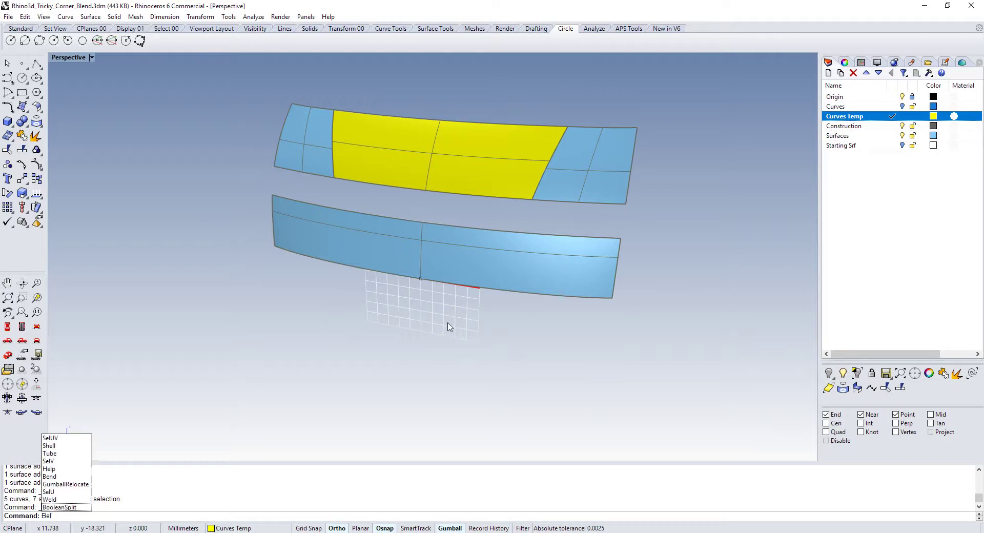
{"action": "type", "text": "lendCrv"}
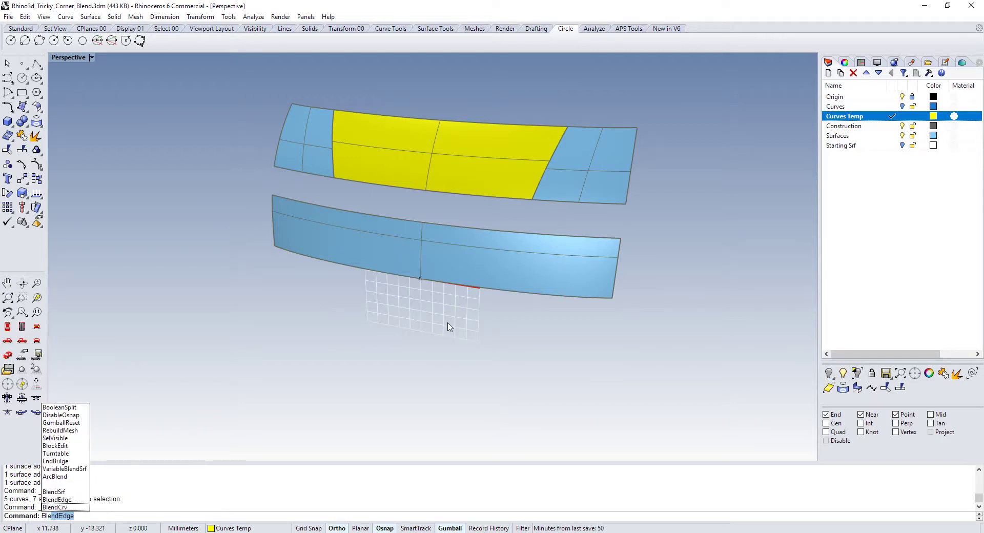
{"action": "key", "text": "Return"}
{"action": "scroll", "coordinate": [277, 192], "scroll_direction": "up", "scroll_amount": 3}
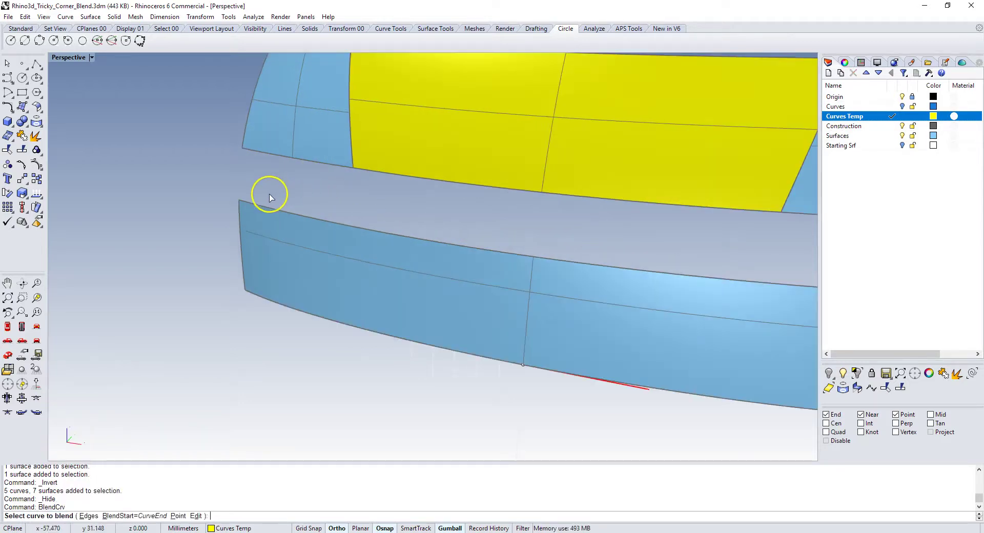
{"action": "left_click", "coordinate": [240, 206]}
{"action": "left_click", "coordinate": [244, 148]}
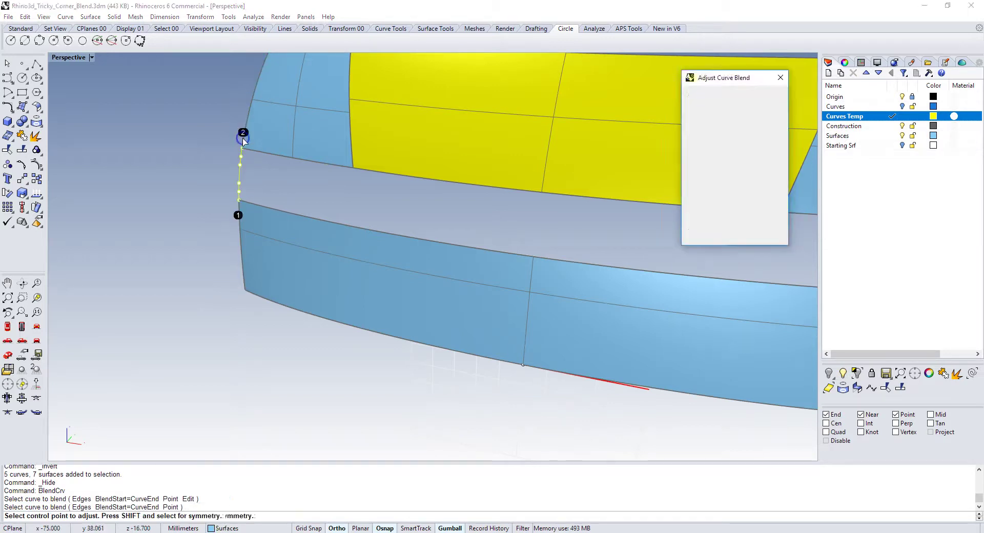
{"action": "left_click", "coordinate": [703, 235]}
Create a matching blend curve between the upper and lower front faces at their right end.
{"action": "right_click", "coordinate": [501, 202]}
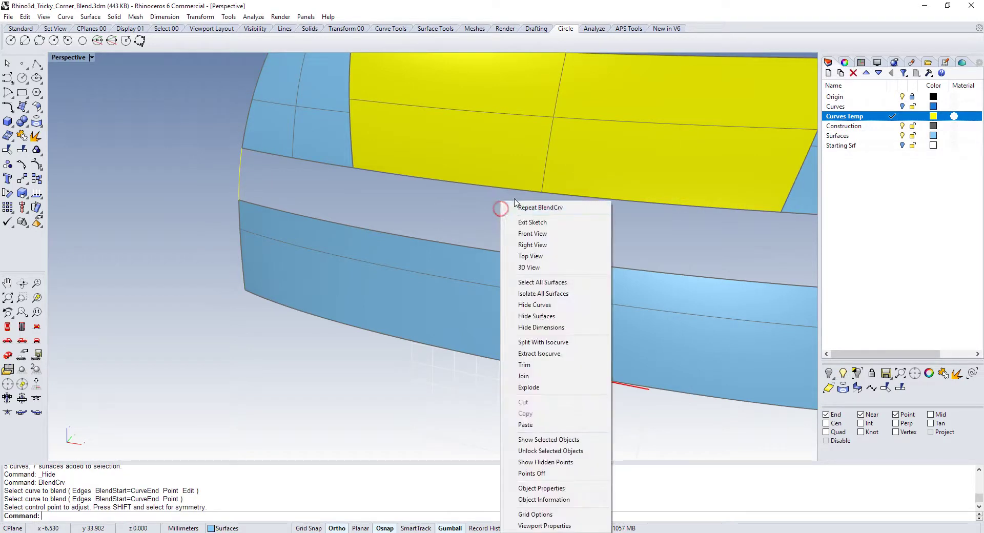
{"action": "left_click", "coordinate": [510, 206]}
{"action": "scroll", "coordinate": [360, 199], "scroll_direction": "down", "scroll_amount": 6}
{"action": "scroll", "coordinate": [361, 199], "scroll_direction": "down", "scroll_amount": 2}
{"action": "left_click", "coordinate": [574, 205]}
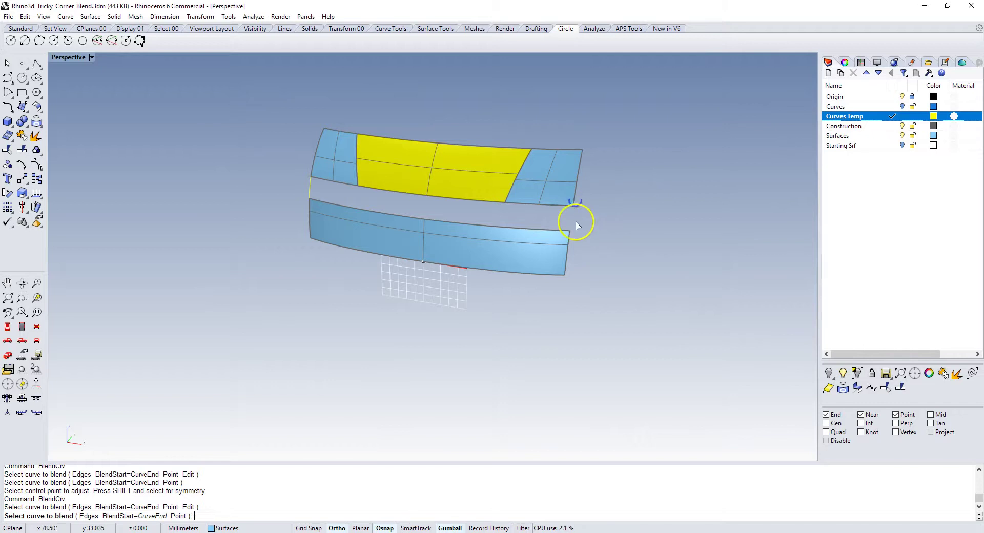
{"action": "left_click", "coordinate": [570, 240]}
{"action": "left_click", "coordinate": [700, 234]}
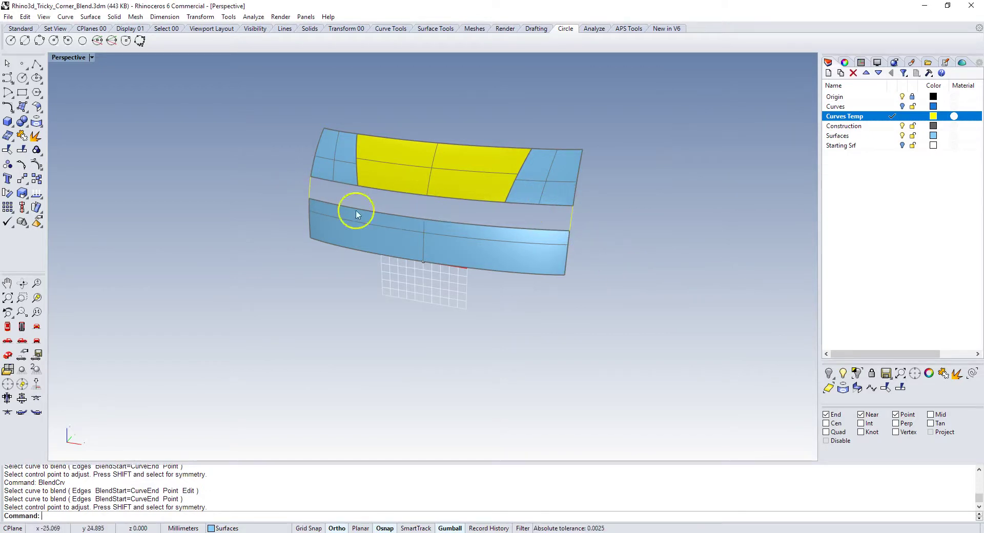
Set up a two-rail sweep with ChainEdges, chaining the three upper surfaces' lower edges as first rail and the lower face's upper edge as second.
{"action": "scroll", "coordinate": [388, 215], "scroll_direction": "up", "scroll_amount": 2}
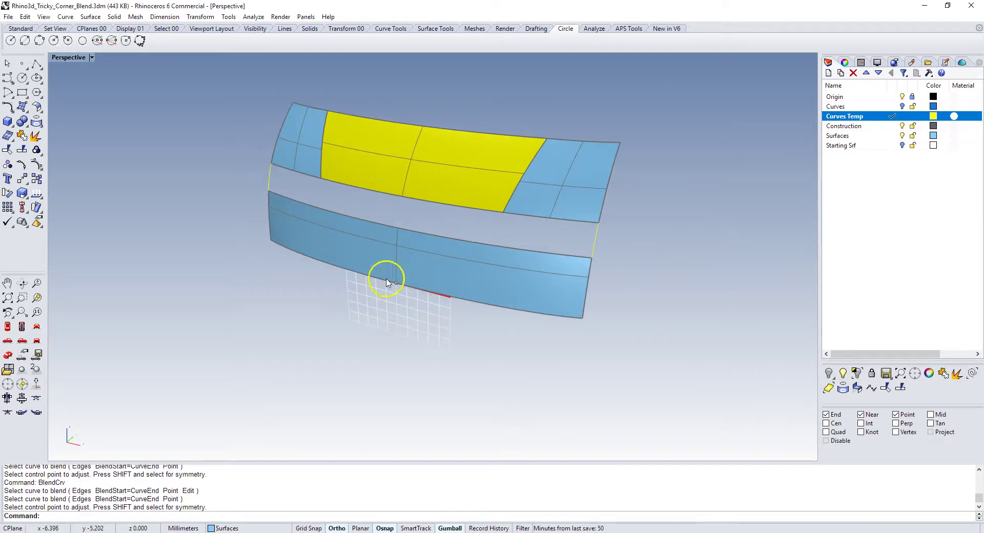
{"action": "right_click", "coordinate": [423, 480]}
{"action": "left_click", "coordinate": [431, 285]}
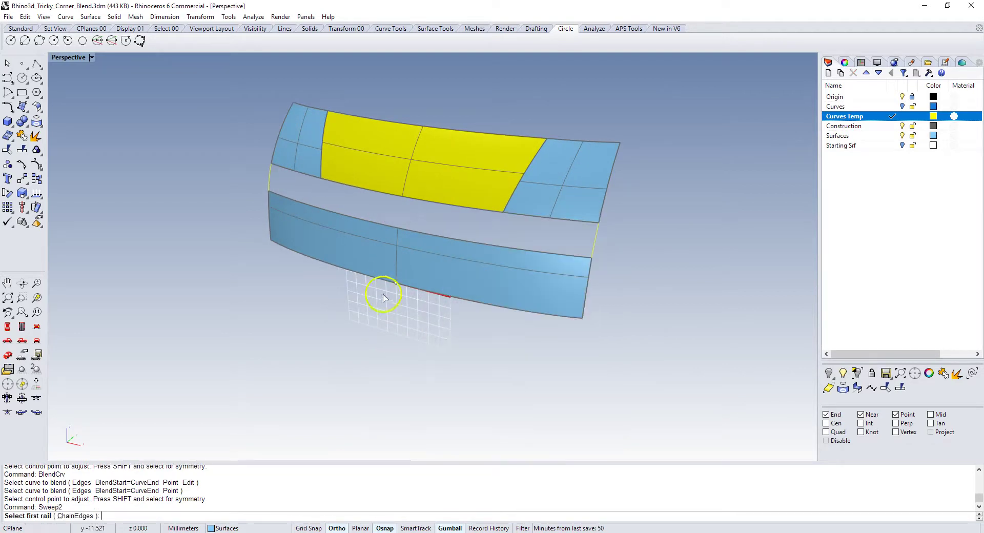
{"action": "left_click", "coordinate": [77, 516]}
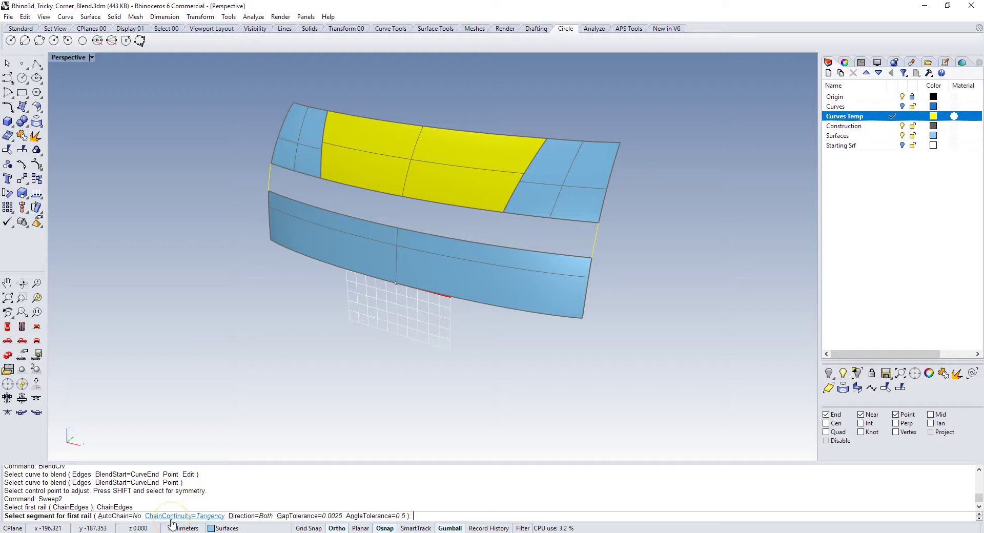
{"action": "left_click", "coordinate": [313, 175]}
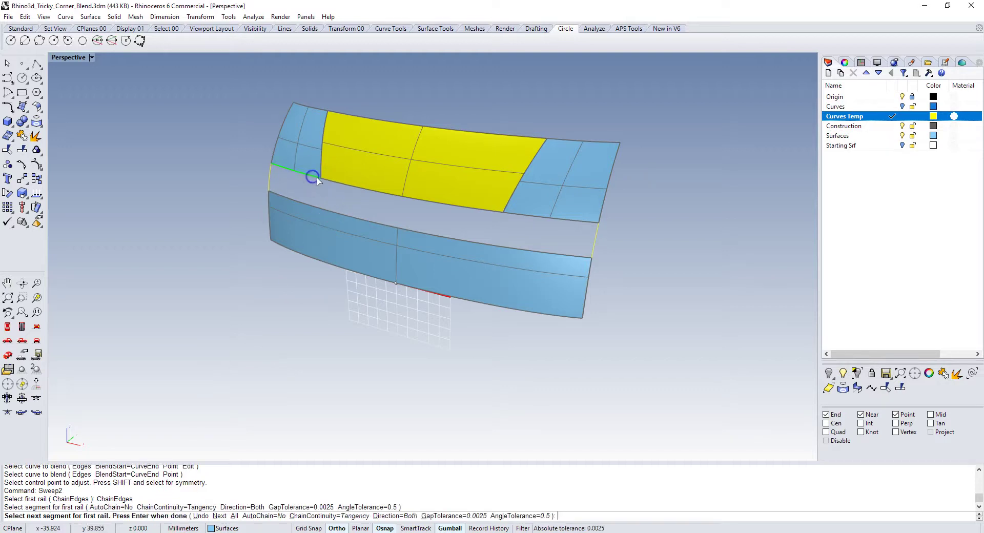
{"action": "left_click", "coordinate": [367, 191]}
{"action": "left_click", "coordinate": [510, 211]}
{"action": "key", "text": "Return"}
{"action": "left_click", "coordinate": [511, 249]}
{"action": "left_click", "coordinate": [490, 242]}
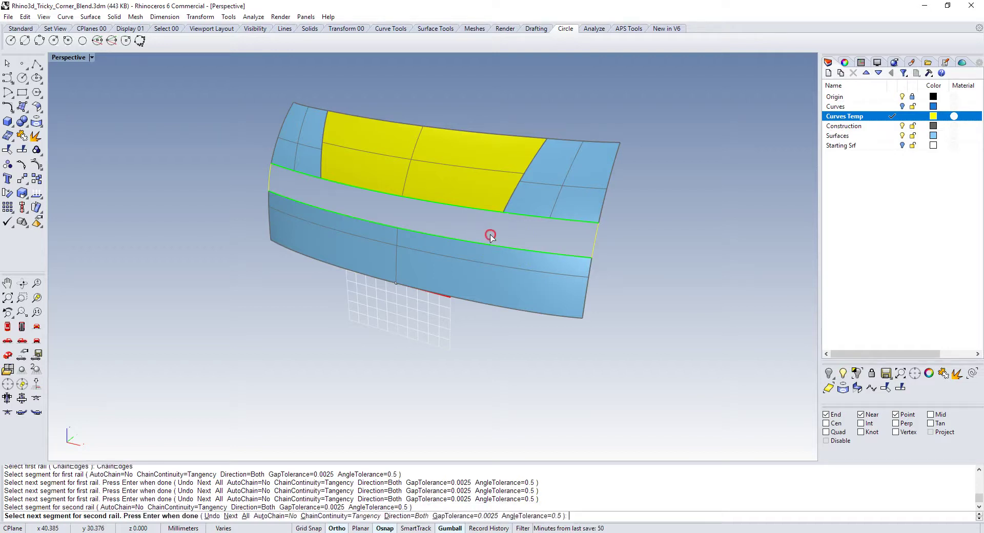
{"action": "key", "text": "Return"}
Complete the sweep with the two end blend curves as unchanged cross sections and Curvature continuity on both rails.
{"action": "left_click", "coordinate": [593, 237]}
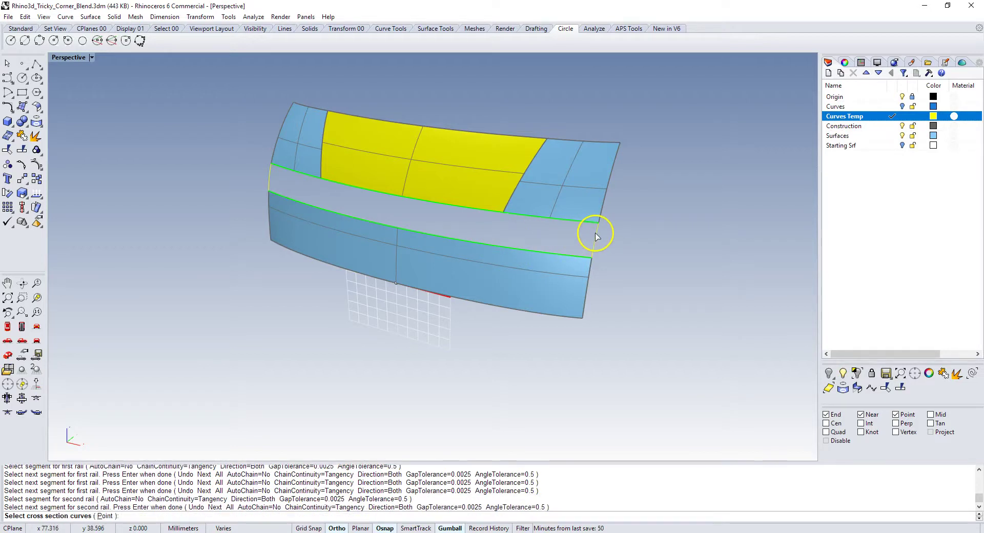
{"action": "left_click", "coordinate": [269, 173]}
{"action": "key", "text": "Return"}
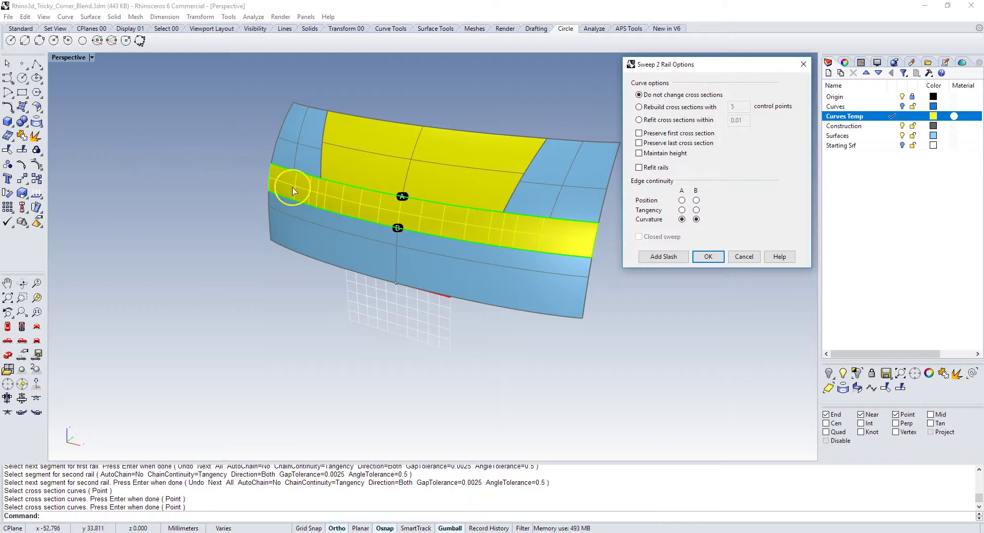
{"action": "left_click", "coordinate": [708, 256]}
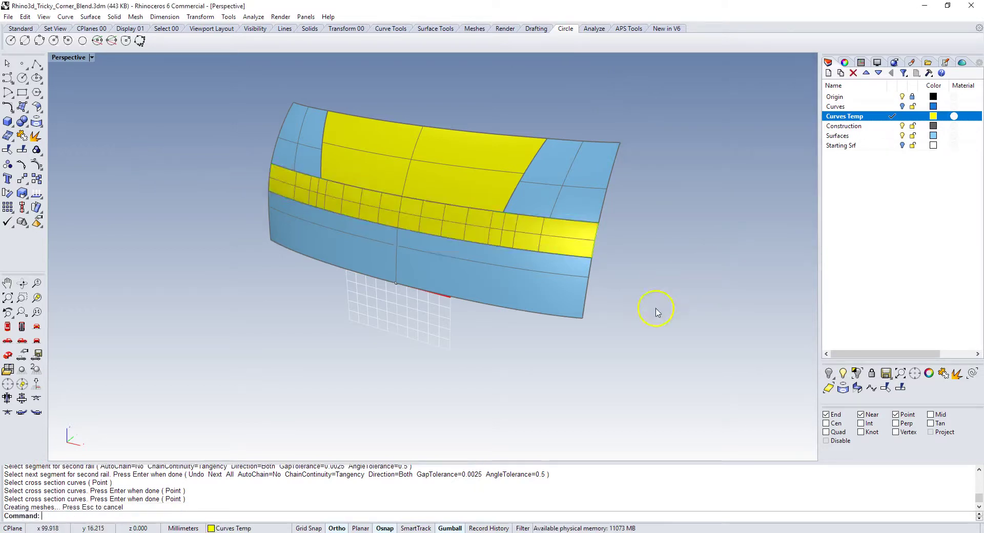
Show all hidden surfaces and view the swept front blend from behind the recess.
{"action": "left_click", "coordinate": [830, 373]}
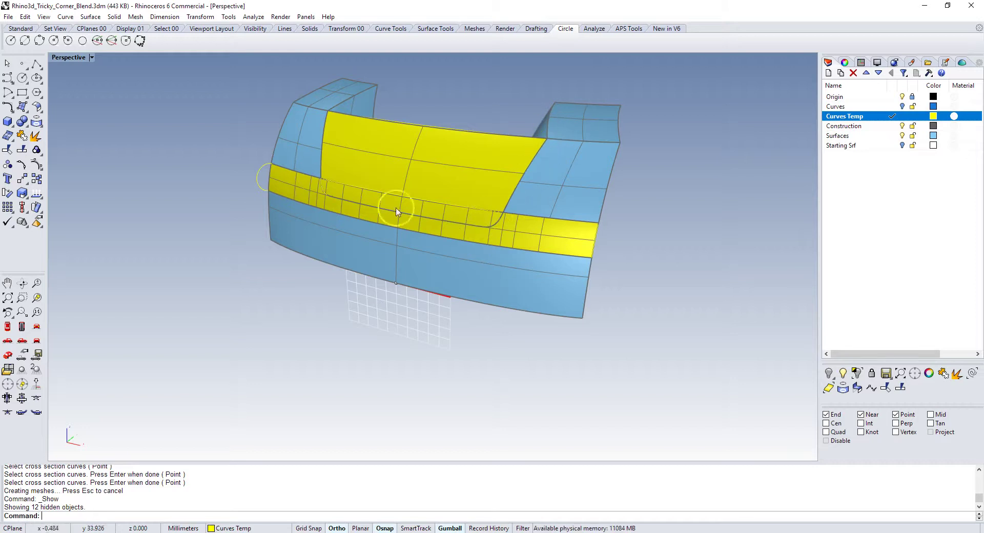
{"action": "mouse_move", "coordinate": [388, 203]}
{"action": "right_mouse_down"}
{"action": "mouse_move", "coordinate": [366, 237]}
{"action": "mouse_move", "coordinate": [254, 230]}
{"action": "mouse_move", "coordinate": [254, 244]}
{"action": "mouse_move", "coordinate": [226, 264]}
{"action": "mouse_move", "coordinate": [170, 261]}
{"action": "mouse_move", "coordinate": [217, 154]}
{"action": "mouse_move", "coordinate": [275, 143]}
{"action": "mouse_move", "coordinate": [260, 202]}
{"action": "mouse_move", "coordinate": [262, 302]}
{"action": "mouse_move", "coordinate": [257, 224]}
{"action": "mouse_move", "coordinate": [228, 270]}
{"action": "mouse_move", "coordinate": [242, 182]}
{"action": "right_mouse_up"}
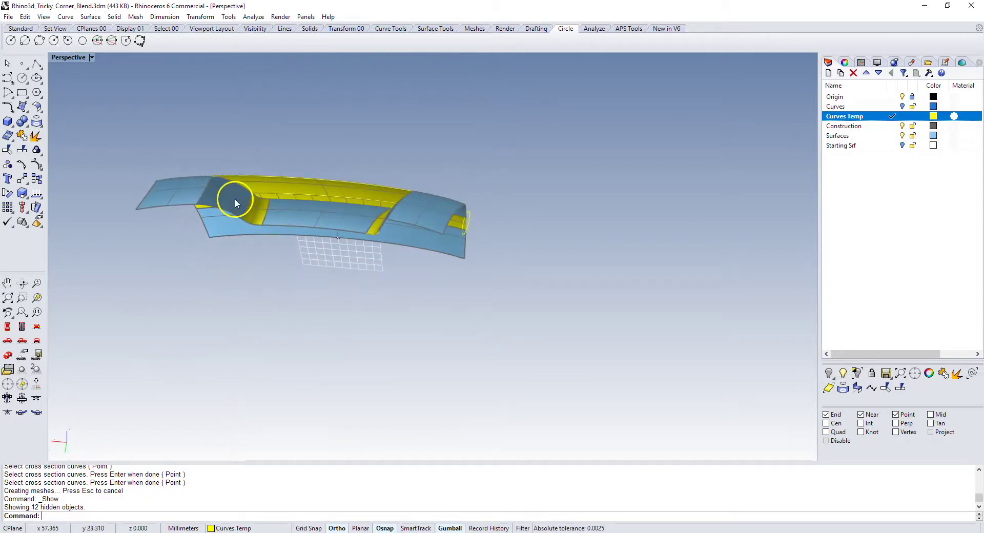
Isolate the recess's floor, its two side walls and the two fillet surfaces between them.
{"action": "left_click", "coordinate": [234, 198]}
{"action": "scroll", "coordinate": [251, 217], "scroll_direction": "up", "scroll_amount": 2}
{"action": "left_click", "coordinate": [259, 221], "text": "shift"}
{"action": "left_click", "coordinate": [426, 224], "text": "shift"}
{"action": "left_click", "coordinate": [459, 226], "text": "shift"}
{"action": "left_click", "coordinate": [492, 218], "text": "shift"}
{"action": "left_click", "coordinate": [858, 372]}
{"action": "right_click_drag", "start_coordinate": [415, 198], "coordinate": [485, 149]}
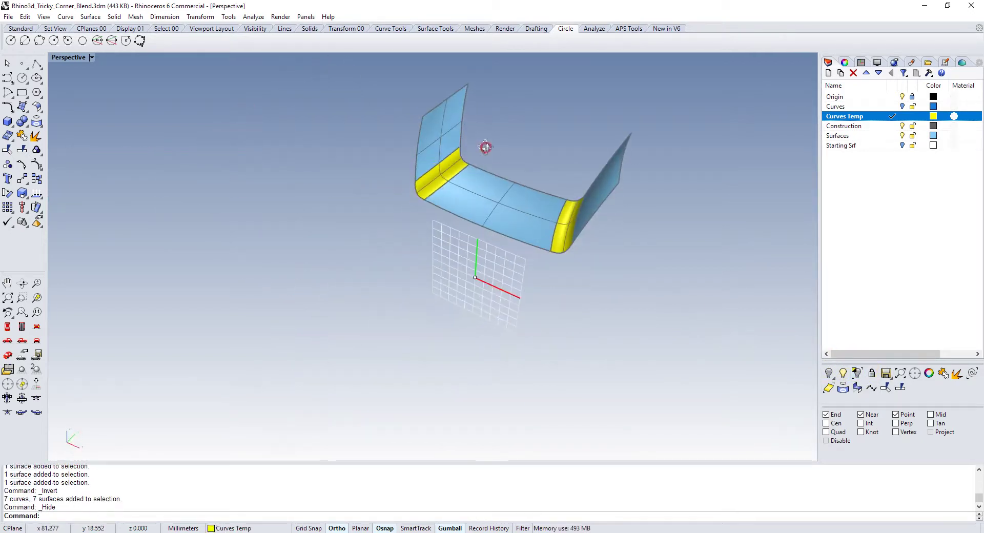
{"action": "right_click_drag", "start_coordinate": [286, 268], "coordinate": [261, 282], "text": "ctrl"}
{"action": "left_click_drag", "start_coordinate": [264, 279], "coordinate": [545, 170]}
{"action": "right_click_drag", "start_coordinate": [345, 271], "coordinate": [452, 161]}
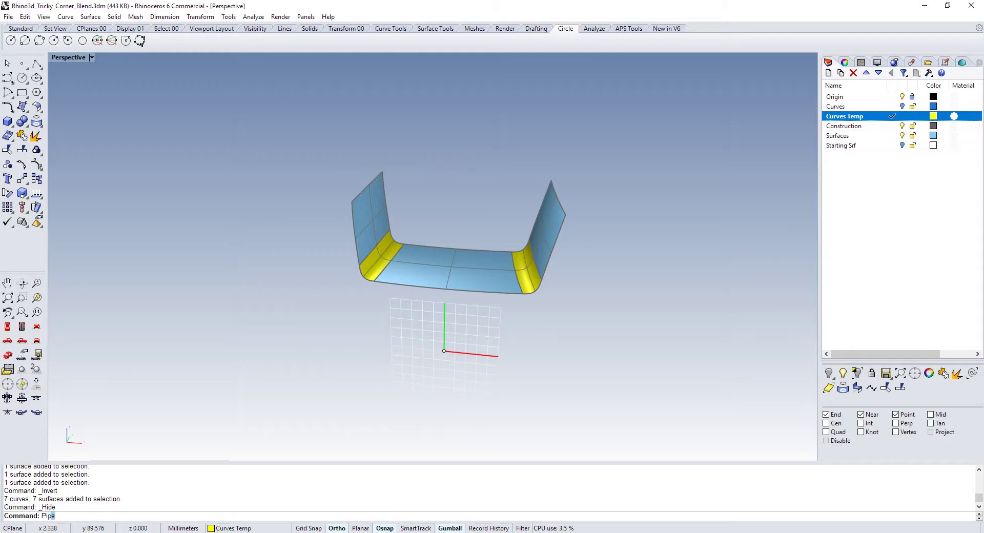
Create a 3 mm radius pipe along the recess's front edges, chained with ChainEdges and AutoChain=Yes, without intermediate radii.
{"action": "key", "text": "Return"}
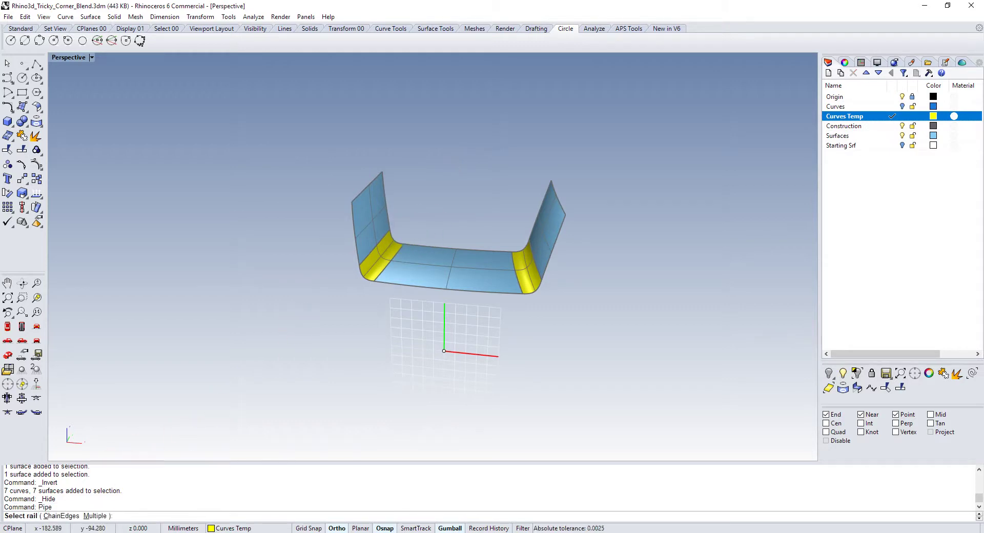
{"action": "left_click", "coordinate": [66, 516]}
{"action": "left_click", "coordinate": [118, 515]}
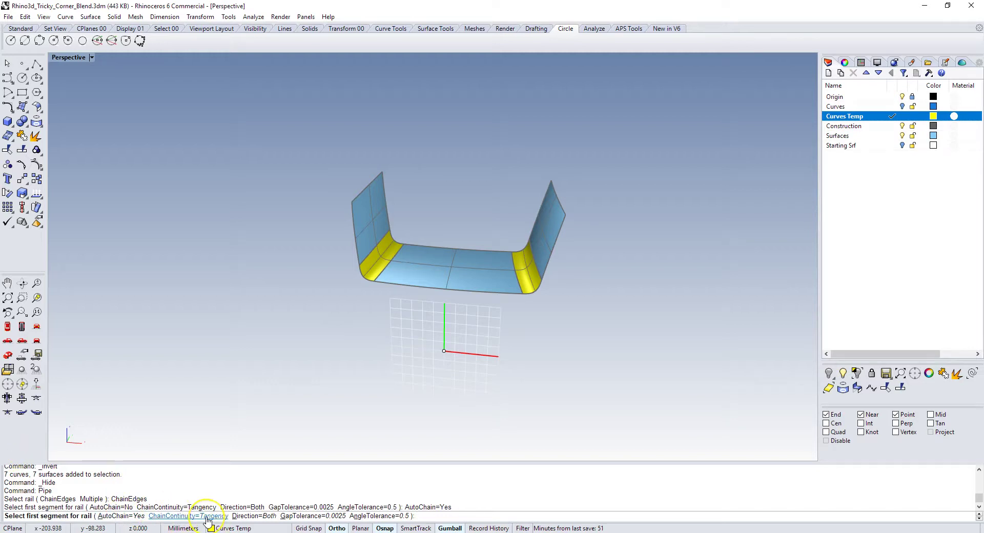
{"action": "left_click", "coordinate": [630, 270]}
{"action": "left_click", "coordinate": [546, 275]}
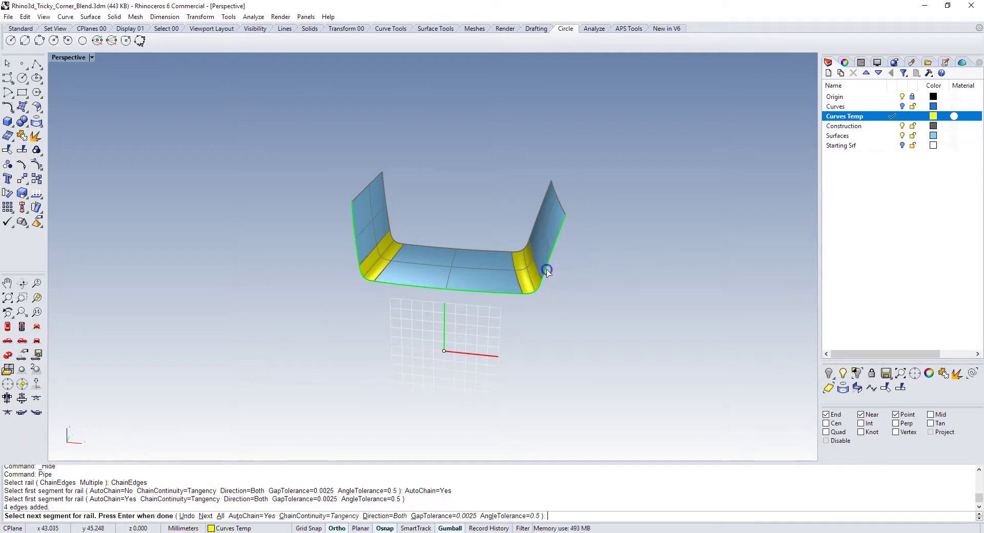
{"action": "right_click", "coordinate": [483, 160]}
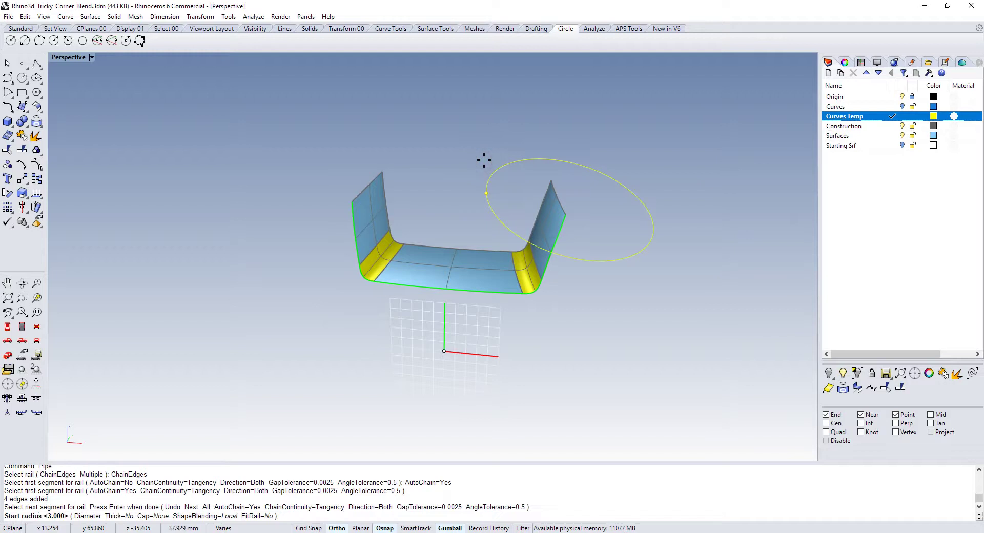
{"action": "right_click", "coordinate": [483, 160]}
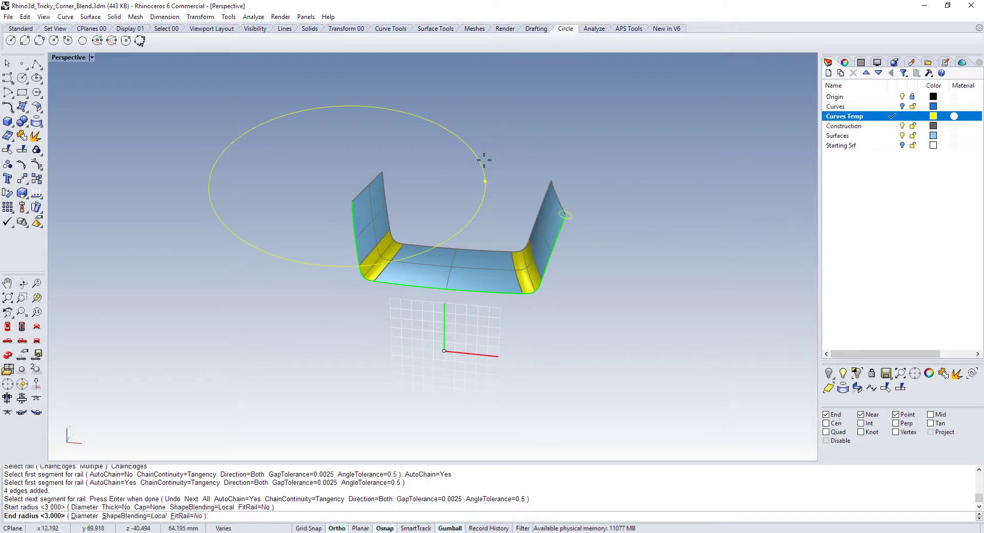
{"action": "right_click", "coordinate": [483, 160]}
{"action": "right_click", "coordinate": [484, 161]}
{"action": "right_click_drag", "start_coordinate": [487, 159], "coordinate": [443, 176]}
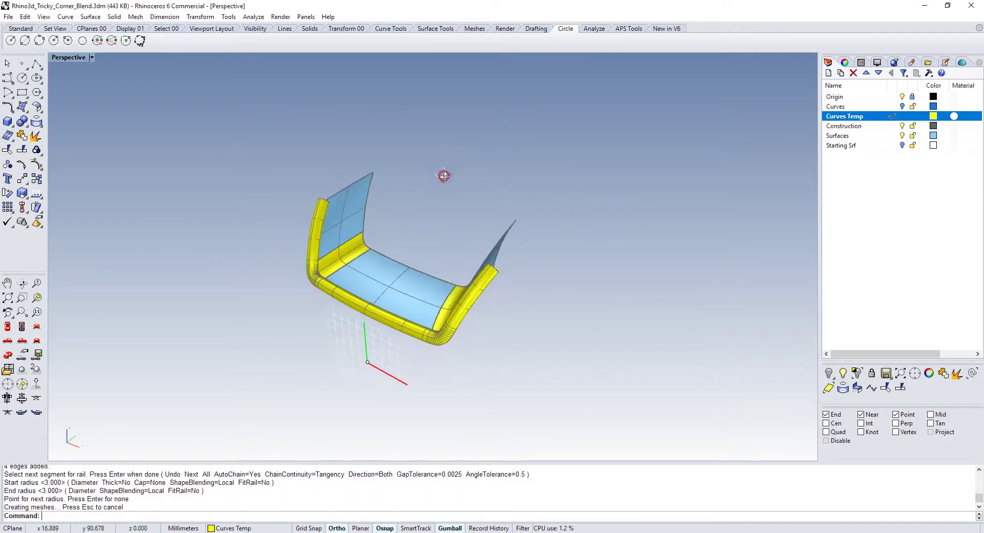
{"action": "scroll", "coordinate": [359, 229], "scroll_direction": "up", "scroll_amount": 2}
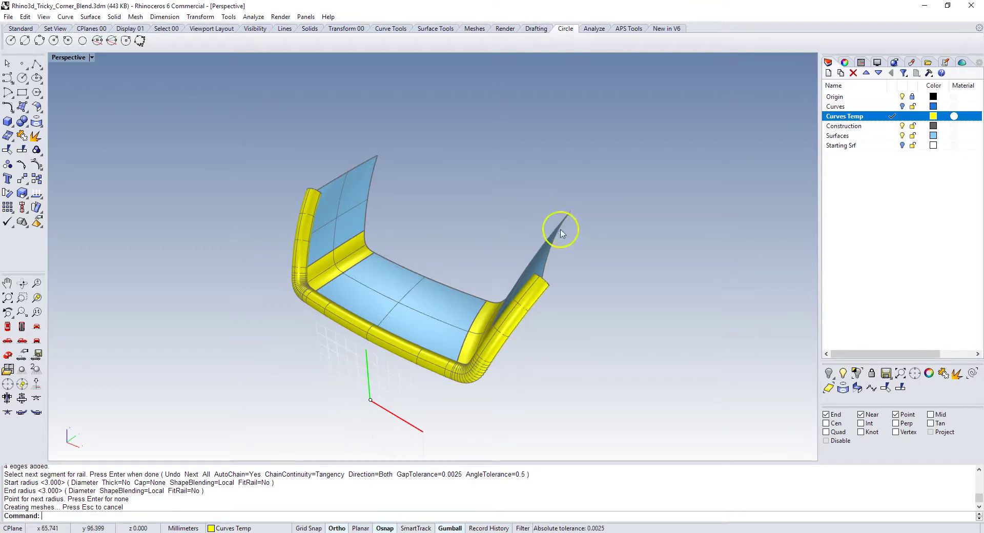
Extend the pipe's open end at the left recess wall by 5 mm with a smooth, merged ExtendSrf.
{"action": "right_click_drag", "start_coordinate": [302, 248], "coordinate": [231, 225]}
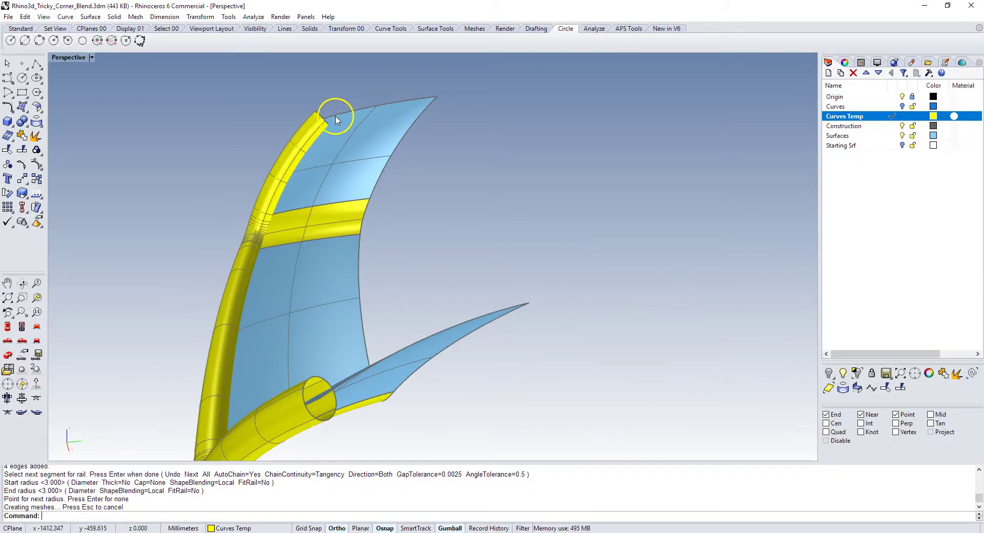
{"action": "right_click_drag", "start_coordinate": [336, 113], "coordinate": [386, 237]}
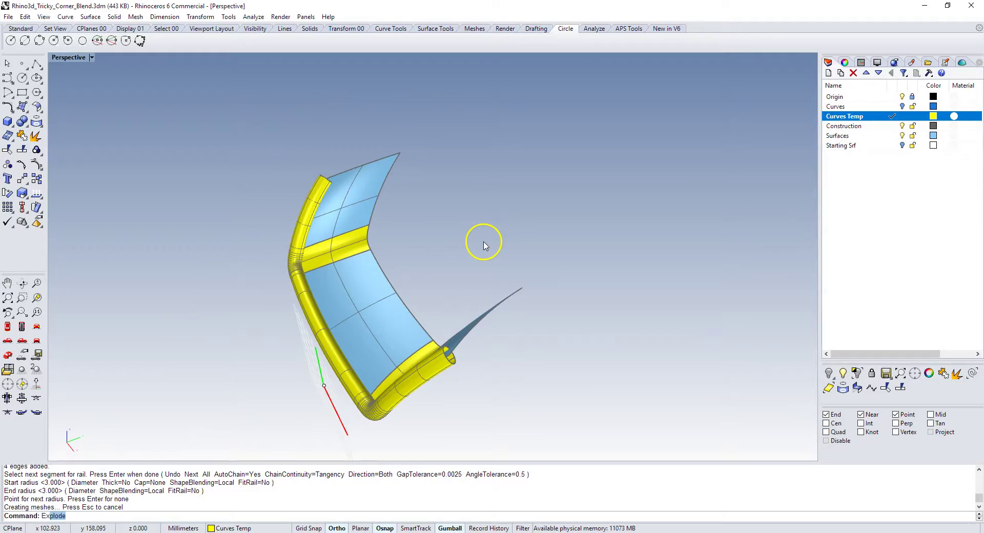
{"action": "type", "text": "te"}
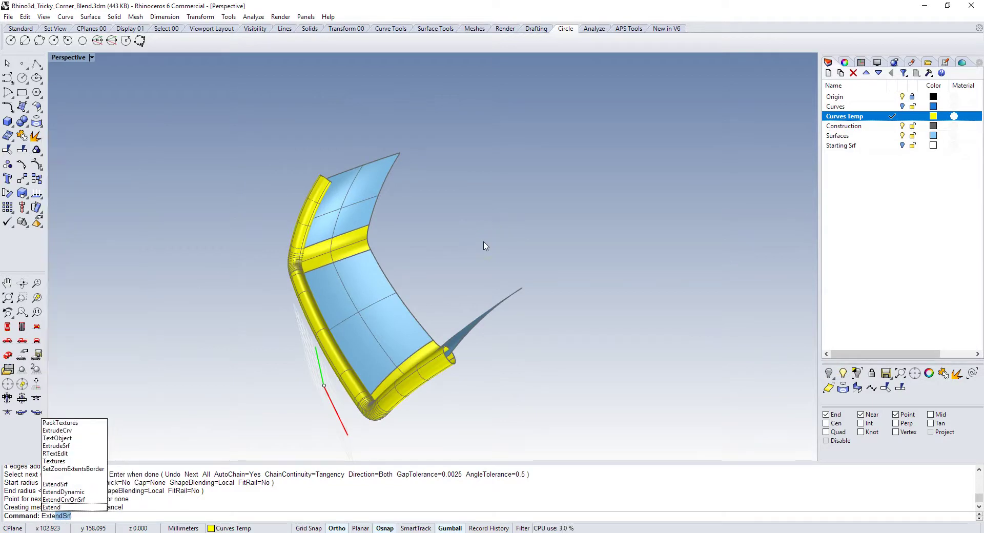
{"action": "key", "text": "Return"}
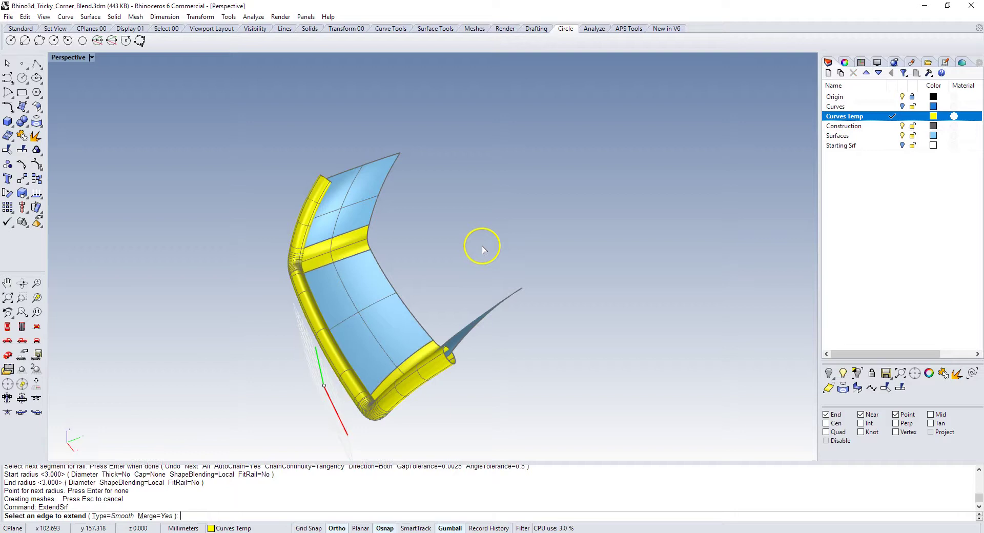
{"action": "scroll", "coordinate": [349, 178], "scroll_direction": "up", "scroll_amount": 4}
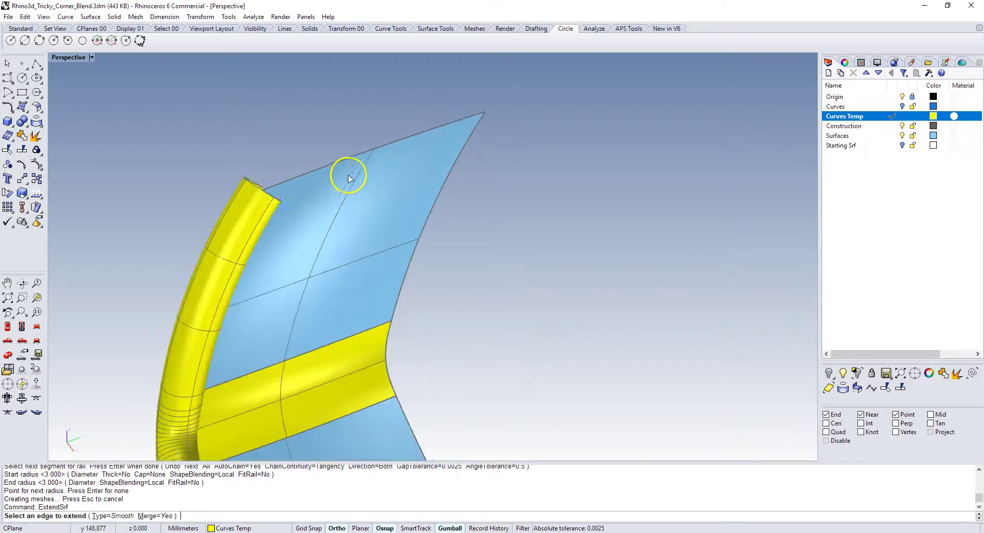
{"action": "left_click", "coordinate": [254, 180]}
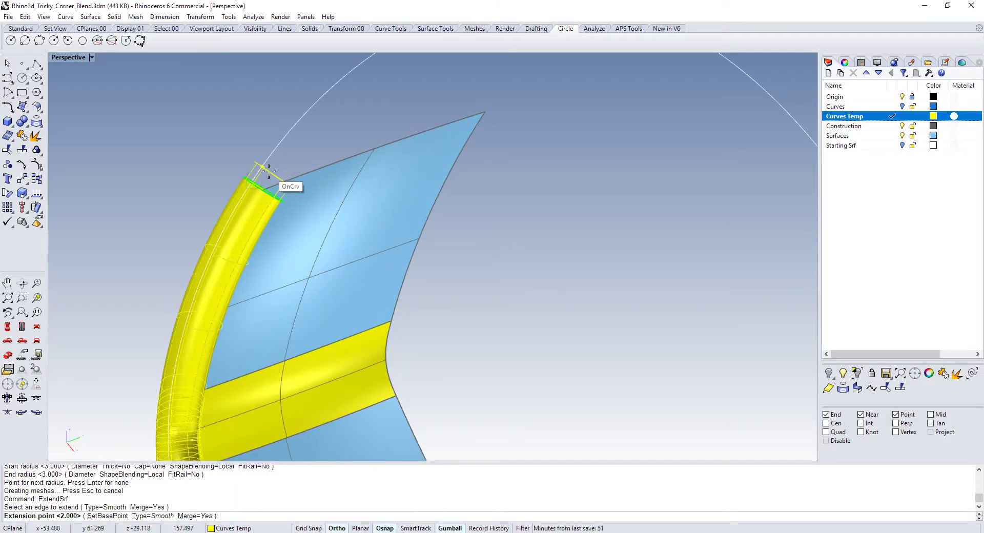
{"action": "type", "text": "5"}
{"action": "key", "text": "Return"}
{"action": "scroll", "coordinate": [289, 169], "scroll_direction": "down", "scroll_amount": 5}
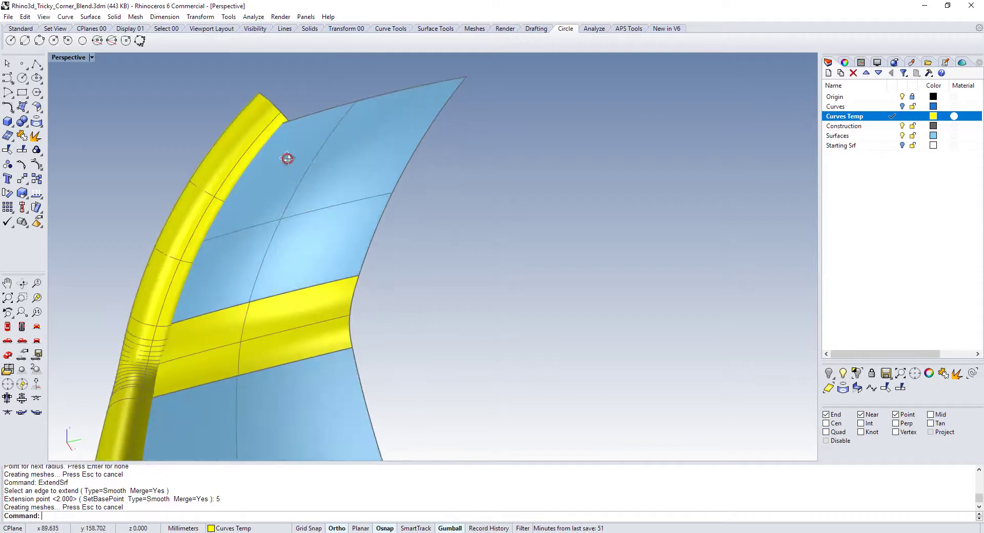
Extend the pipe's other open end, at the right recess wall, by 5 mm.
{"action": "key", "text": "Return"}
{"action": "scroll", "coordinate": [436, 250], "scroll_direction": "up", "scroll_amount": 4}
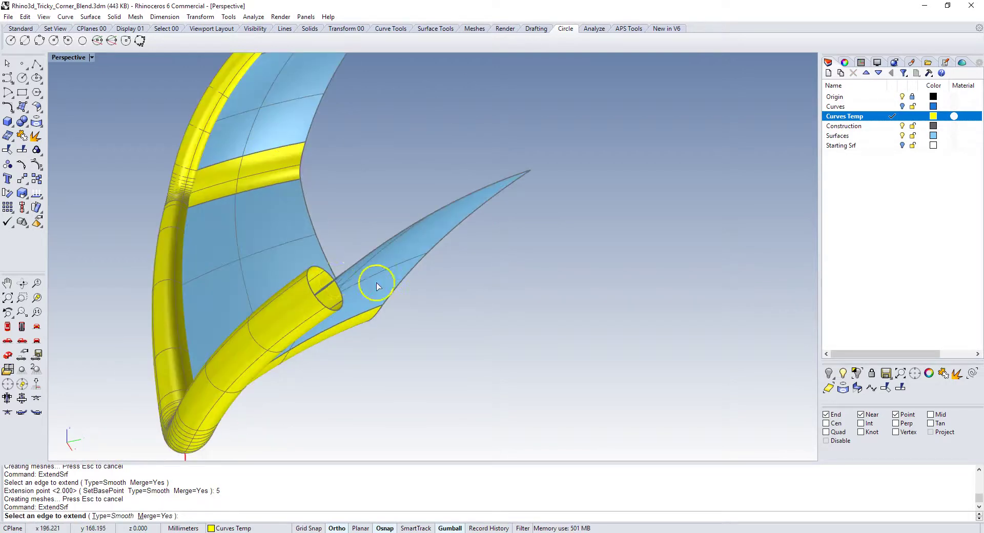
{"action": "left_click", "coordinate": [339, 306]}
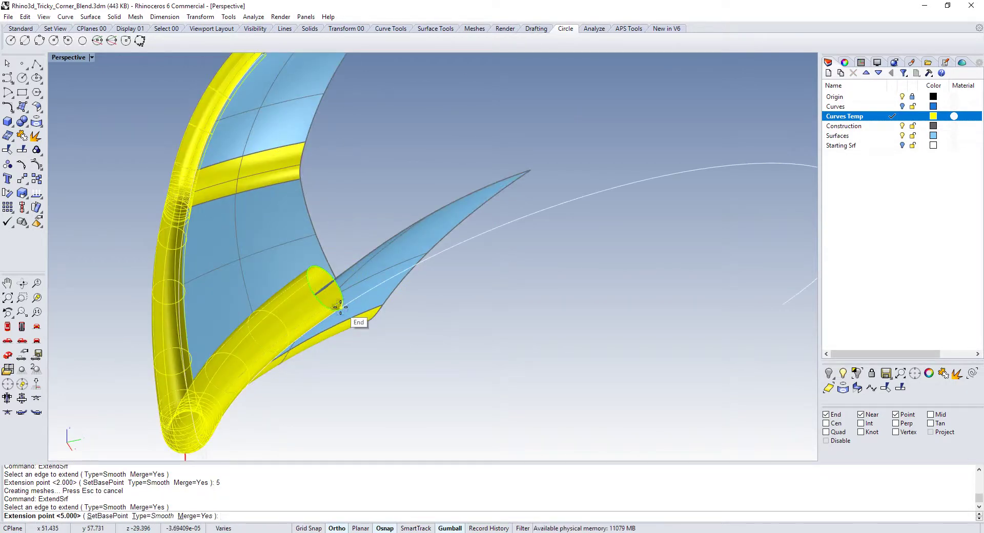
{"action": "key", "text": "Return"}
{"action": "right_click_drag", "start_coordinate": [294, 279], "coordinate": [277, 277]}
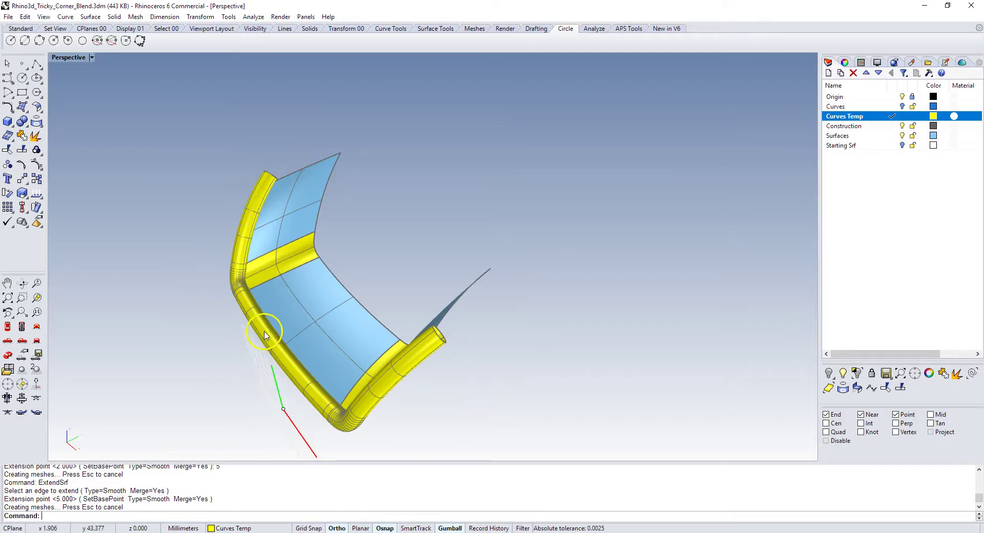
Split the five recess surfaces using the pipe as the cutting object, and hide the pipe.
{"action": "right_click_drag", "start_coordinate": [376, 375], "coordinate": [482, 333]}
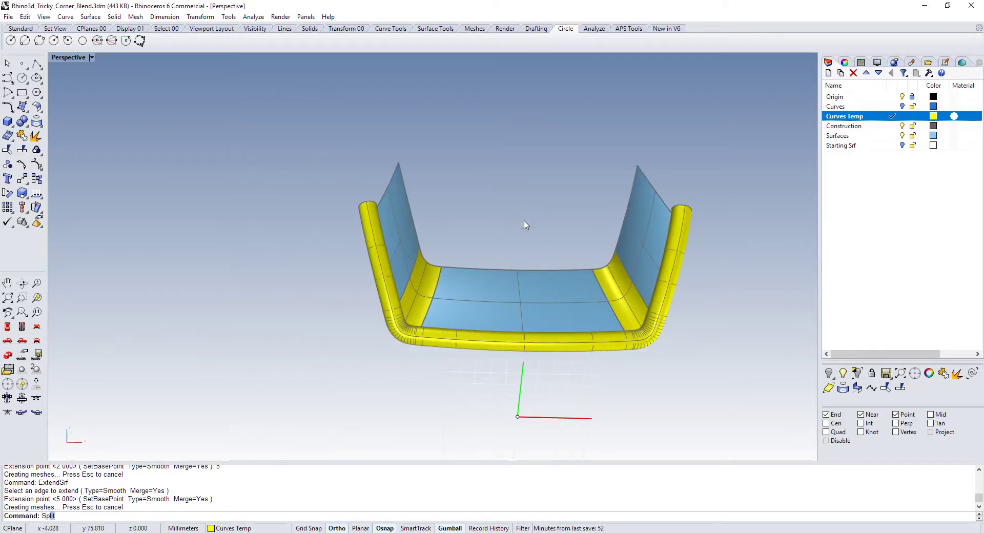
{"action": "key", "text": "Return"}
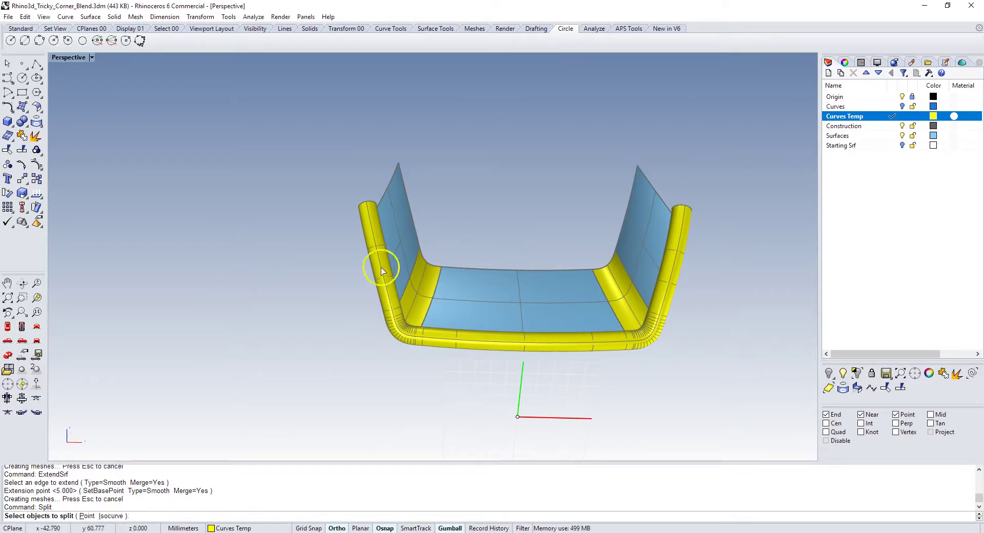
{"action": "left_click", "coordinate": [404, 267]}
{"action": "left_click", "coordinate": [422, 281]}
{"action": "left_click", "coordinate": [463, 296]}
{"action": "left_click", "coordinate": [611, 285]}
{"action": "left_click", "coordinate": [634, 251]}
{"action": "right_click", "coordinate": [539, 187]}
{"action": "left_click", "coordinate": [687, 211]}
{"action": "right_click", "coordinate": [703, 162]}
{"action": "left_click", "coordinate": [687, 219]}
{"action": "left_click", "coordinate": [842, 373]}
Delete the narrow strips split off along the recess's front edges and show all hidden objects.
{"action": "right_click_drag", "start_coordinate": [722, 327], "coordinate": [725, 302]}
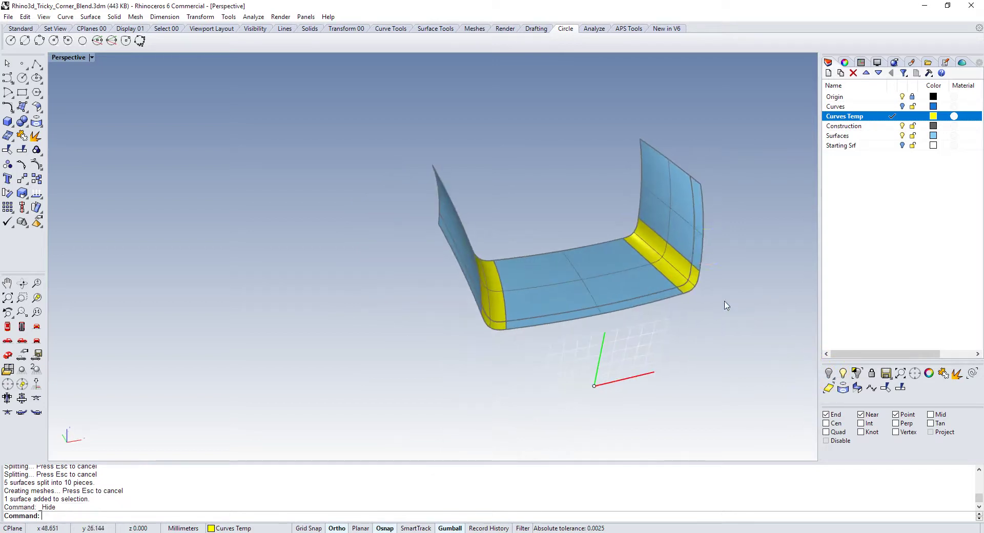
{"action": "left_click", "coordinate": [700, 218]}
{"action": "key", "text": "Delete"}
{"action": "left_click", "coordinate": [685, 276]}
{"action": "key", "text": "Delete"}
{"action": "left_click", "coordinate": [672, 299]}
{"action": "key", "text": "Delete"}
{"action": "right_click_drag", "start_coordinate": [673, 299], "coordinate": [521, 327]}
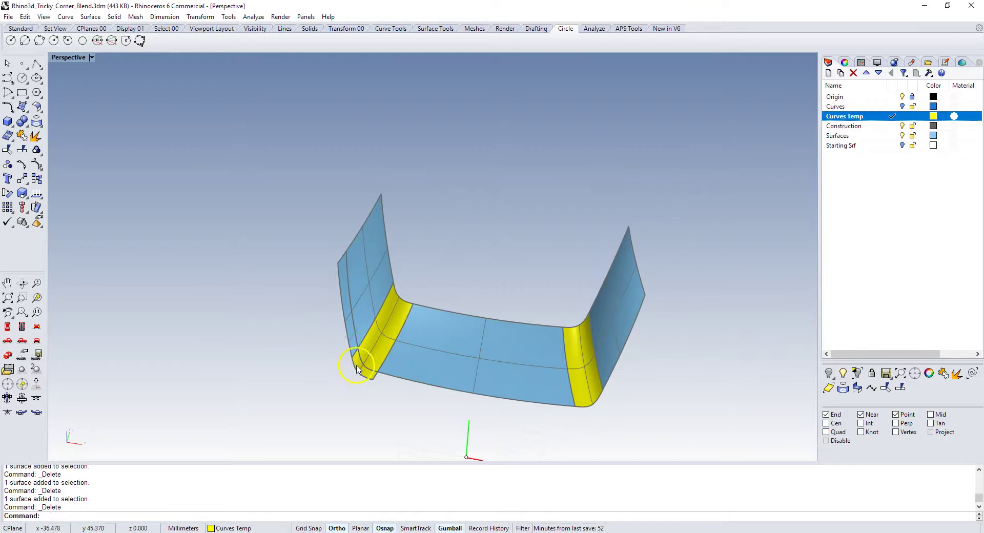
{"action": "mouse_move", "coordinate": [492, 217]}
{"action": "right_mouse_down"}
{"action": "mouse_move", "coordinate": [500, 226]}
{"action": "mouse_move", "coordinate": [461, 204]}
{"action": "mouse_move", "coordinate": [481, 215]}
{"action": "right_mouse_up"}
{"action": "left_click", "coordinate": [843, 373]}
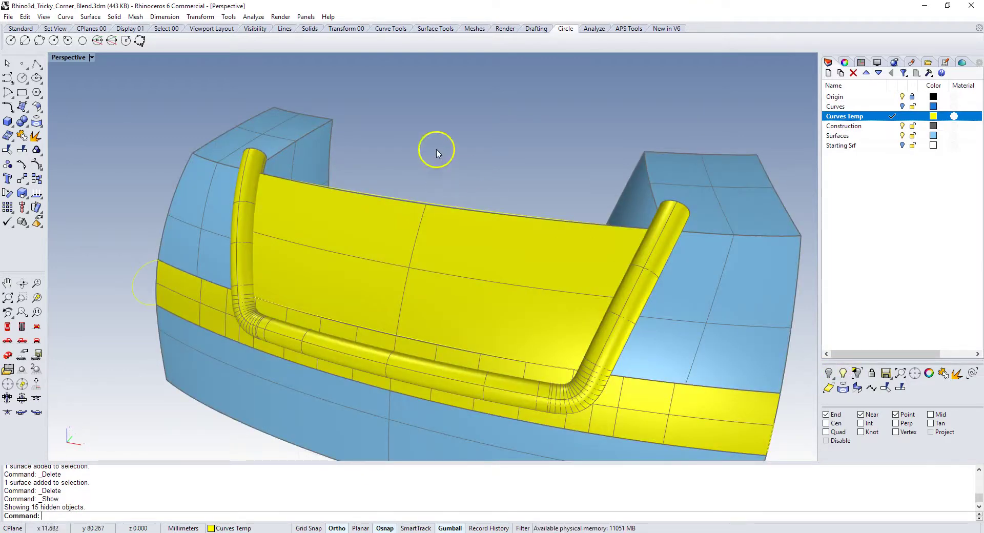
{"action": "scroll", "coordinate": [428, 171], "scroll_direction": "down", "scroll_amount": 4}
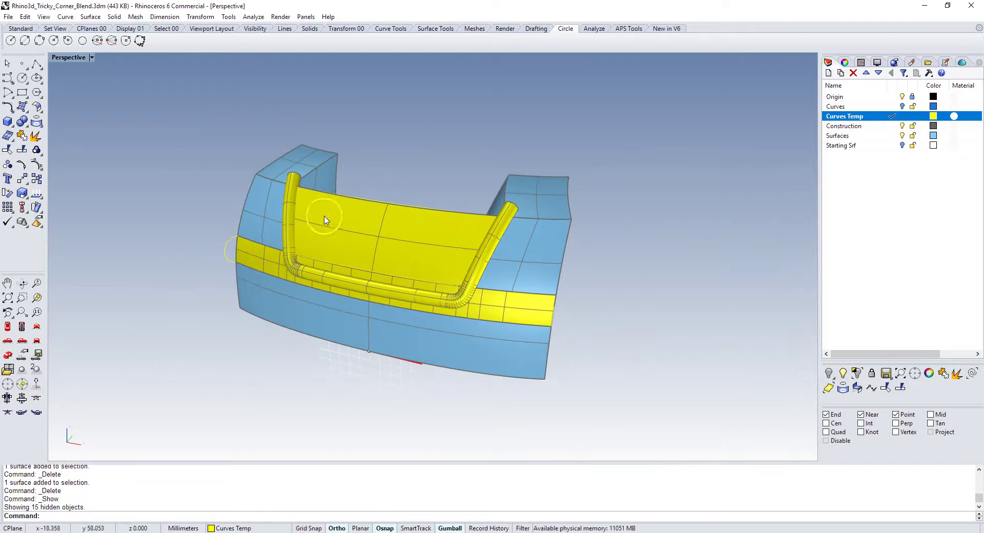
{"action": "left_click", "coordinate": [268, 215]}
{"action": "left_click", "coordinate": [267, 262]}
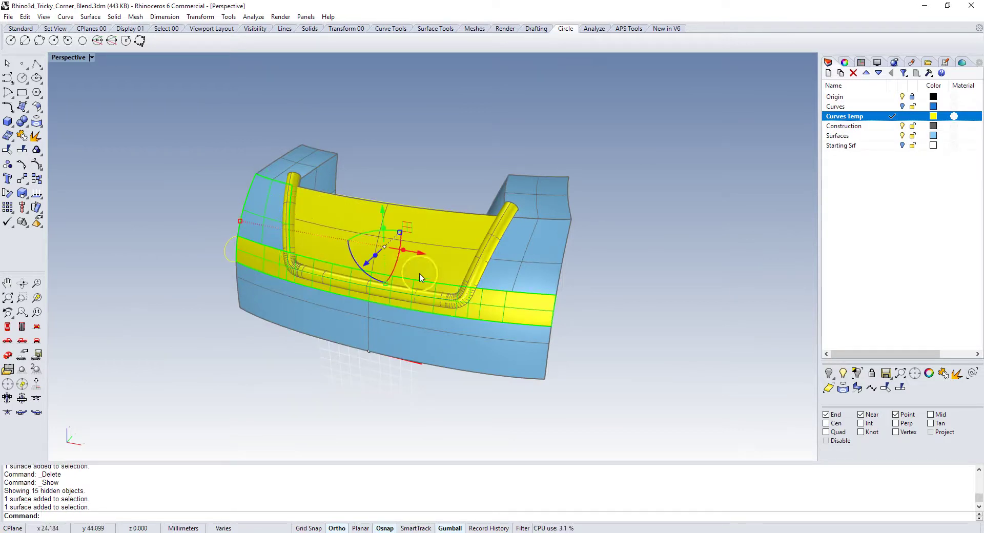
{"action": "left_click", "coordinate": [522, 269]}
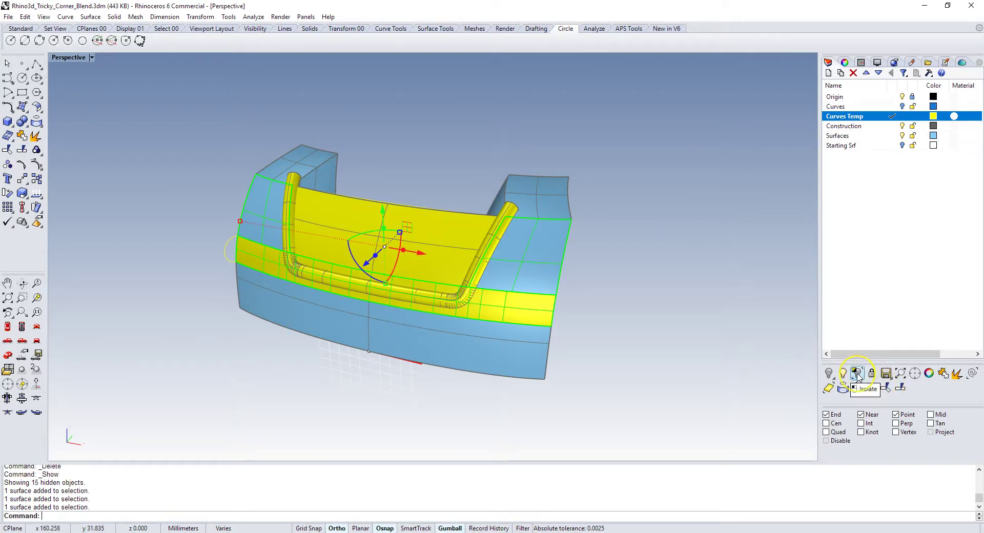
{"action": "left_click", "coordinate": [857, 376]}
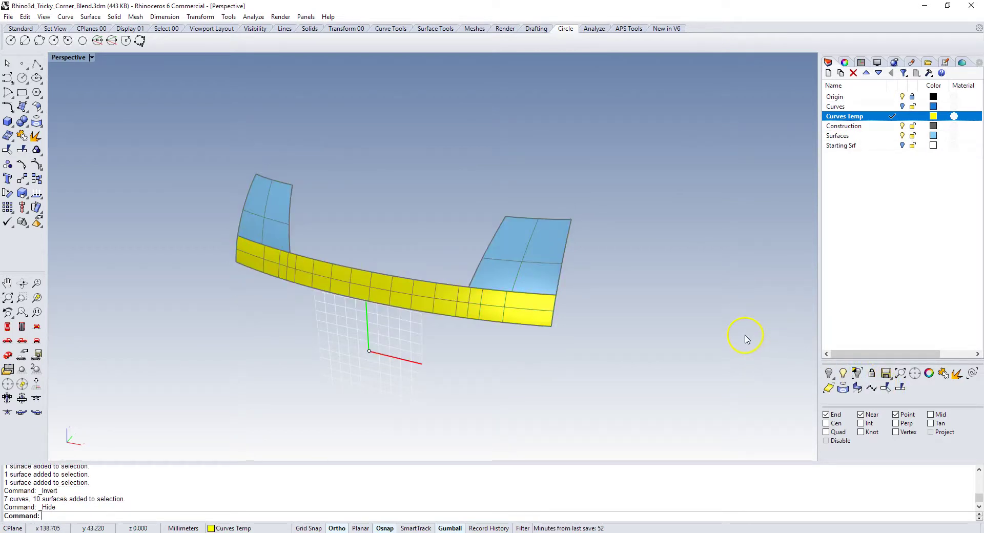
{"action": "left_click", "coordinate": [841, 375]}
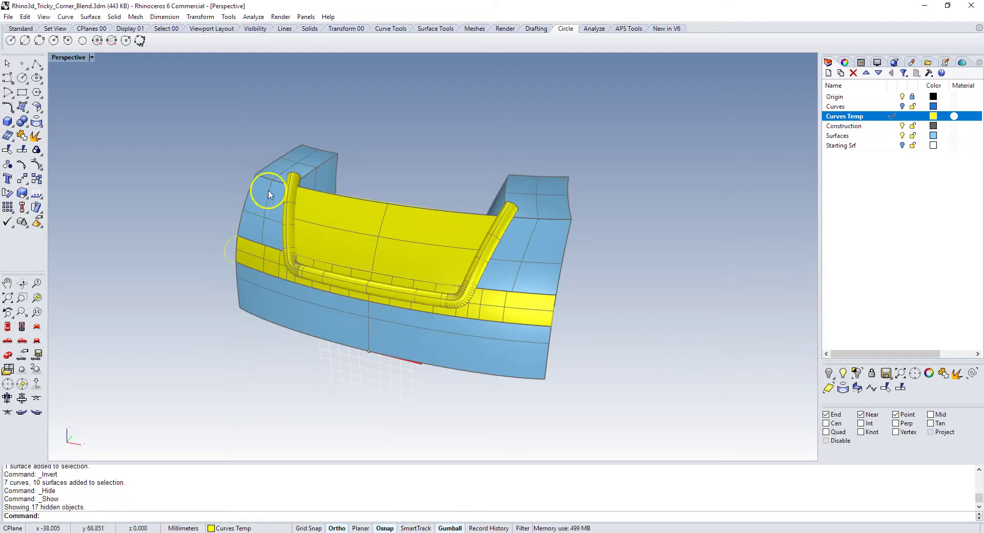
Isolate the pipe together with the two upper front faces and the swept front blend.
{"action": "left_click", "coordinate": [290, 190]}
{"action": "left_click", "coordinate": [262, 220]}
{"action": "left_click", "coordinate": [252, 249]}
{"action": "left_click", "coordinate": [497, 275]}
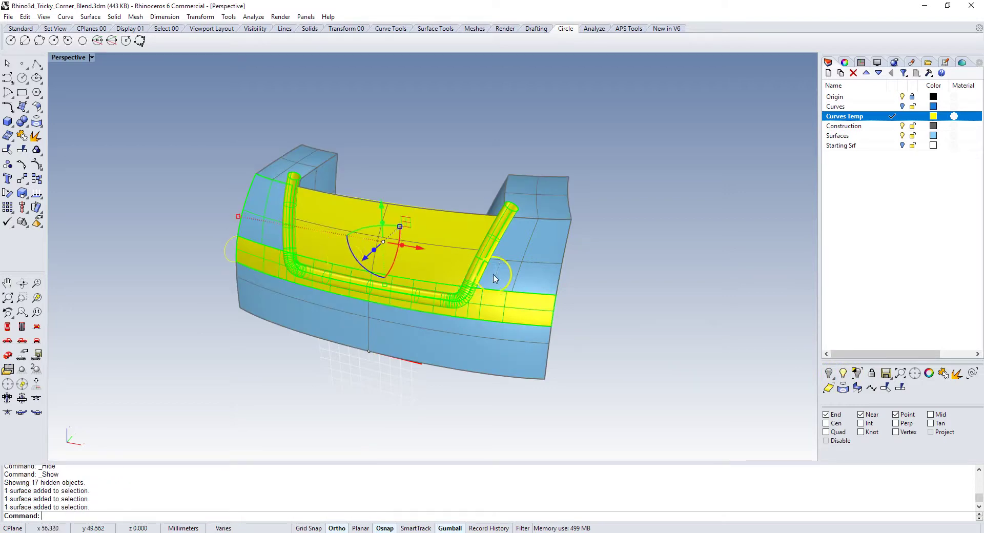
{"action": "left_click", "coordinate": [856, 376]}
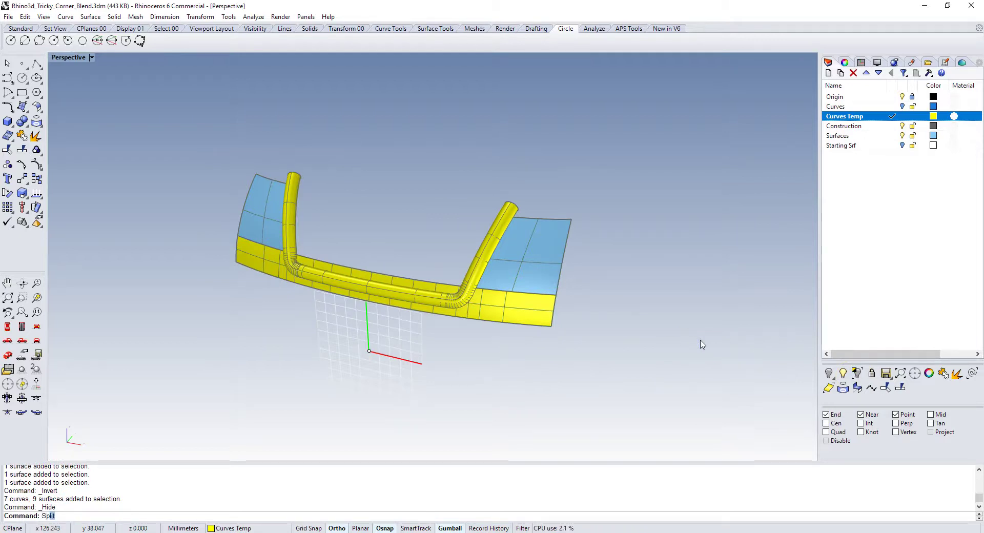
Split the two upper front faces and the swept front blend with the pipe, and delete the pipe.
{"action": "key", "text": "Return"}
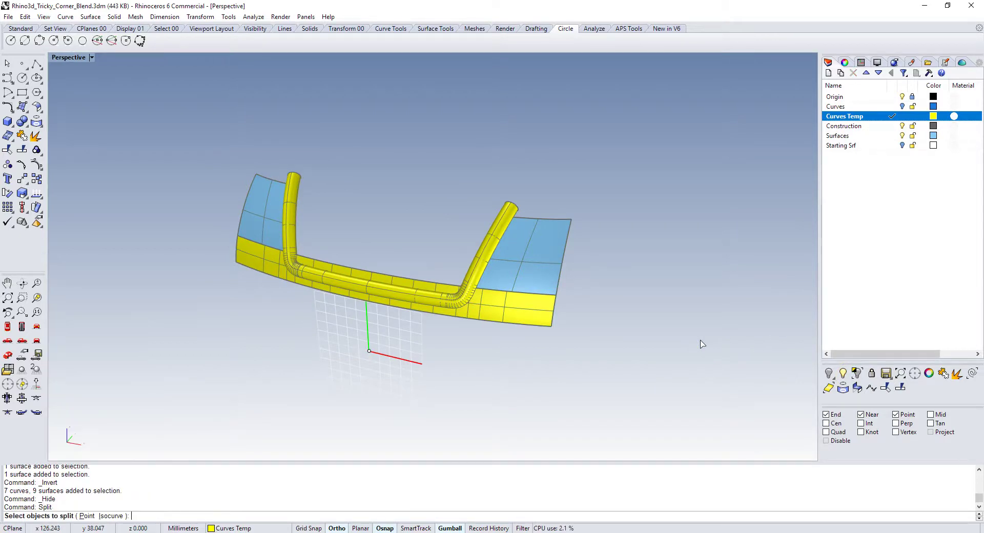
{"action": "left_click", "coordinate": [257, 213]}
{"action": "left_click", "coordinate": [257, 258]}
{"action": "left_click", "coordinate": [495, 281]}
{"action": "key", "text": "Return"}
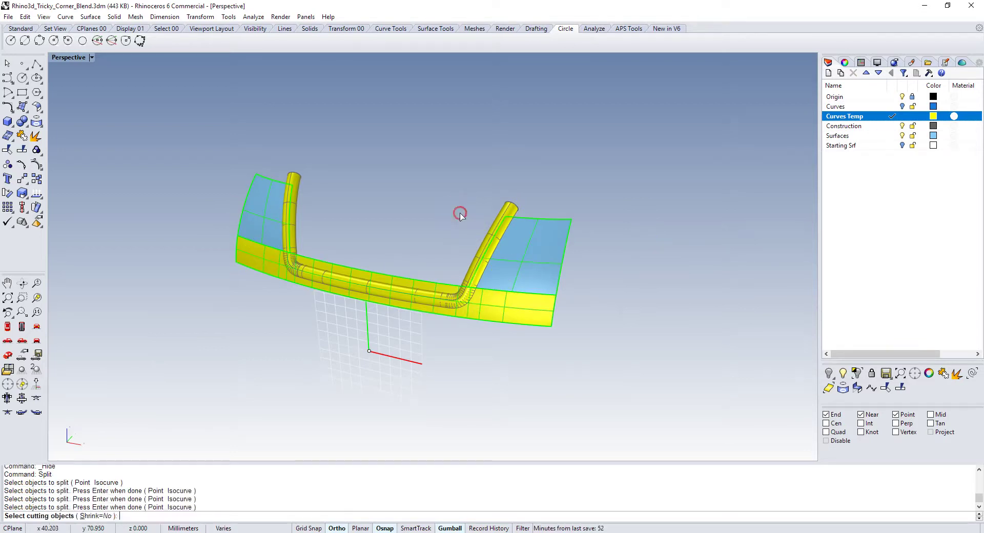
{"action": "left_click", "coordinate": [497, 217]}
{"action": "key", "text": "Return"}
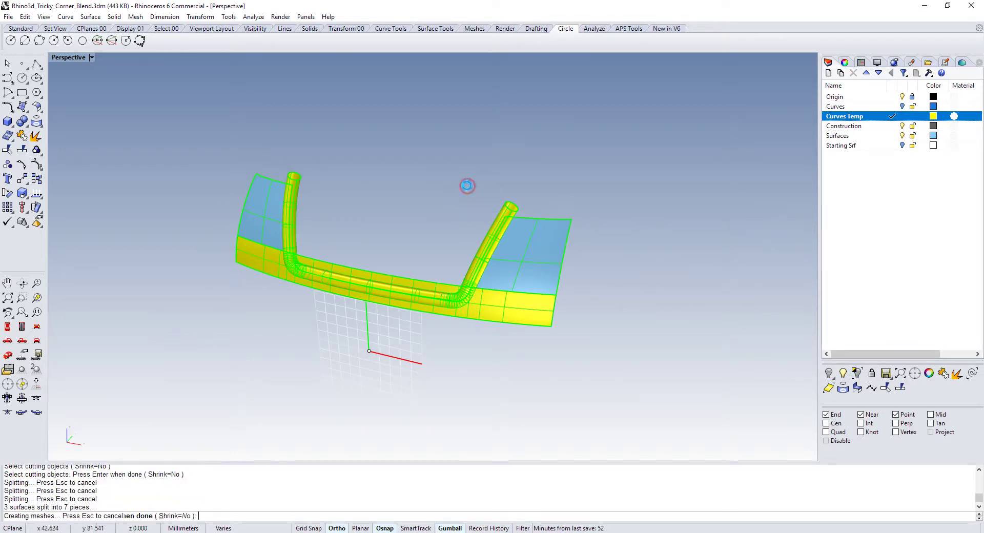
{"action": "left_click", "coordinate": [493, 235]}
{"action": "key", "text": "Delete"}
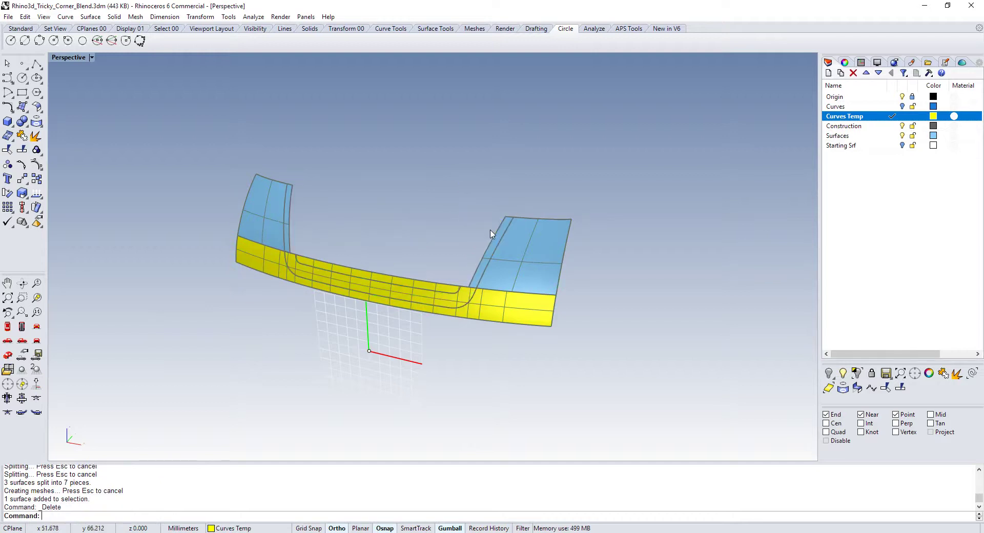
Delete the narrow strips split off the two upper front faces and the swept front blend along the recess opening.
{"action": "left_click", "coordinate": [488, 259]}
{"action": "key", "text": "Delete"}
{"action": "scroll", "coordinate": [457, 285], "scroll_direction": "up", "scroll_amount": 3}
{"action": "left_click", "coordinate": [437, 295]}
{"action": "key", "text": "Delete"}
{"action": "left_click", "coordinate": [432, 306]}
{"action": "key", "text": "Delete"}
{"action": "left_click", "coordinate": [152, 228]}
{"action": "key", "text": "Delete"}
Show all hidden objects and delete the leftover surface in the recess opening.
{"action": "left_click", "coordinate": [846, 373]}
{"action": "left_click", "coordinate": [449, 247]}
{"action": "key", "text": "Delete"}
{"action": "scroll", "coordinate": [454, 253], "scroll_direction": "down", "scroll_amount": 3}
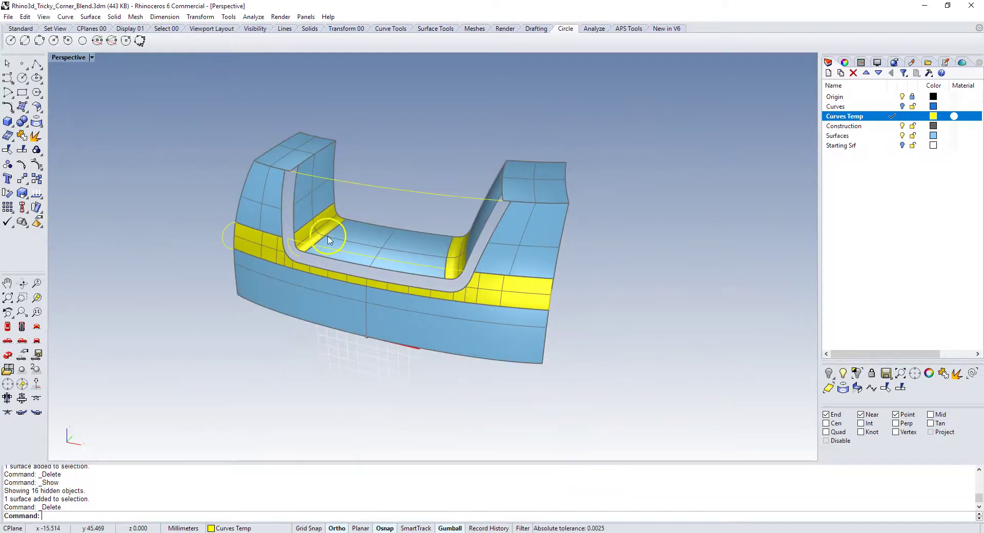
Select all curves and hide them so only the surfaces remain displayed.
{"action": "left_click", "coordinate": [972, 375]}
{"action": "left_click", "coordinate": [823, 377]}
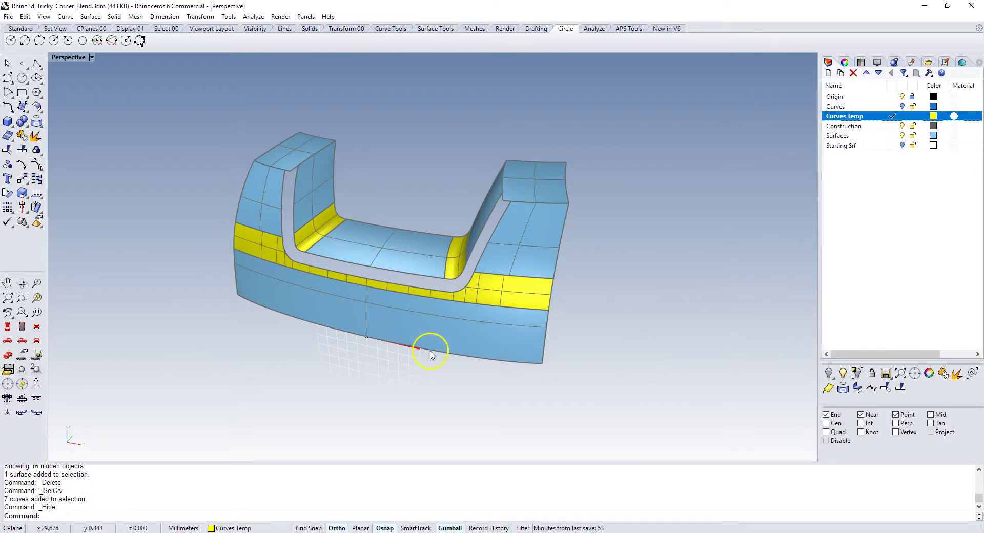
{"action": "right_click_drag", "start_coordinate": [303, 209], "coordinate": [318, 213]}
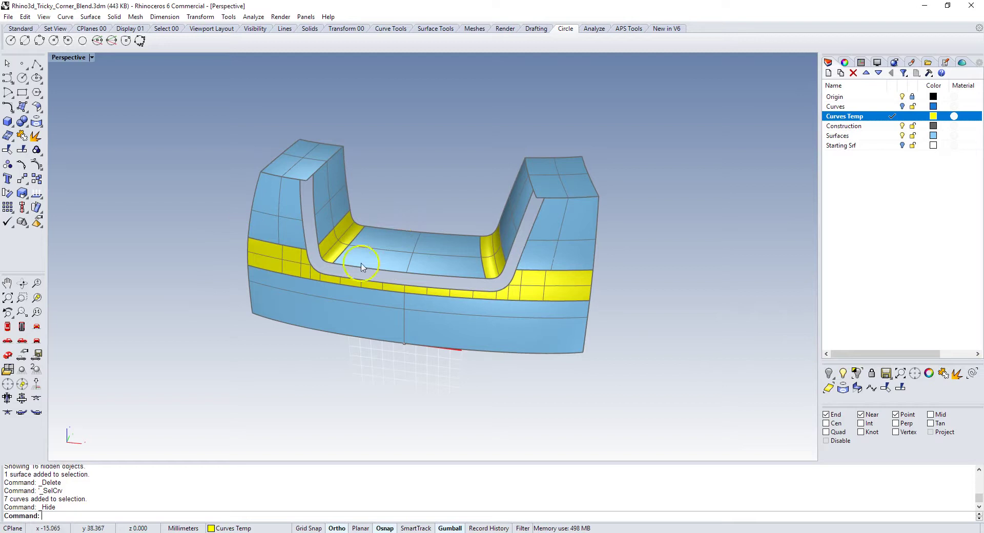
Delete the top surface on the right side of the recess and hide the top surface on the left side.
{"action": "left_click", "coordinate": [545, 190]}
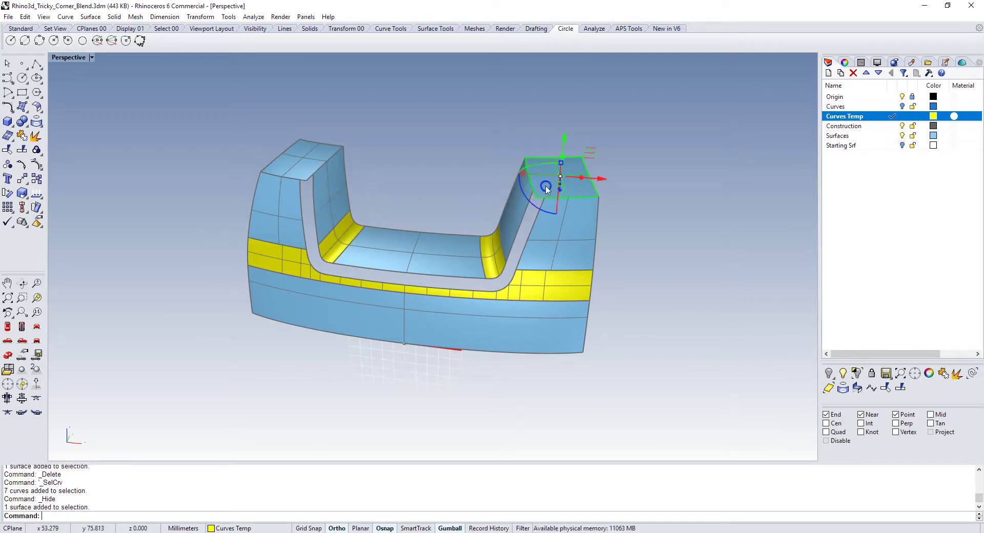
{"action": "key", "text": "Delete"}
{"action": "scroll", "coordinate": [439, 154], "scroll_direction": "up", "scroll_amount": 4}
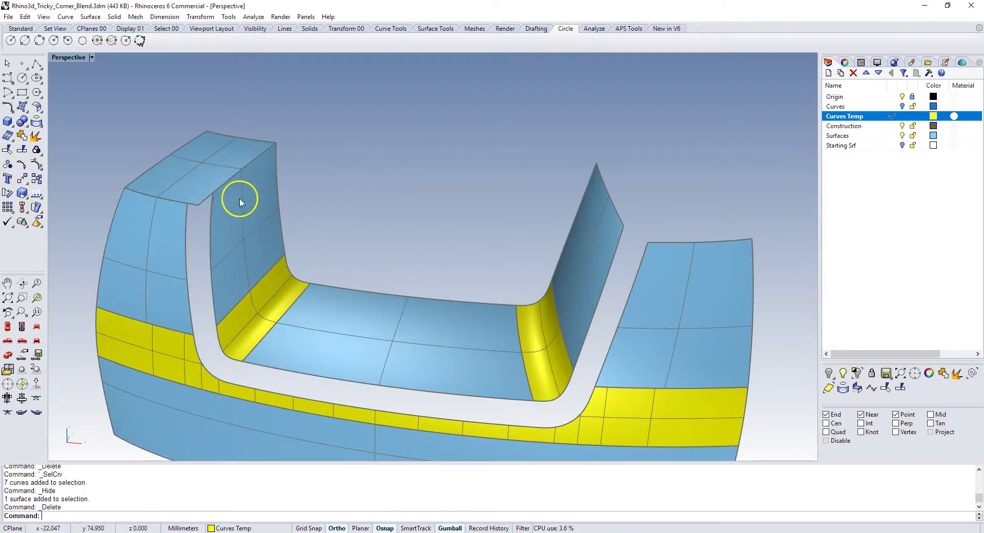
{"action": "left_click", "coordinate": [185, 161]}
{"action": "left_click", "coordinate": [831, 377]}
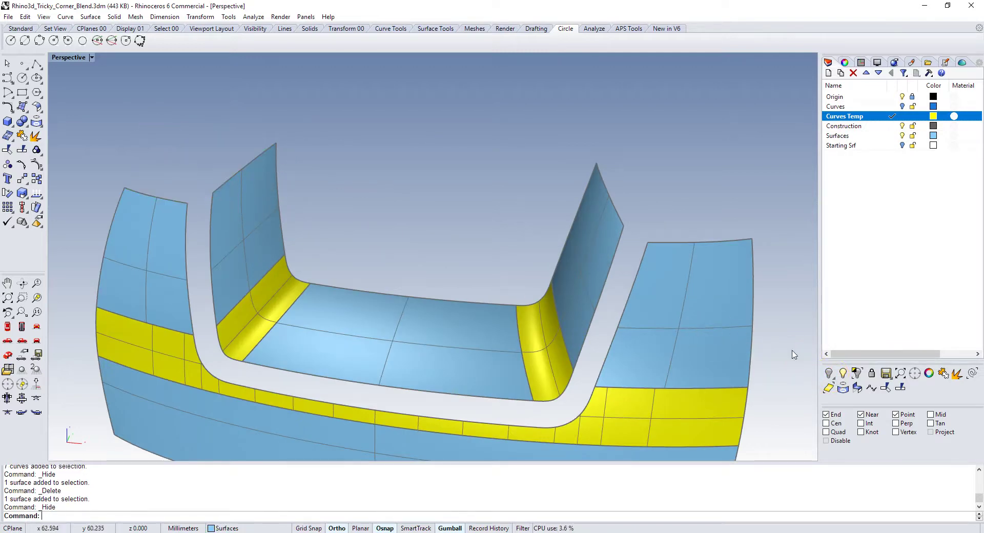
Create a blend curve across the left gap between the top edges of the upper front face and the recess side wall.
{"action": "right_click_drag", "start_coordinate": [281, 157], "coordinate": [417, 187], "text": "shift"}
{"action": "scroll", "coordinate": [390, 253], "scroll_direction": "up", "scroll_amount": 3}
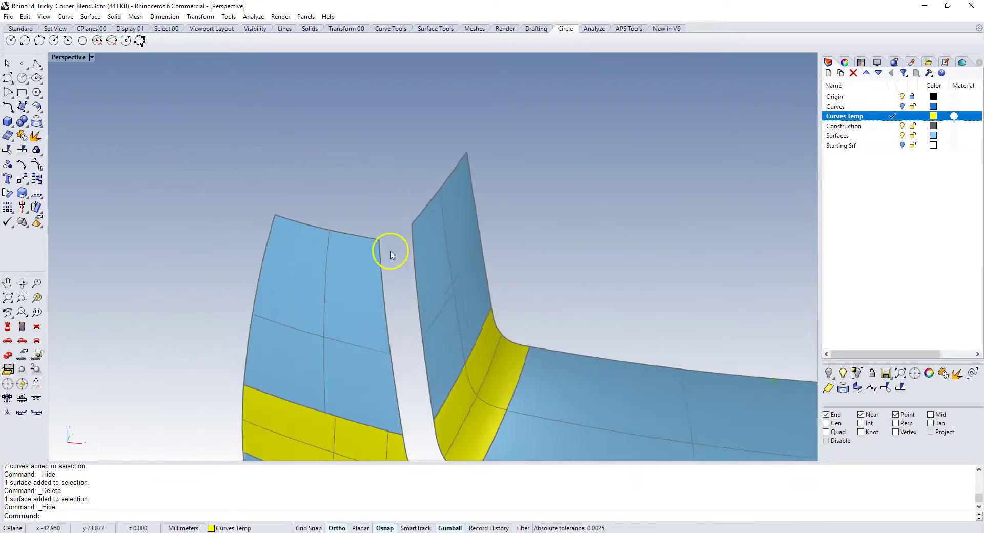
{"action": "right_click_drag", "start_coordinate": [391, 253], "coordinate": [366, 239]}
{"action": "middle_click", "coordinate": [435, 462]}
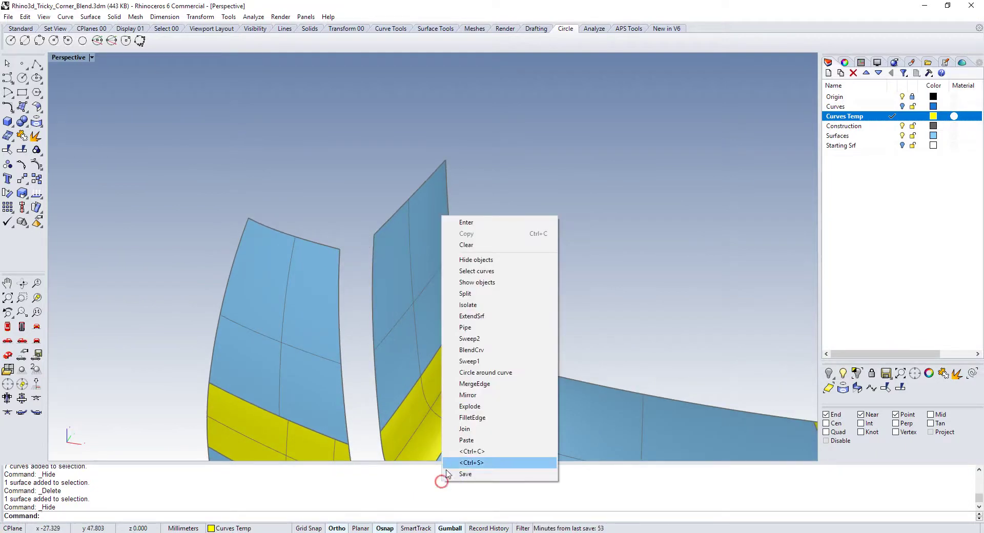
{"action": "left_click", "coordinate": [474, 365]}
{"action": "left_click", "coordinate": [333, 251]}
{"action": "left_click", "coordinate": [377, 232]}
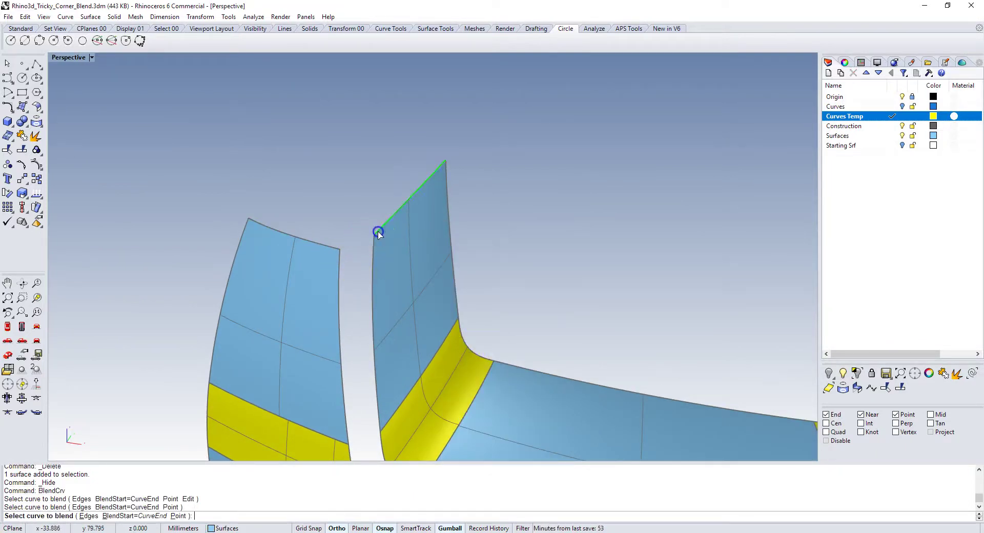
{"action": "left_click", "coordinate": [706, 235]}
Create a curvature-continuous blend curve across the left gap between the lower edges of the upper front face and recess side wall.
{"action": "right_click", "coordinate": [323, 149]}
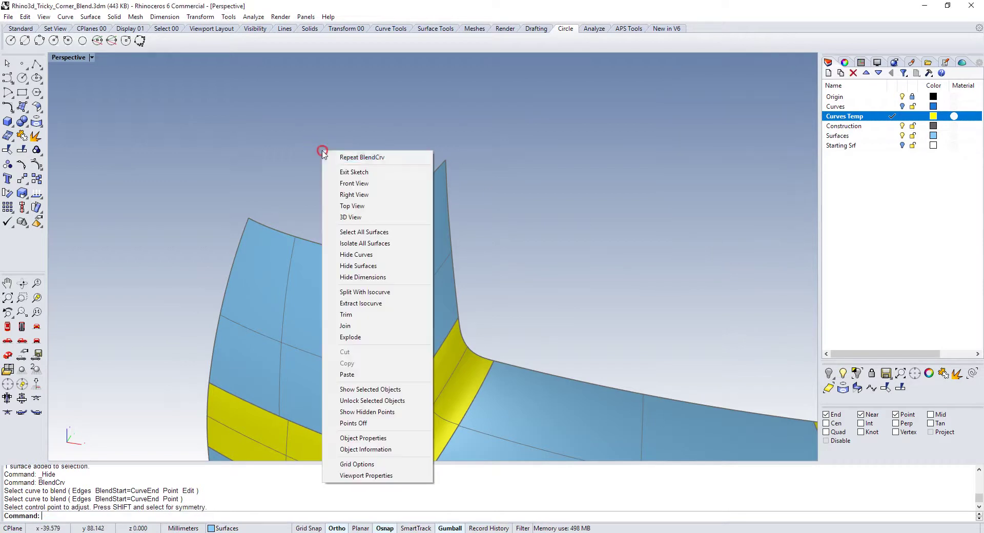
{"action": "left_click", "coordinate": [333, 158]}
{"action": "scroll", "coordinate": [325, 158], "scroll_direction": "down", "scroll_amount": 5}
{"action": "scroll", "coordinate": [329, 301], "scroll_direction": "up", "scroll_amount": 4}
{"action": "left_click", "coordinate": [330, 301]}
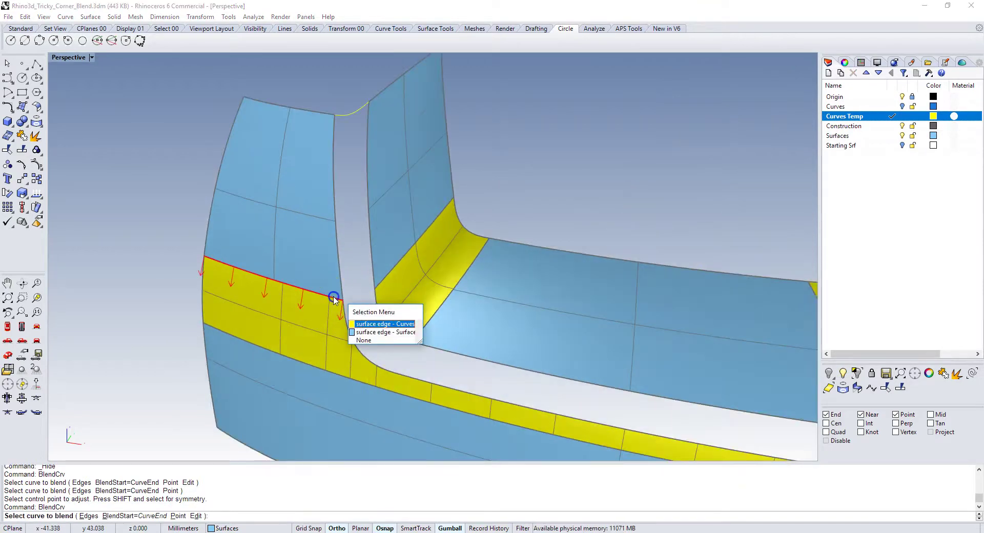
{"action": "left_click", "coordinate": [379, 335]}
{"action": "left_click", "coordinate": [384, 283]}
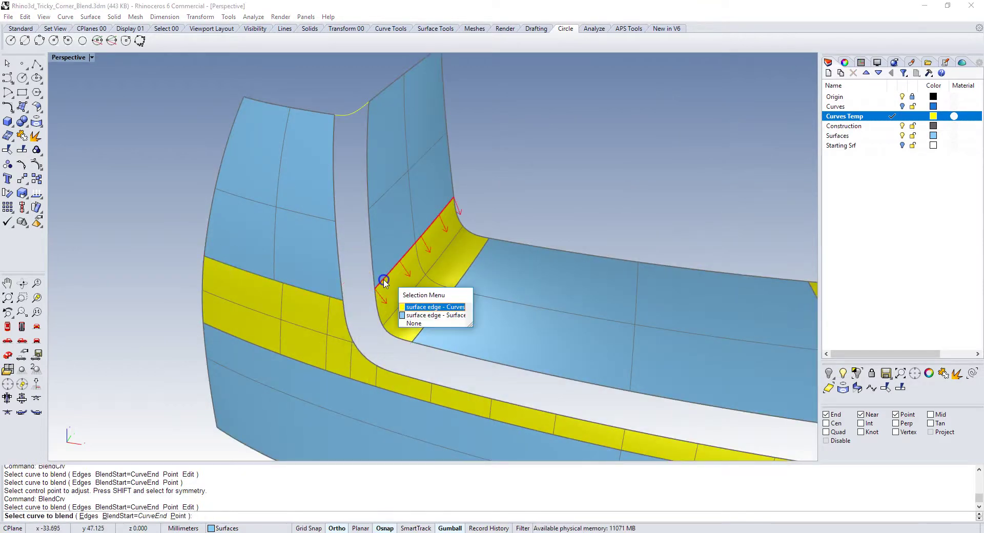
{"action": "left_click", "coordinate": [408, 314]}
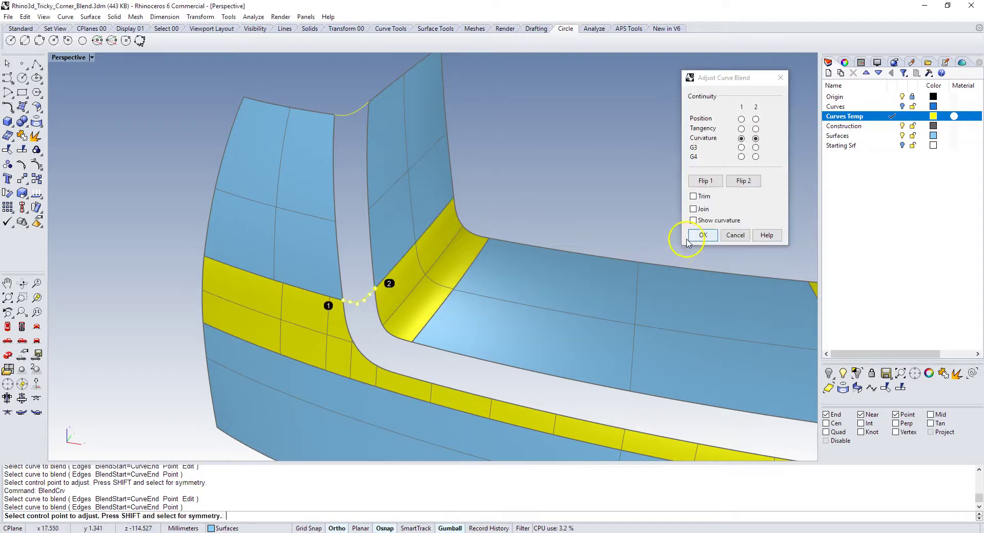
{"action": "left_click", "coordinate": [703, 235]}
Switch to the front view and move the swept front blend to the Surfaces layer.
{"action": "scroll", "coordinate": [487, 230], "scroll_direction": "down", "scroll_amount": 3}
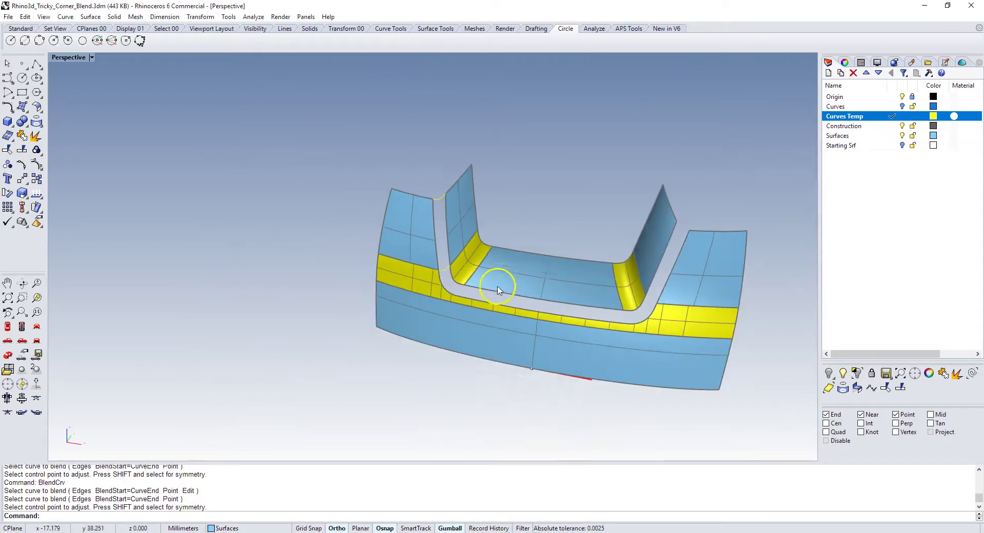
{"action": "scroll", "coordinate": [522, 285], "scroll_direction": "up", "scroll_amount": 3}
{"action": "scroll", "coordinate": [506, 218], "scroll_direction": "down", "scroll_amount": 4}
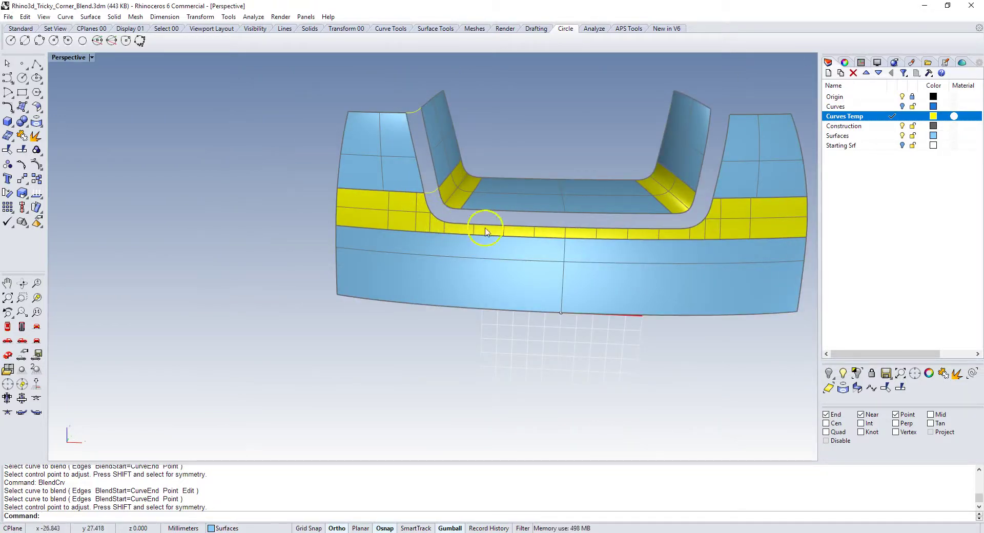
{"action": "scroll", "coordinate": [459, 215], "scroll_direction": "up", "scroll_amount": 4}
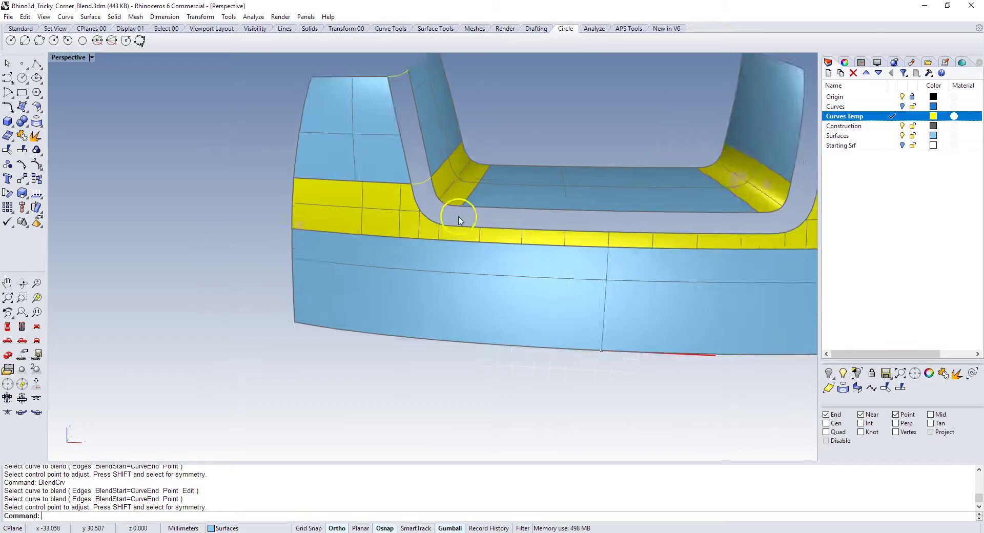
{"action": "scroll", "coordinate": [466, 245], "scroll_direction": "down", "scroll_amount": 2}
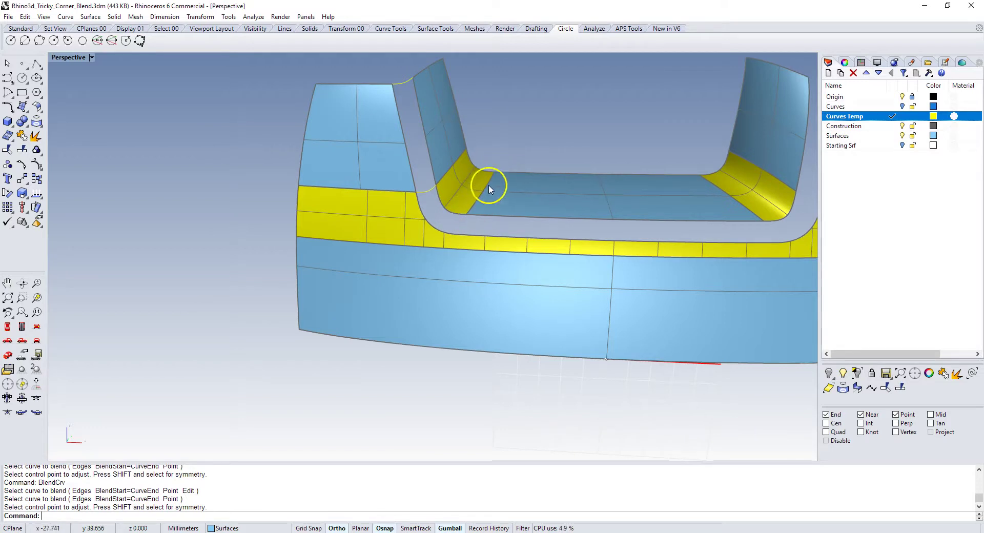
{"action": "right_click", "coordinate": [525, 149]}
{"action": "left_click", "coordinate": [545, 179]}
{"action": "right_click_drag", "start_coordinate": [537, 162], "coordinate": [514, 246]}
{"action": "scroll", "coordinate": [463, 213], "scroll_direction": "up", "scroll_amount": 6}
{"action": "right_click_drag", "start_coordinate": [485, 205], "coordinate": [511, 180]}
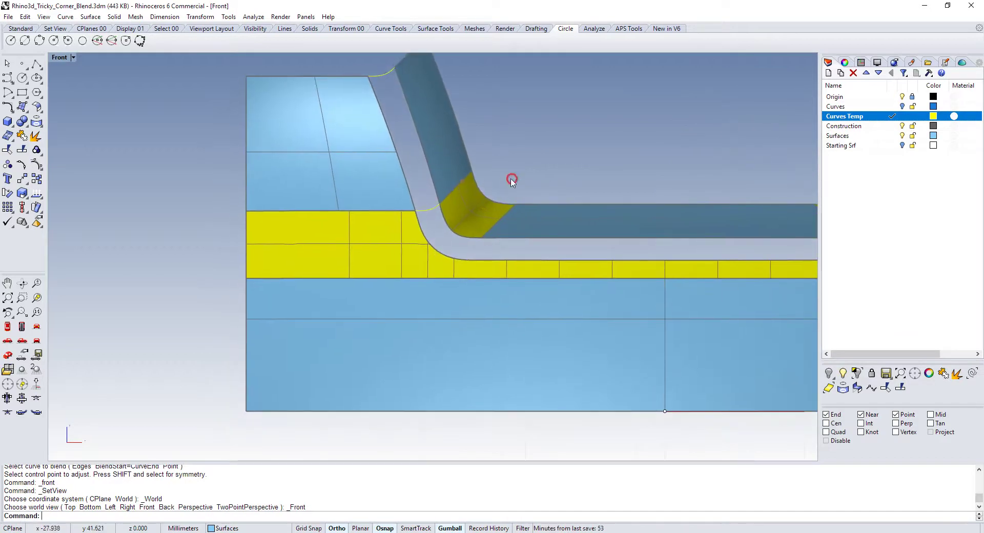
{"action": "left_click", "coordinate": [369, 248]}
{"action": "right_click", "coordinate": [839, 136]}
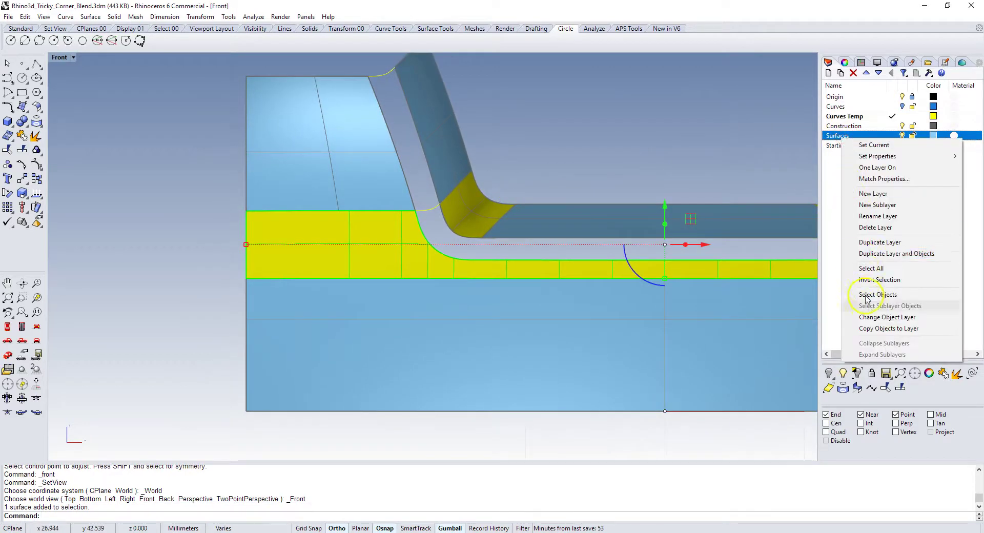
{"action": "left_click", "coordinate": [840, 305]}
{"action": "left_click", "coordinate": [571, 154]}
Draw a line tangent to the left recess corner fillet's floor-side edge, starting at its front end and extending diagonally past the front surfaces.
{"action": "scroll", "coordinate": [509, 207], "scroll_direction": "up", "scroll_amount": 2}
{"action": "scroll", "coordinate": [468, 246], "scroll_direction": "up", "scroll_amount": 1}
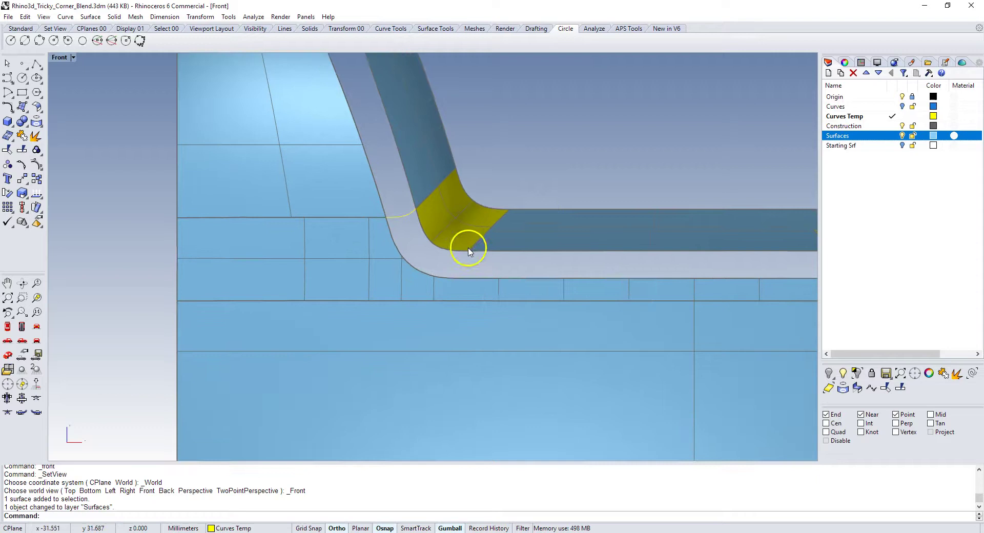
{"action": "left_click", "coordinate": [36, 64]}
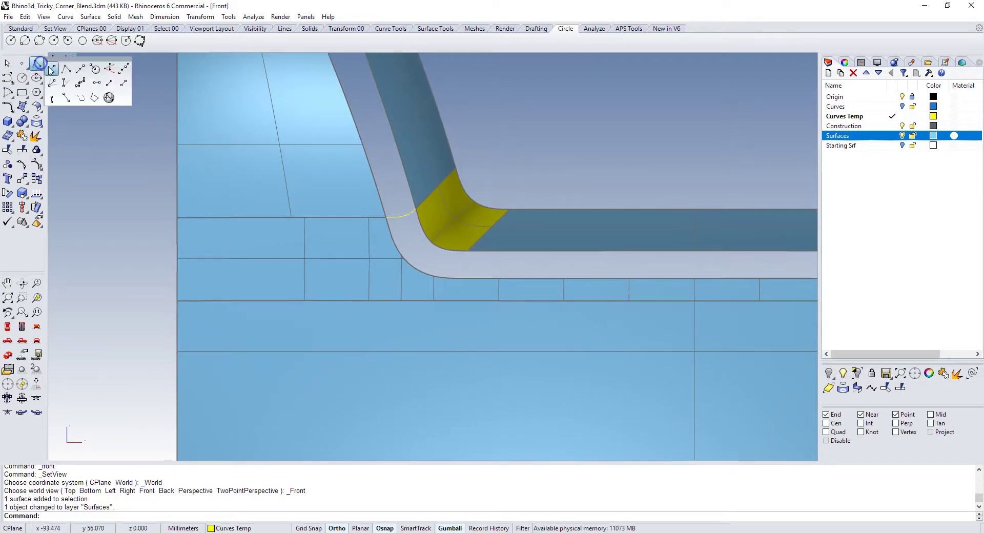
{"action": "left_click_drag", "start_coordinate": [96, 59], "coordinate": [101, 94]}
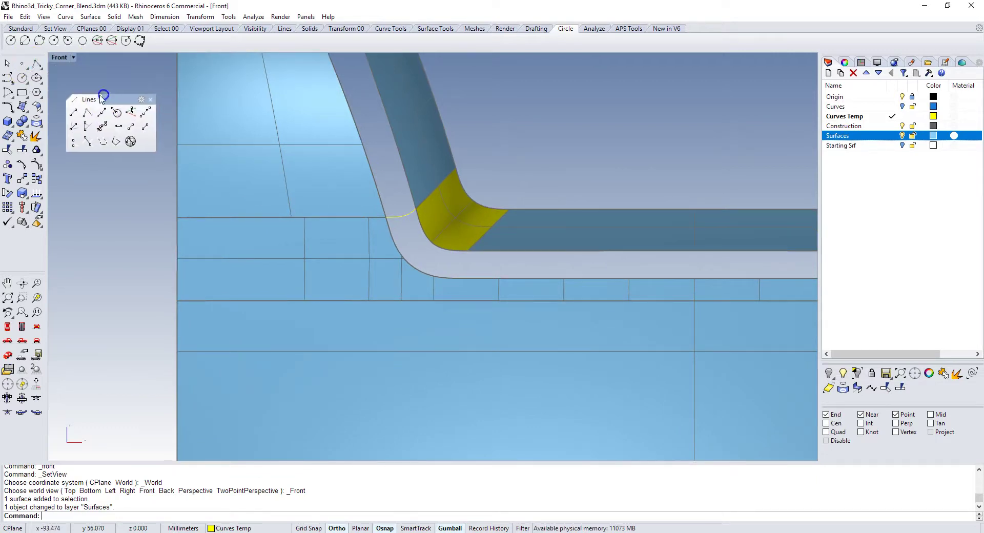
{"action": "left_click", "coordinate": [73, 143]}
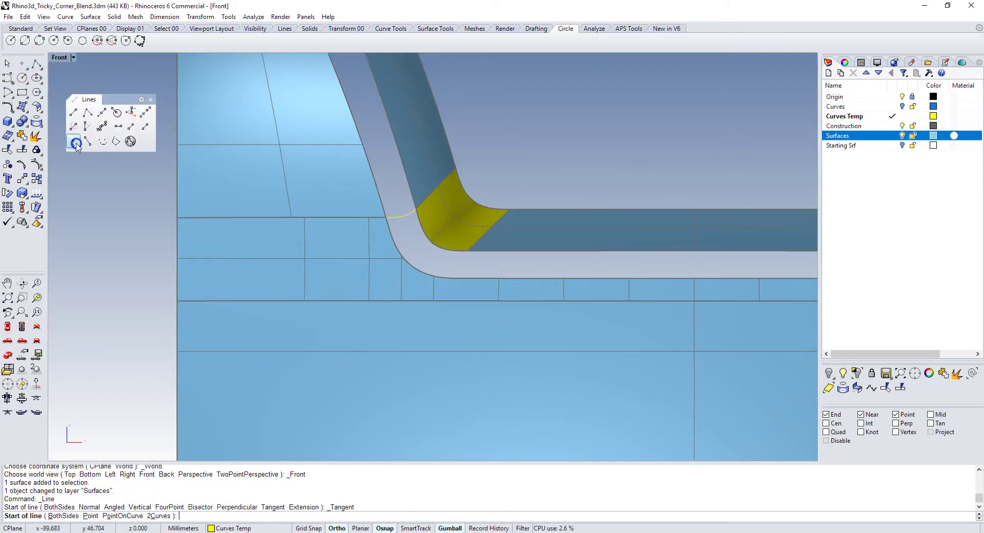
{"action": "left_click", "coordinate": [121, 517]}
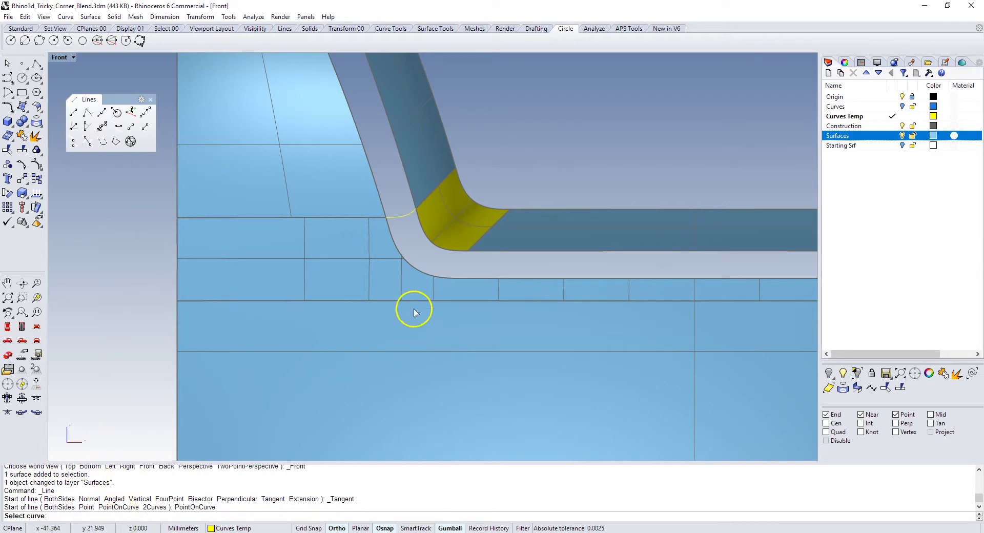
{"action": "left_click", "coordinate": [497, 227]}
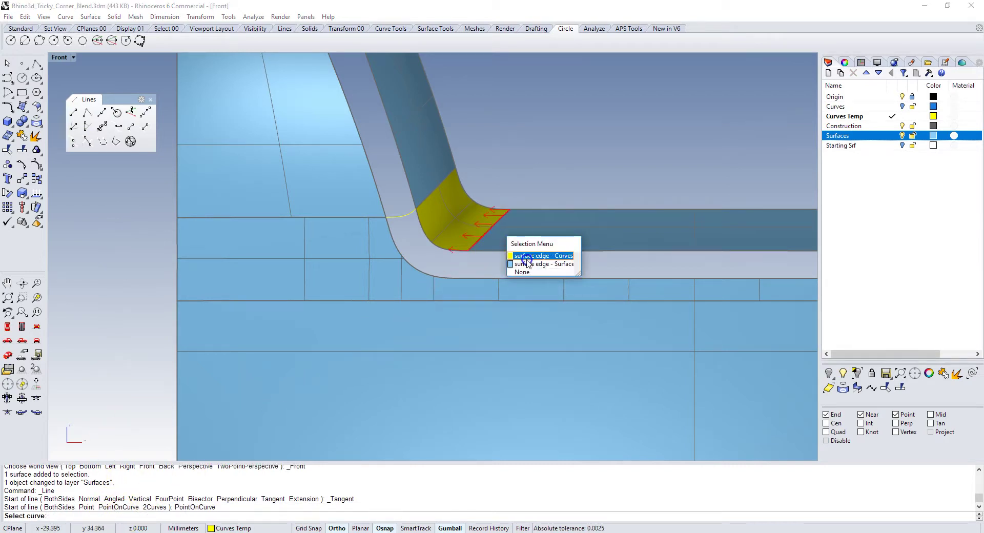
{"action": "left_click", "coordinate": [526, 265]}
{"action": "left_click", "coordinate": [467, 250]}
{"action": "scroll", "coordinate": [466, 249], "scroll_direction": "down", "scroll_amount": 5}
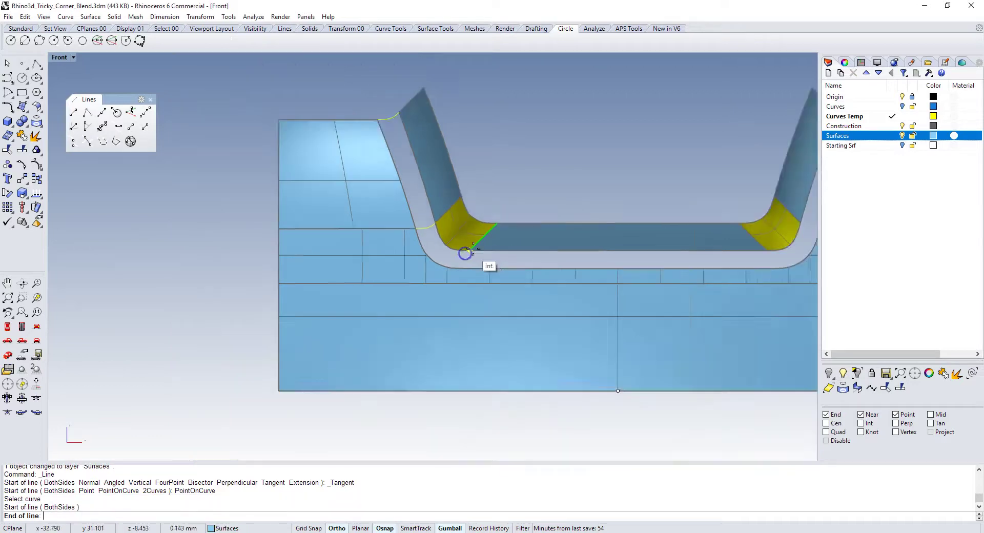
{"action": "left_click", "coordinate": [347, 373]}
{"action": "scroll", "coordinate": [454, 265], "scroll_direction": "up", "scroll_amount": 4}
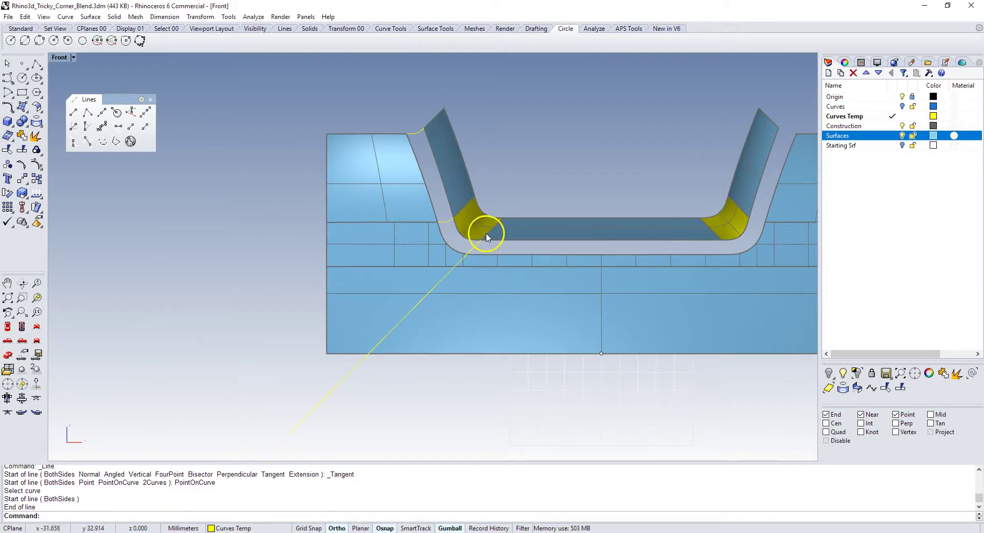
Project the tangent line onto the swept front blend along the construction plane's Z direction, and delete the original line.
{"action": "left_click", "coordinate": [840, 388]}
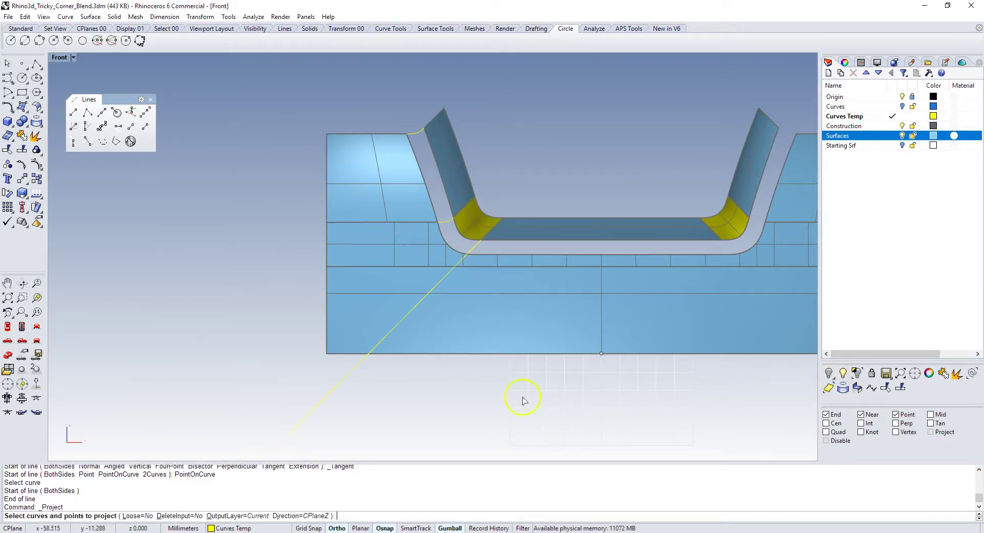
{"action": "left_click", "coordinate": [320, 407]}
{"action": "right_click", "coordinate": [419, 408]}
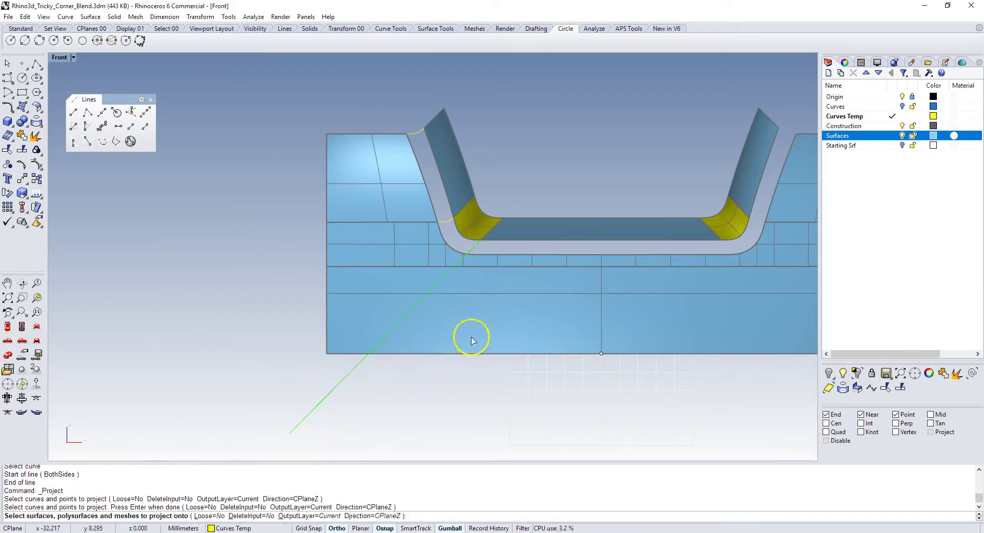
{"action": "left_click", "coordinate": [428, 248]}
{"action": "right_click", "coordinate": [439, 405]}
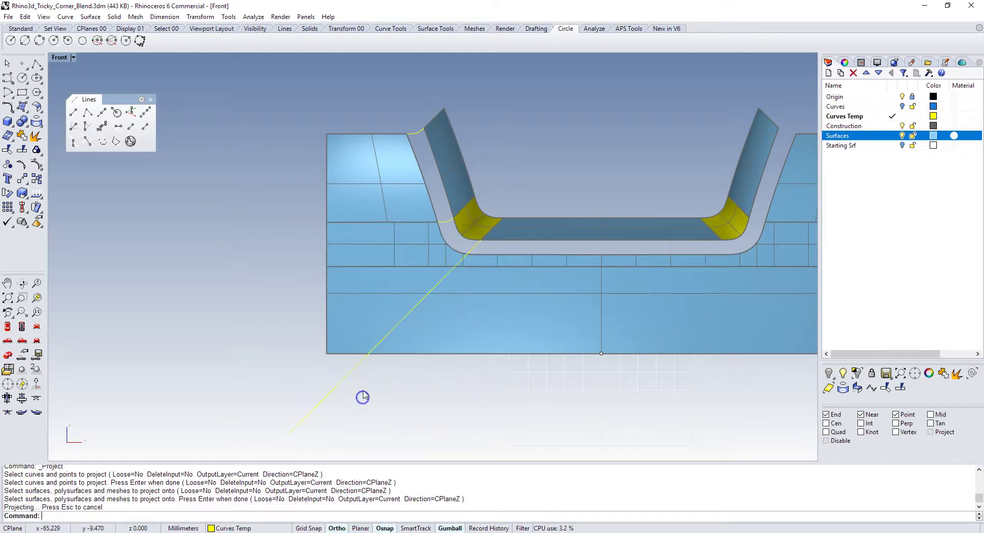
{"action": "left_click", "coordinate": [342, 373]}
{"action": "key", "text": "Delete"}
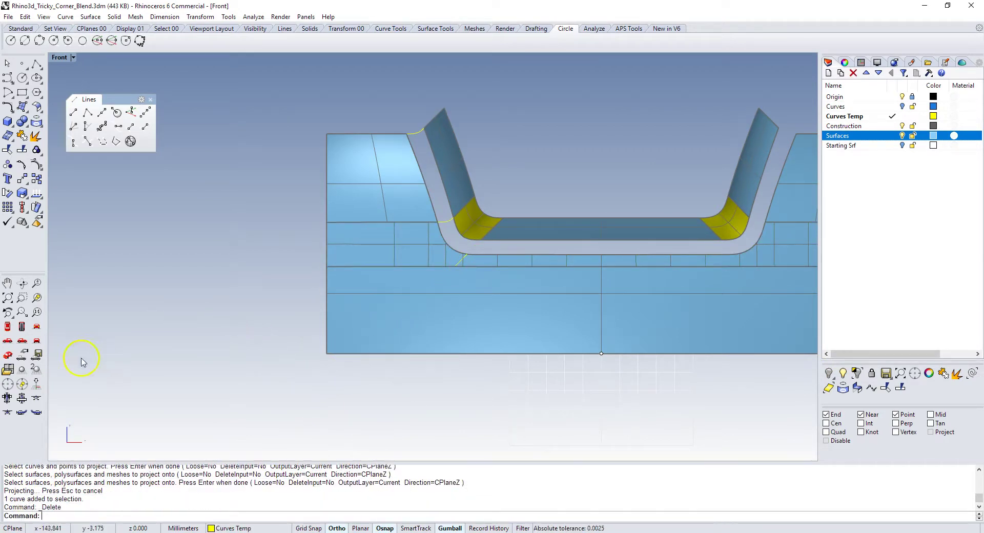
Switch back to the Perspective view.
{"action": "left_click", "coordinate": [17, 358]}
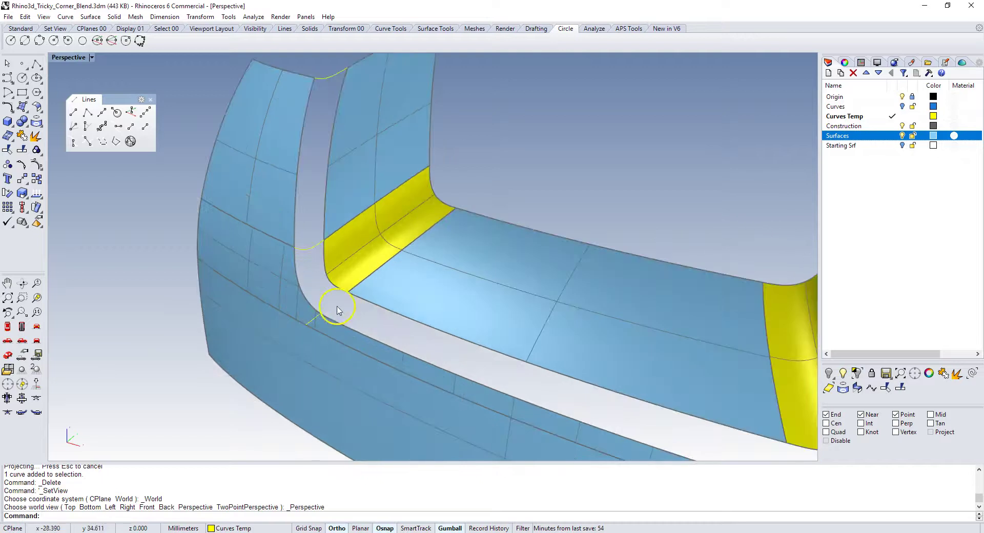
{"action": "left_click", "coordinate": [358, 303]}
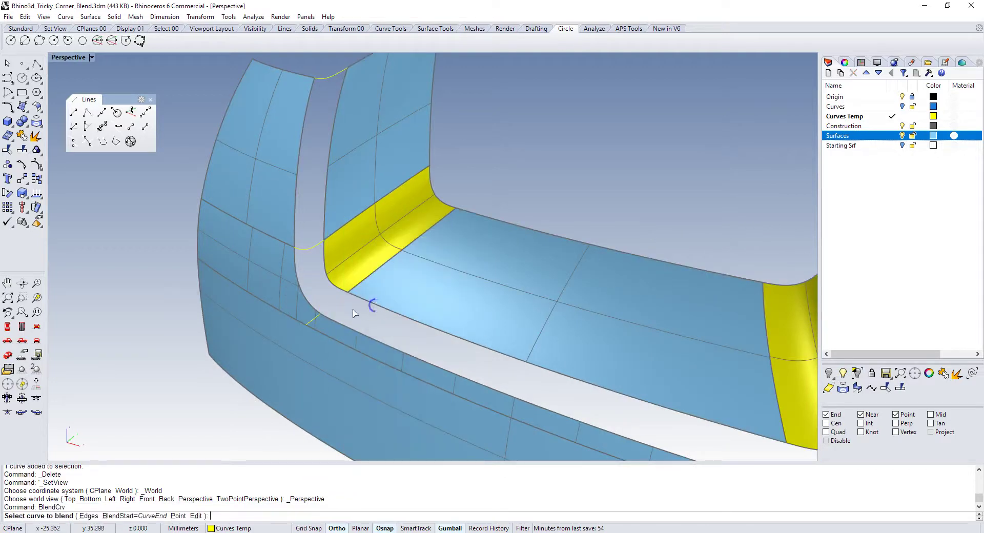
{"action": "scroll", "coordinate": [366, 305], "scroll_direction": "up", "scroll_amount": 2}
{"action": "scroll", "coordinate": [366, 306], "scroll_direction": "up", "scroll_amount": 1}
{"action": "left_click", "coordinate": [432, 299]}
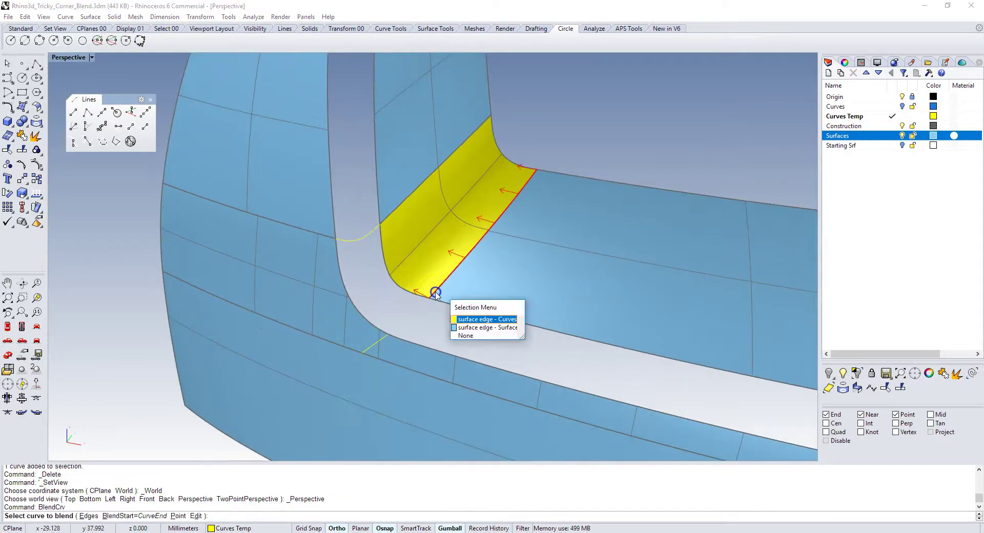
{"action": "left_click", "coordinate": [463, 331]}
{"action": "left_click", "coordinate": [381, 340]}
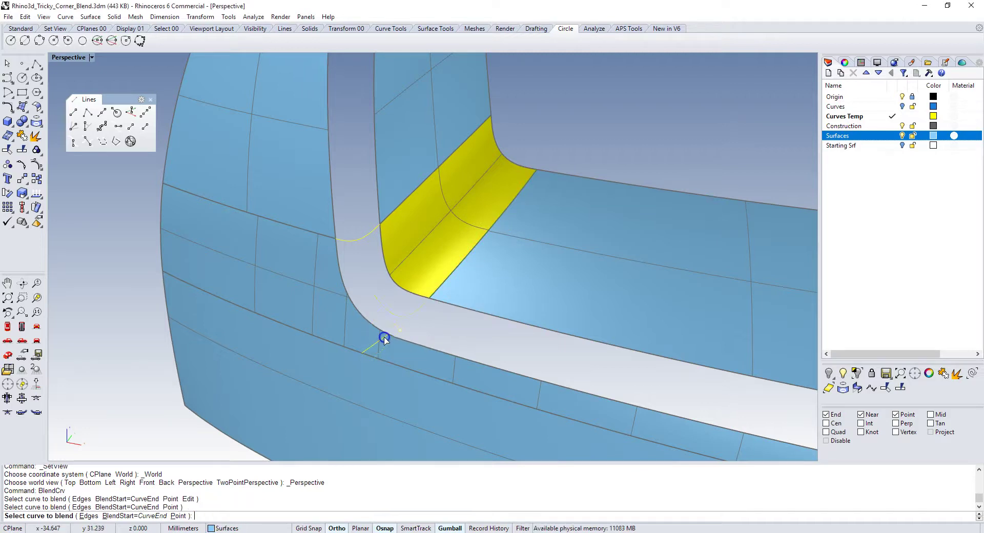
{"action": "left_click", "coordinate": [384, 330]}
{"action": "right_click", "coordinate": [383, 303]}
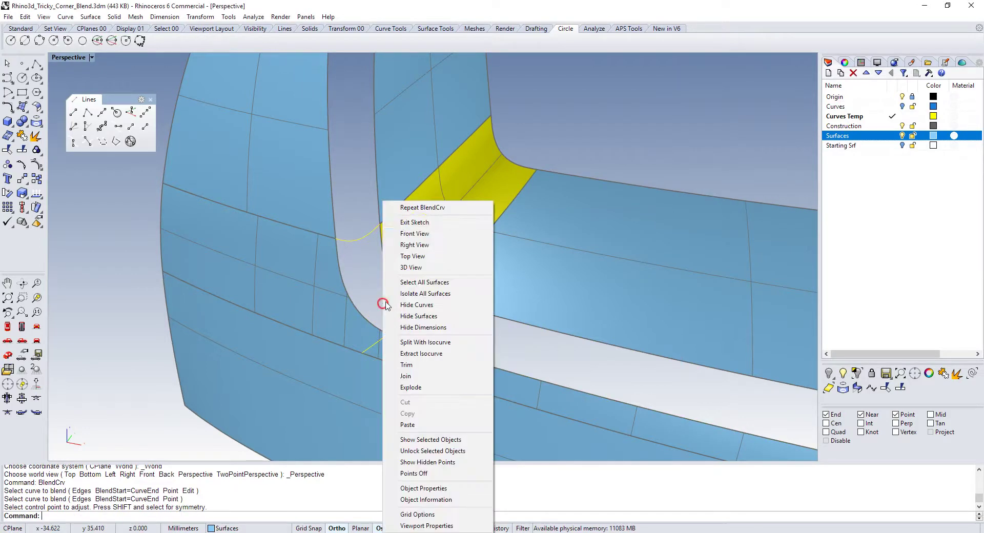
Create a curvature-continuous blend curve from the floor-side edge of the left corner fillet to the projected line on the front blend.
{"action": "left_click", "coordinate": [419, 208]}
{"action": "left_click", "coordinate": [434, 296]}
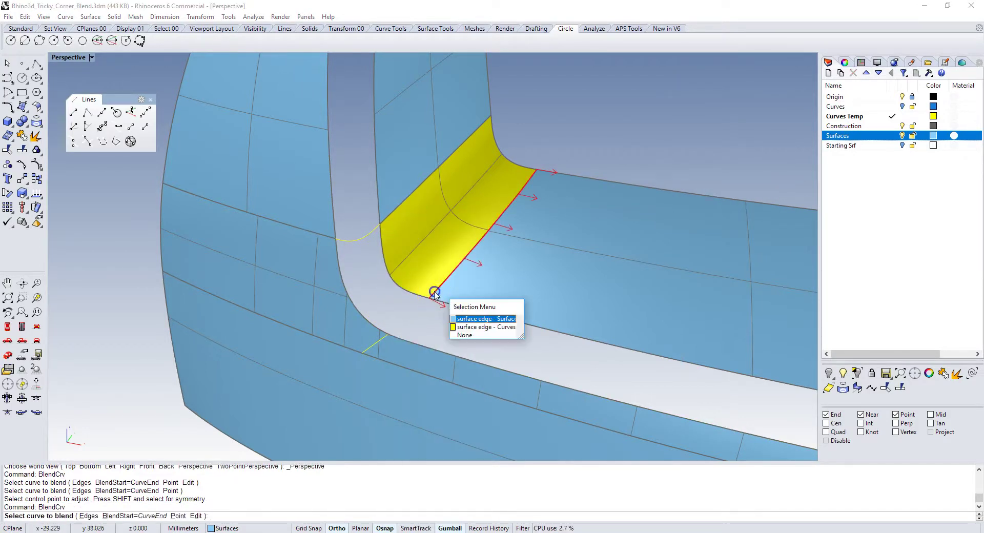
{"action": "left_click", "coordinate": [468, 319]}
{"action": "scroll", "coordinate": [393, 351], "scroll_direction": "up", "scroll_amount": 5}
{"action": "left_click", "coordinate": [365, 309]}
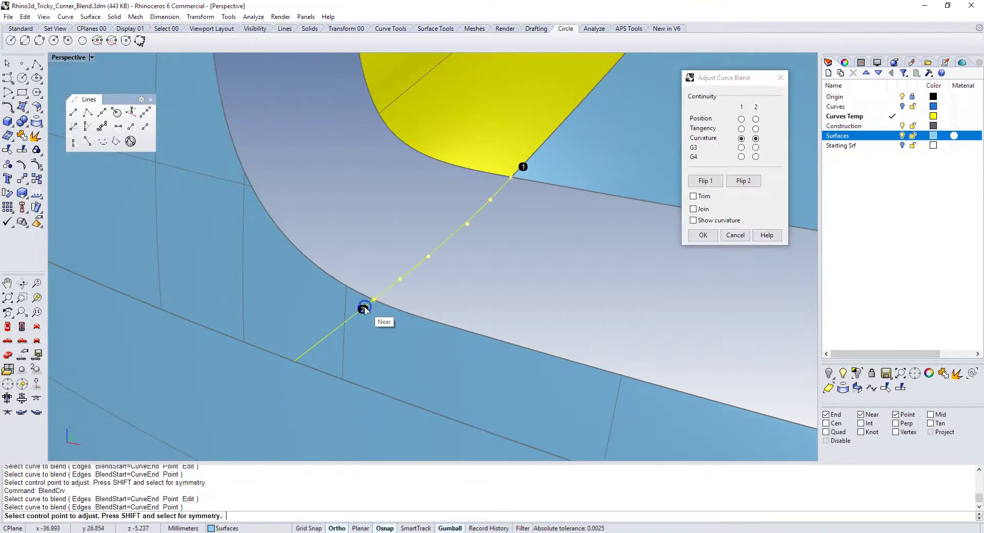
{"action": "left_click", "coordinate": [702, 236]}
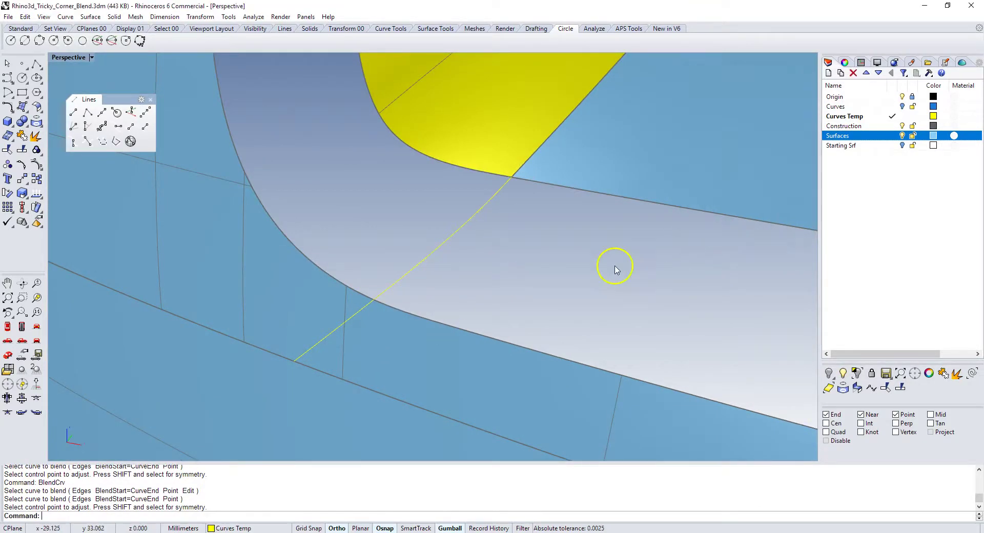
Sweep a two-rail surface along the upper front face and recess side wall edges through both blend curves, with curvature continuity on both rails.
{"action": "scroll", "coordinate": [615, 266], "scroll_direction": "down", "scroll_amount": 5}
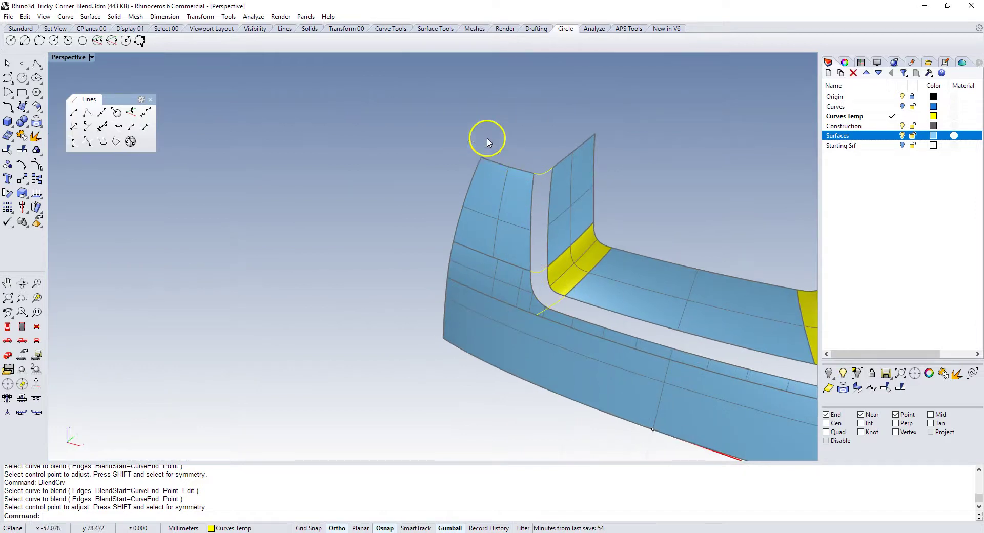
{"action": "right_click_drag", "start_coordinate": [461, 281], "coordinate": [504, 284]}
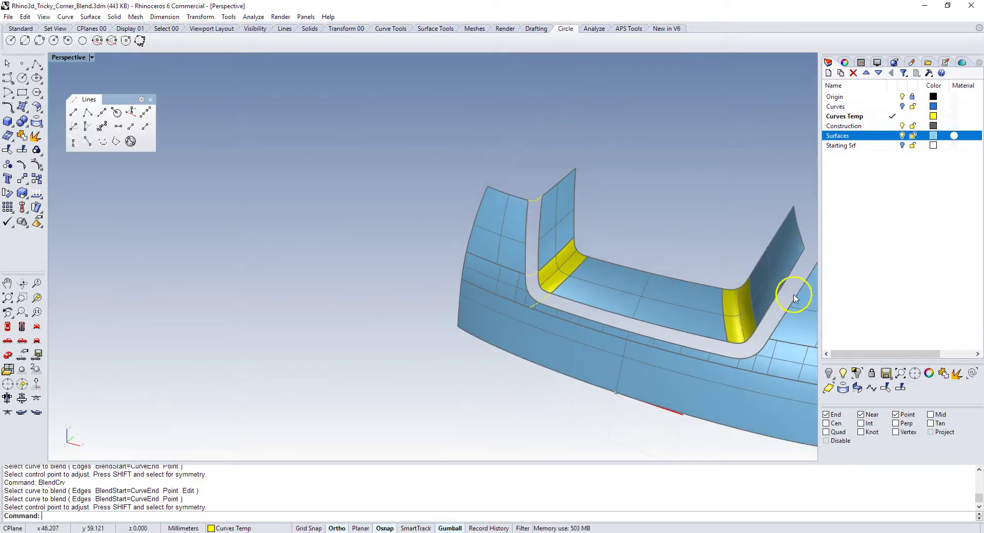
{"action": "right_click_drag", "start_coordinate": [794, 298], "coordinate": [677, 330]}
{"action": "scroll", "coordinate": [637, 241], "scroll_direction": "up", "scroll_amount": 3}
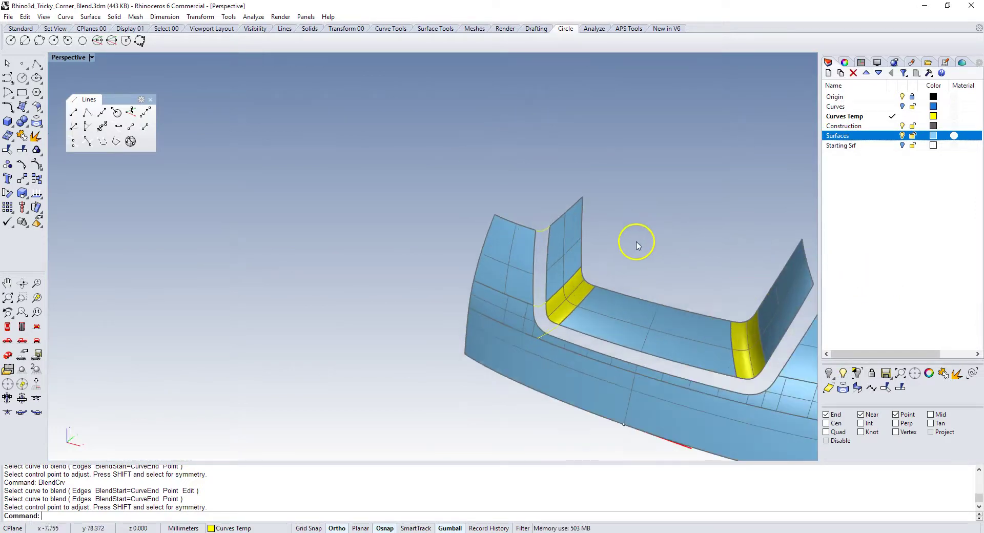
{"action": "right_click_drag", "start_coordinate": [611, 248], "coordinate": [574, 246]}
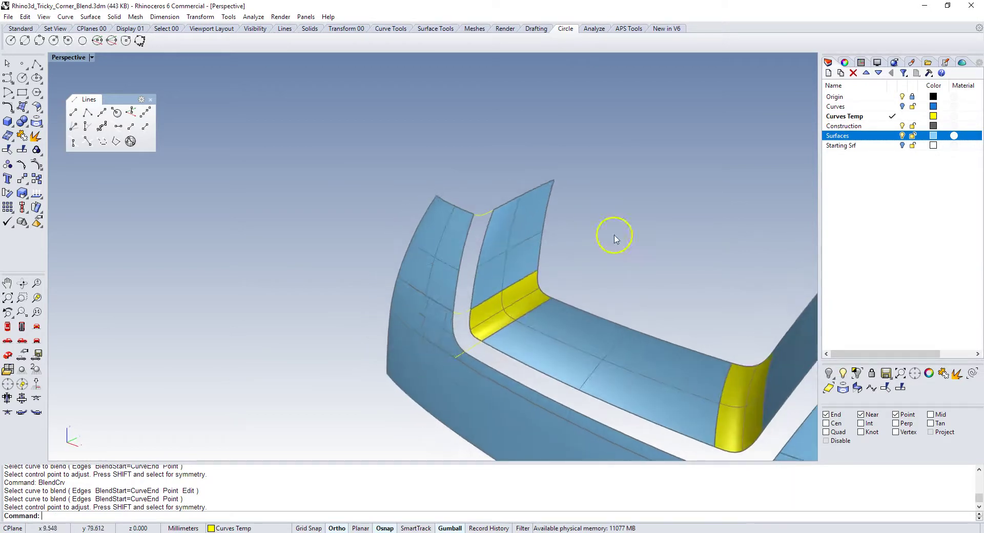
{"action": "right_click", "coordinate": [447, 483]}
{"action": "left_click", "coordinate": [487, 396]}
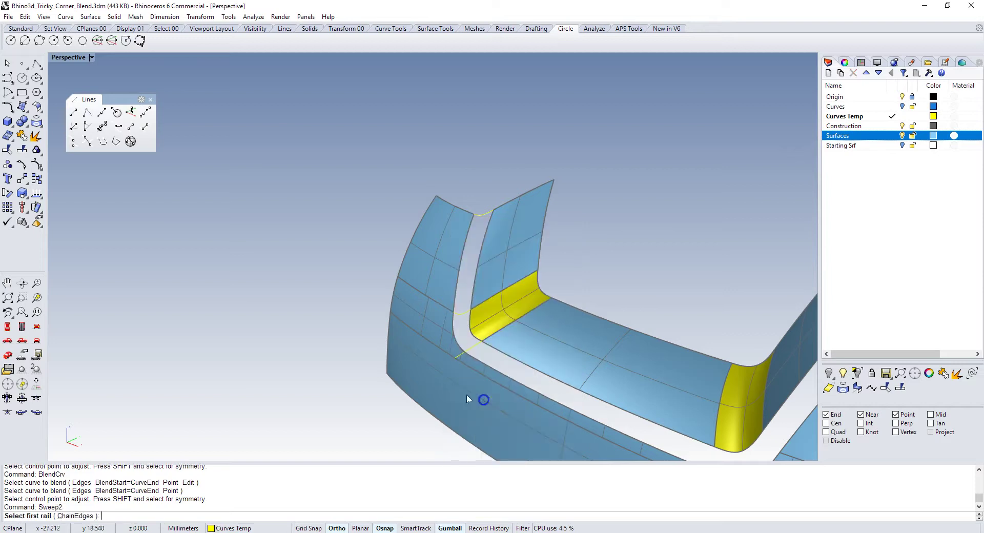
{"action": "scroll", "coordinate": [481, 202], "scroll_direction": "up", "scroll_amount": 2}
{"action": "left_click", "coordinate": [465, 233]}
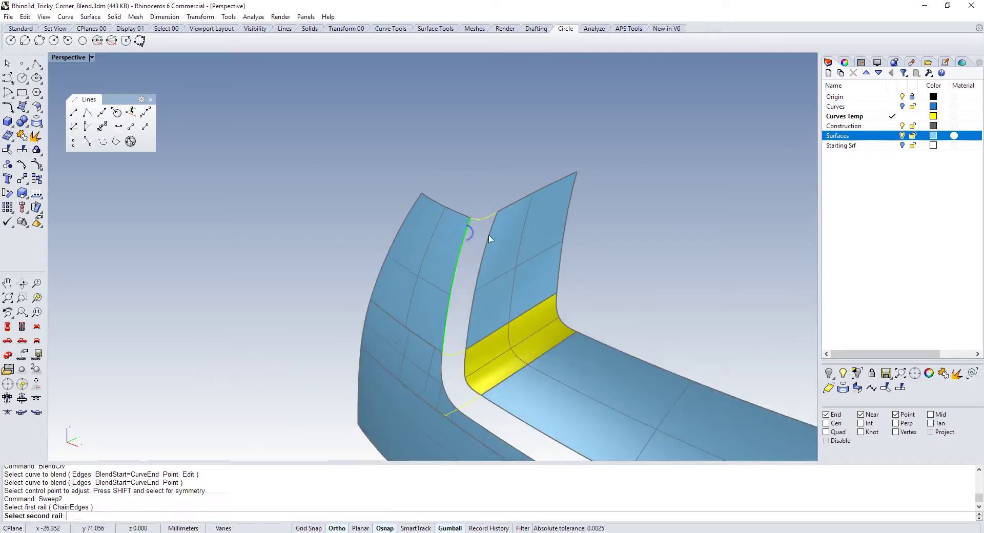
{"action": "left_click", "coordinate": [488, 235]}
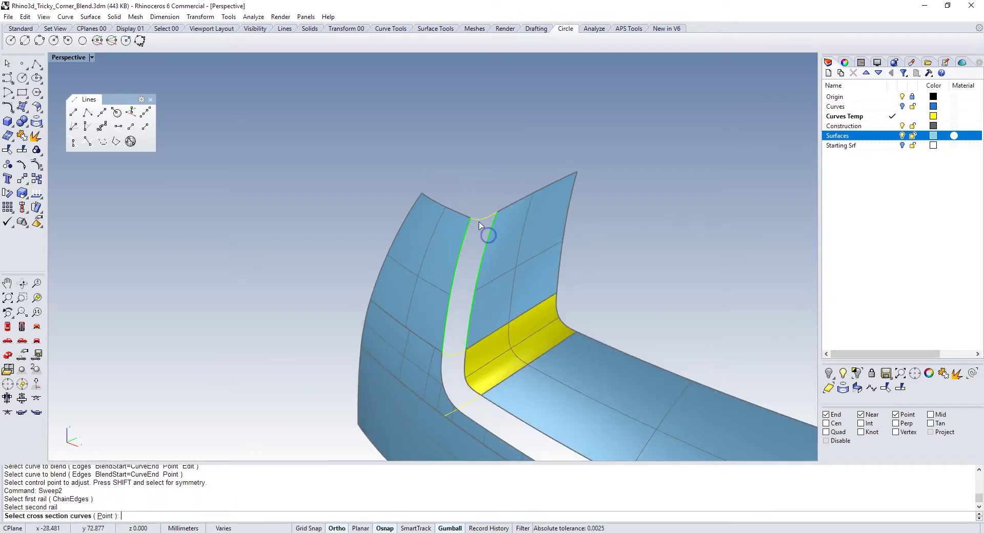
{"action": "left_click", "coordinate": [446, 356]}
{"action": "right_click", "coordinate": [304, 251]}
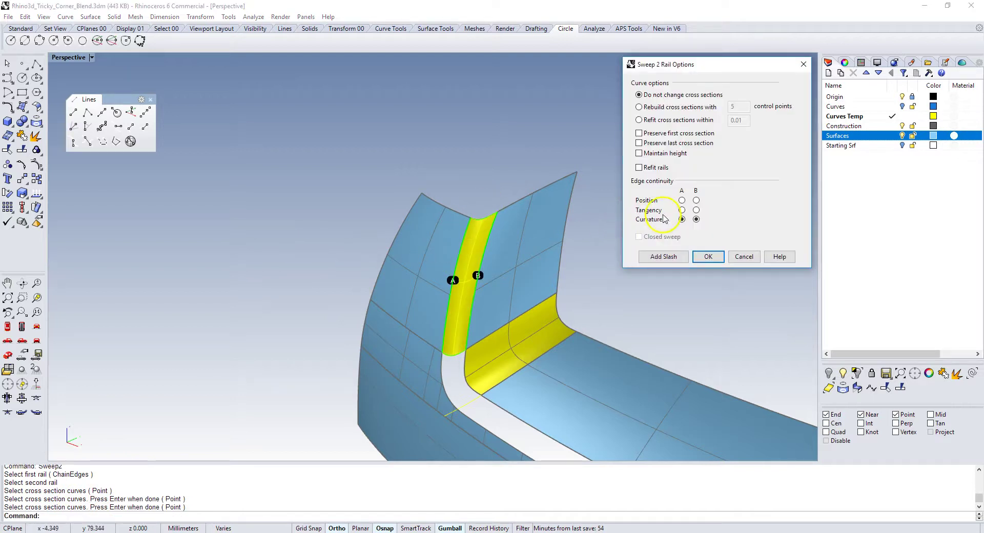
{"action": "left_click", "coordinate": [707, 256]}
{"action": "right_click", "coordinate": [498, 137]}
{"action": "right_click", "coordinate": [384, 128]}
{"action": "right_click", "coordinate": [369, 127]}
{"action": "left_click", "coordinate": [384, 134]}
{"action": "right_click_drag", "start_coordinate": [384, 137], "coordinate": [413, 305]}
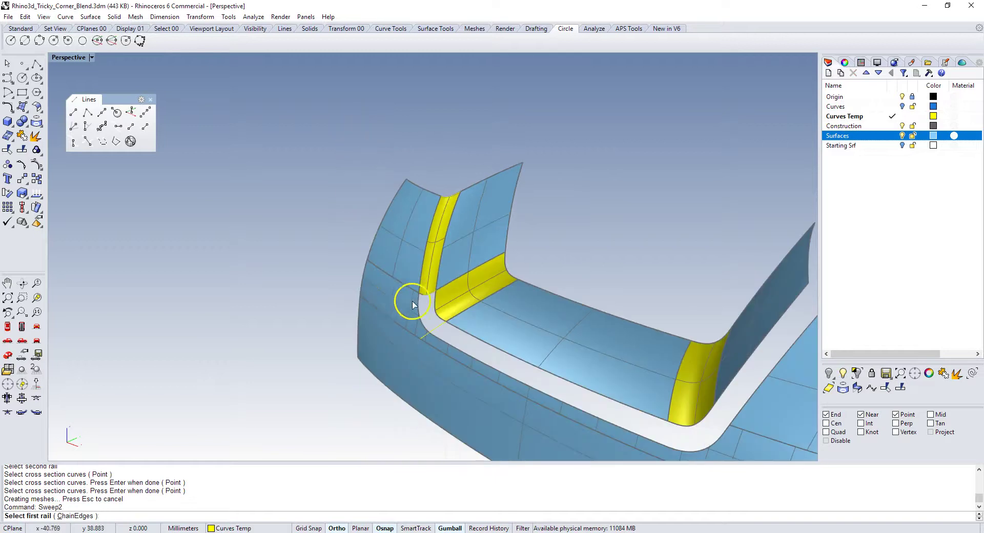
{"action": "scroll", "coordinate": [413, 304], "scroll_direction": "up", "scroll_amount": 3}
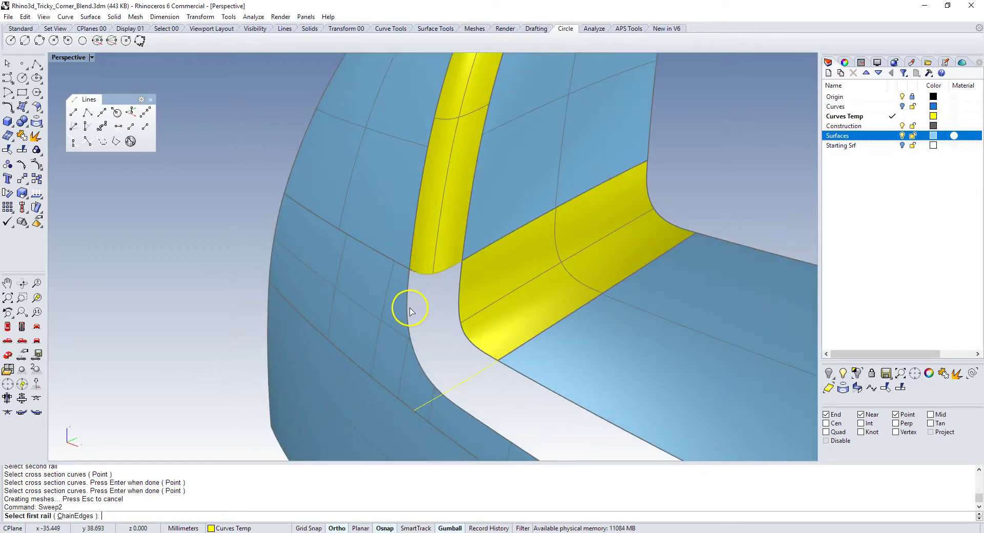
{"action": "left_click", "coordinate": [409, 311]}
{"action": "scroll", "coordinate": [404, 297], "scroll_direction": "down", "scroll_amount": 5}
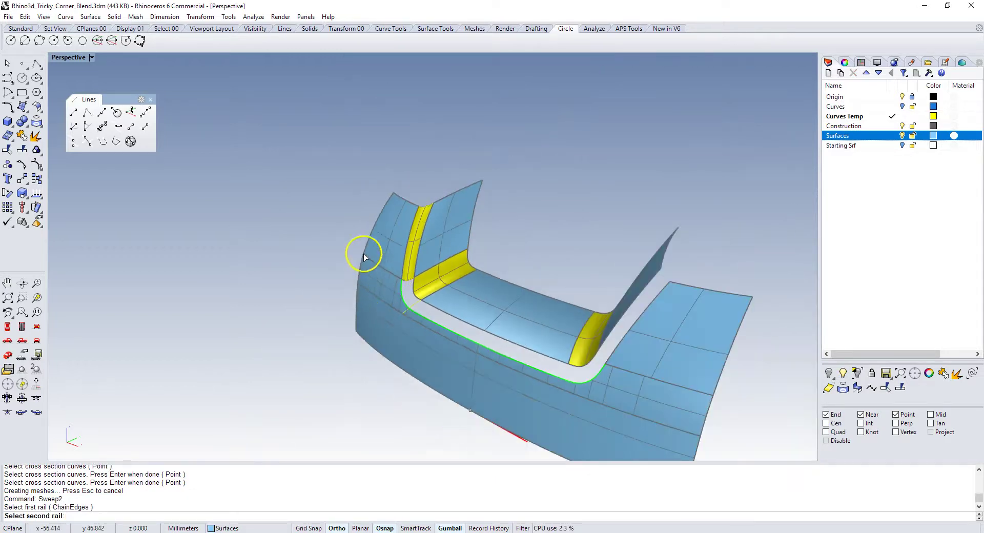
{"action": "left_click", "coordinate": [400, 281]}
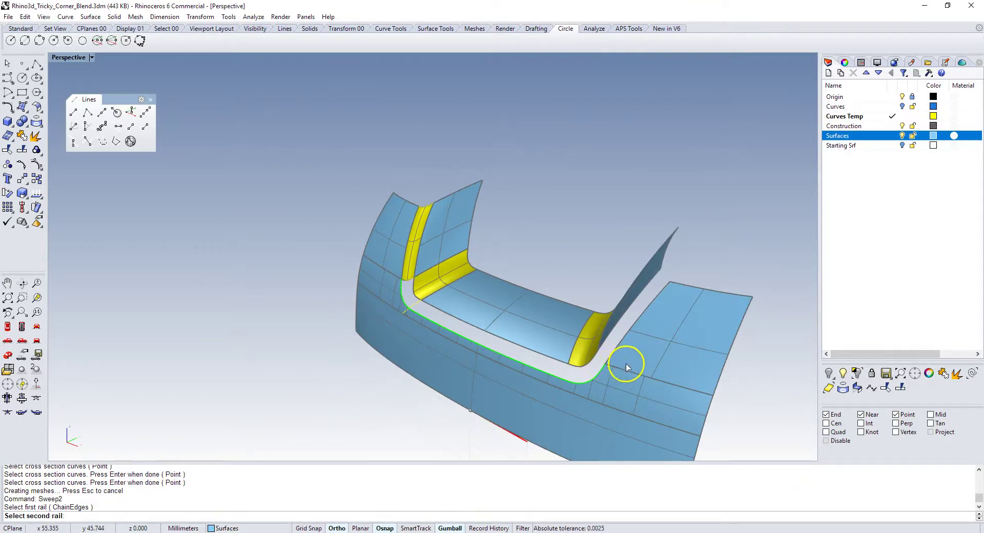
{"action": "scroll", "coordinate": [443, 315], "scroll_direction": "up", "scroll_amount": 2}
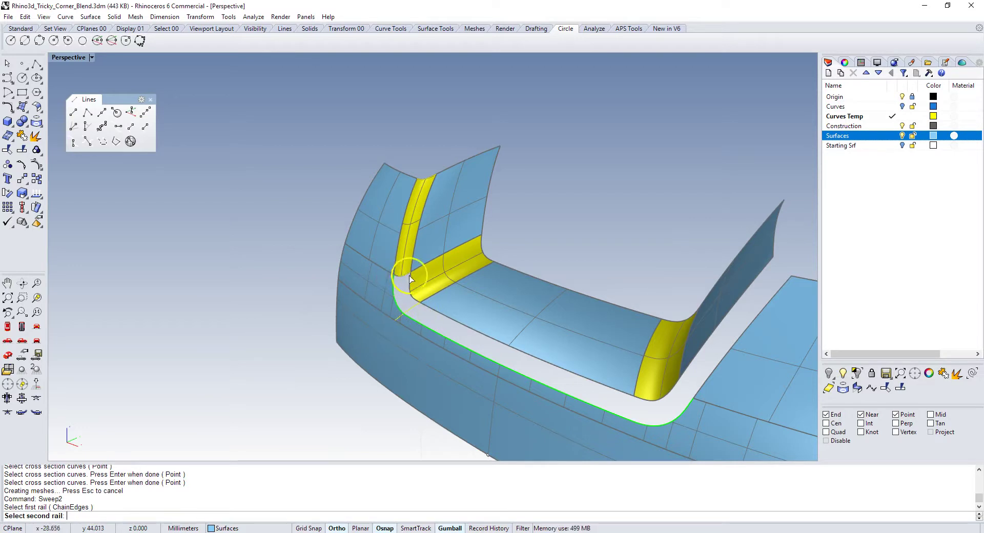
{"action": "key", "text": "Escape"}
Split the front surface's long trimmed edge where the lower corner blend curve meets it.
{"action": "scroll", "coordinate": [410, 313], "scroll_direction": "up", "scroll_amount": 2}
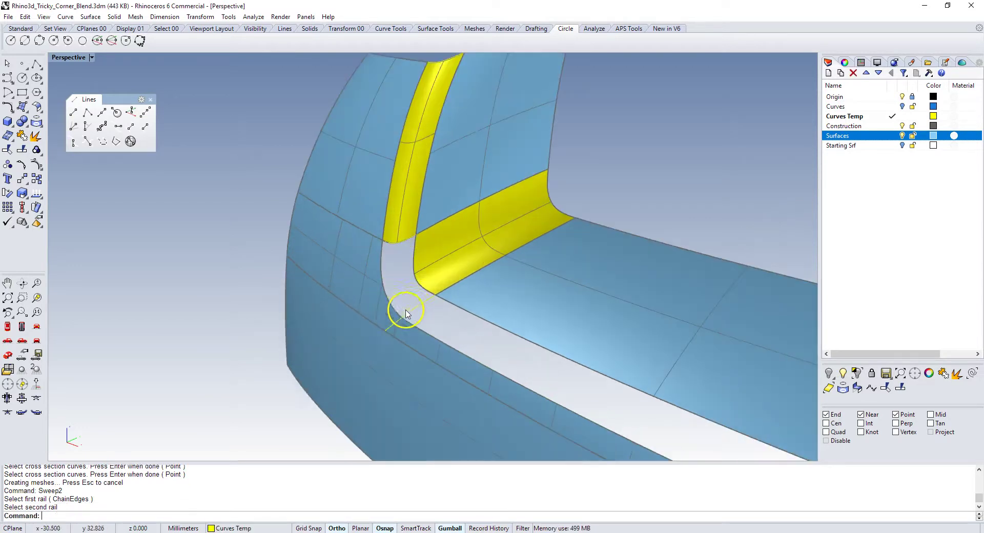
{"action": "type", "text": "SplitEdge"}
{"action": "key", "text": "Return"}
{"action": "scroll", "coordinate": [411, 309], "scroll_direction": "up", "scroll_amount": 2}
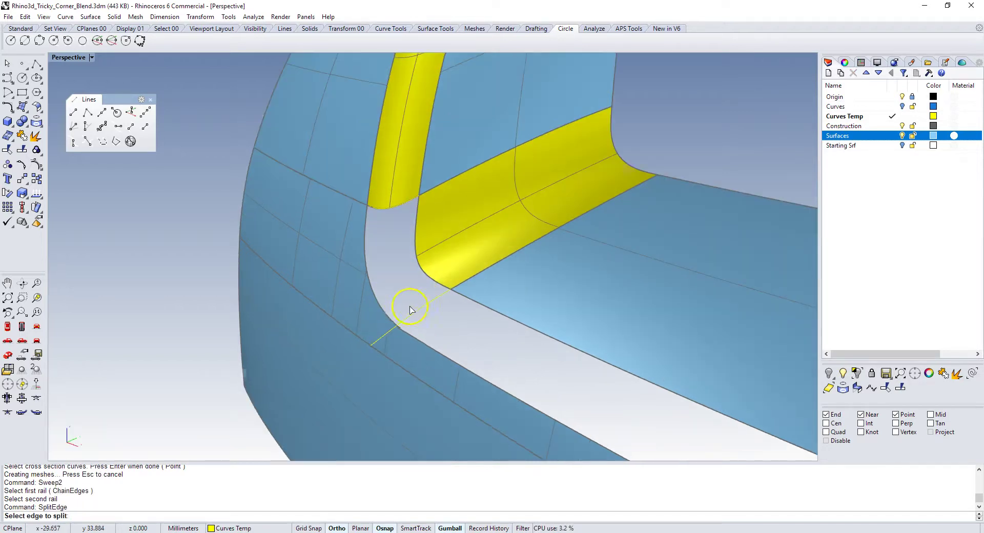
{"action": "left_click", "coordinate": [388, 319]}
{"action": "left_click", "coordinate": [398, 325]}
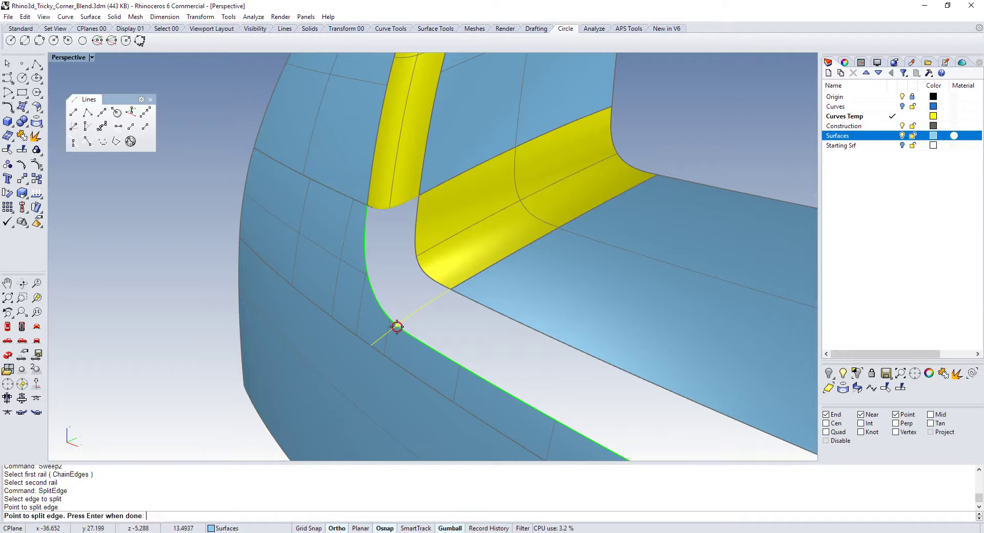
{"action": "key", "text": "Return"}
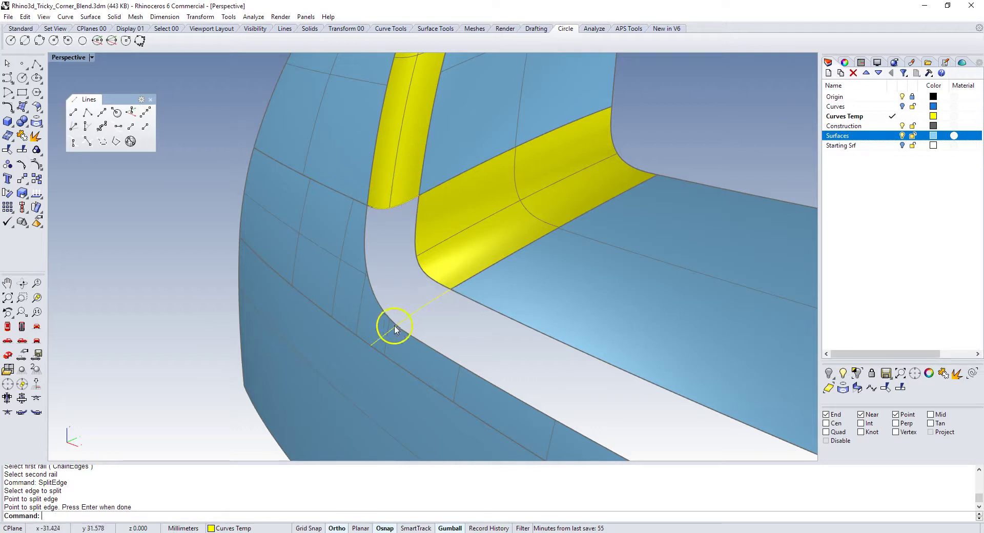
Sweep a two-rail corner surface between the fillet's front edge and the split edge, using the upper blend's end and blend curve, with curvature continuity.
{"action": "right_click", "coordinate": [512, 463]}
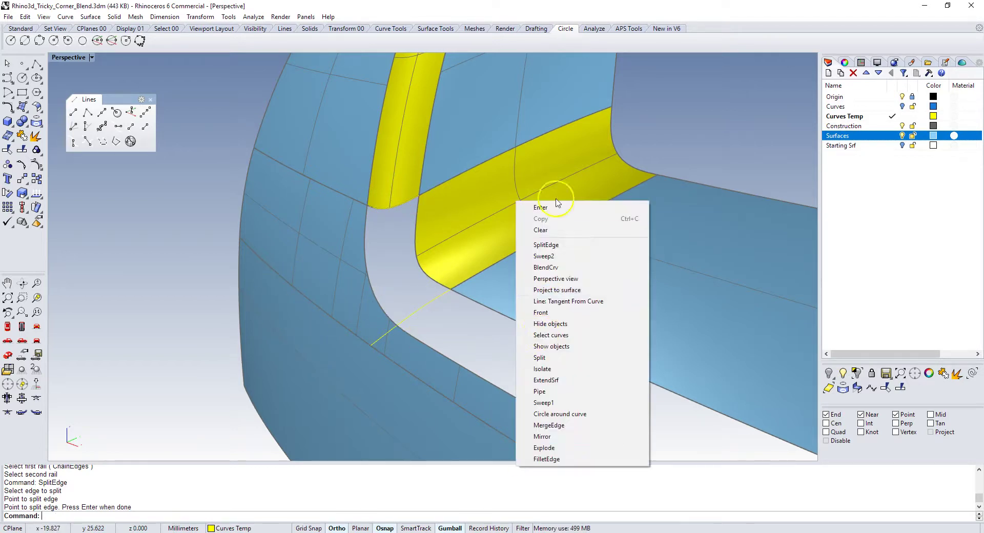
{"action": "left_click", "coordinate": [550, 250]}
{"action": "left_click", "coordinate": [416, 214]}
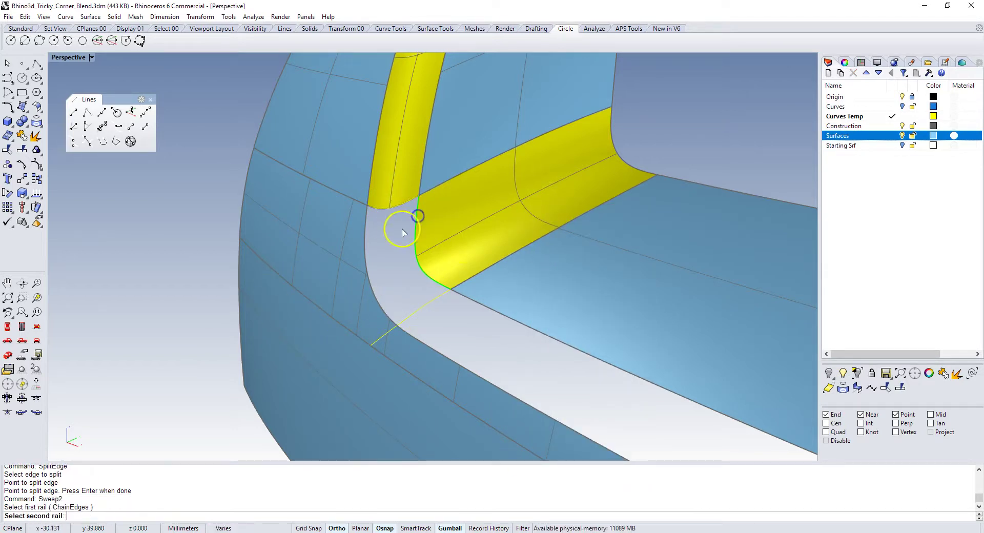
{"action": "left_click", "coordinate": [366, 239]}
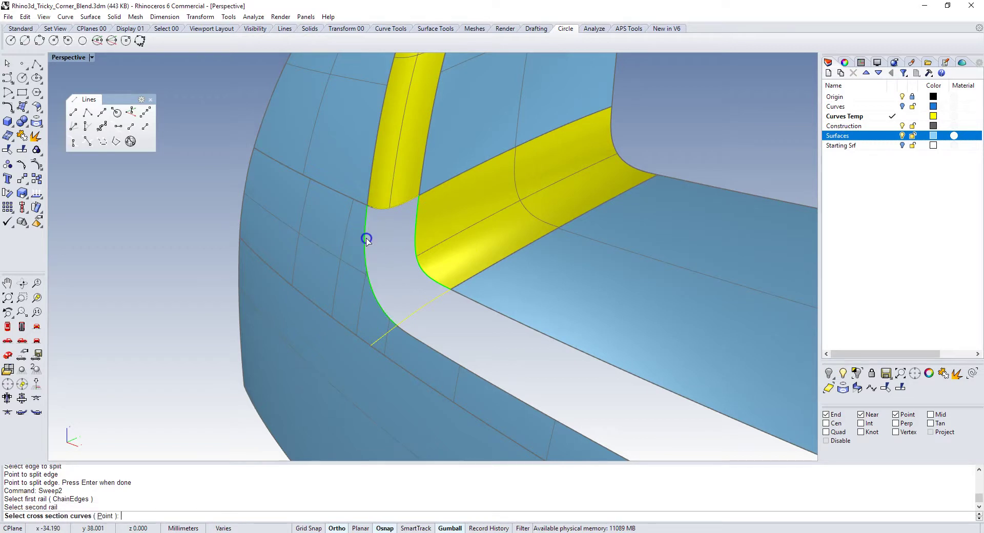
{"action": "left_click", "coordinate": [396, 208]}
{"action": "left_click", "coordinate": [423, 235]}
{"action": "left_click", "coordinate": [405, 319]}
{"action": "left_click", "coordinate": [462, 332]}
{"action": "right_click", "coordinate": [404, 249]}
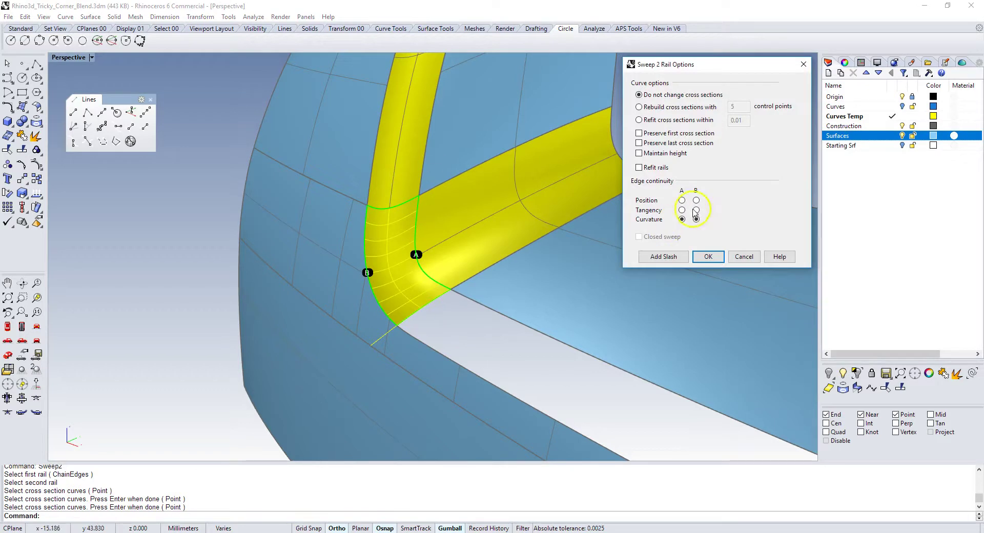
{"action": "left_click", "coordinate": [708, 260]}
Look over the finished left corner blend and show all hidden objects.
{"action": "scroll", "coordinate": [340, 261], "scroll_direction": "down", "scroll_amount": 7}
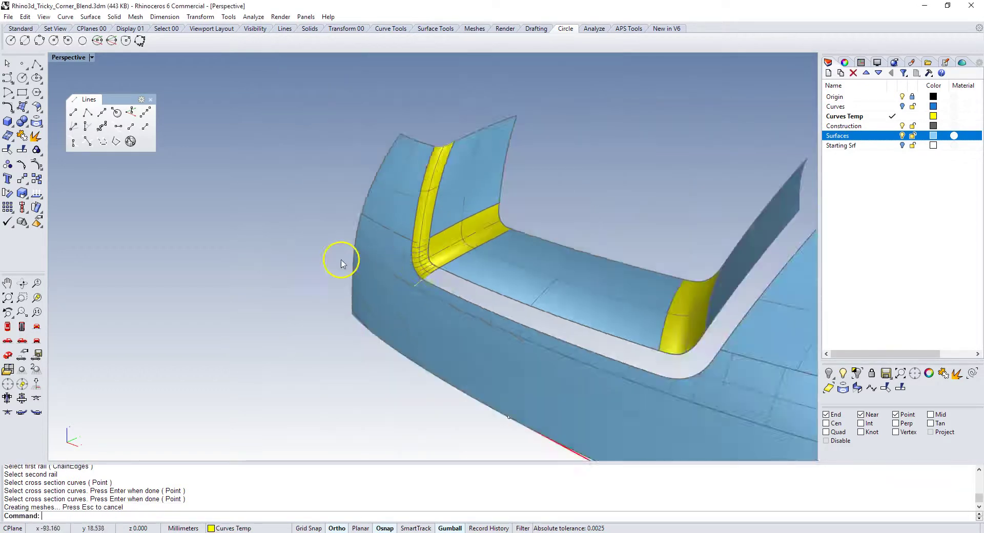
{"action": "right_click_drag", "start_coordinate": [325, 259], "coordinate": [342, 260]}
{"action": "right_click_drag", "start_coordinate": [674, 169], "coordinate": [342, 162]}
{"action": "right_click_drag", "start_coordinate": [456, 159], "coordinate": [532, 208]}
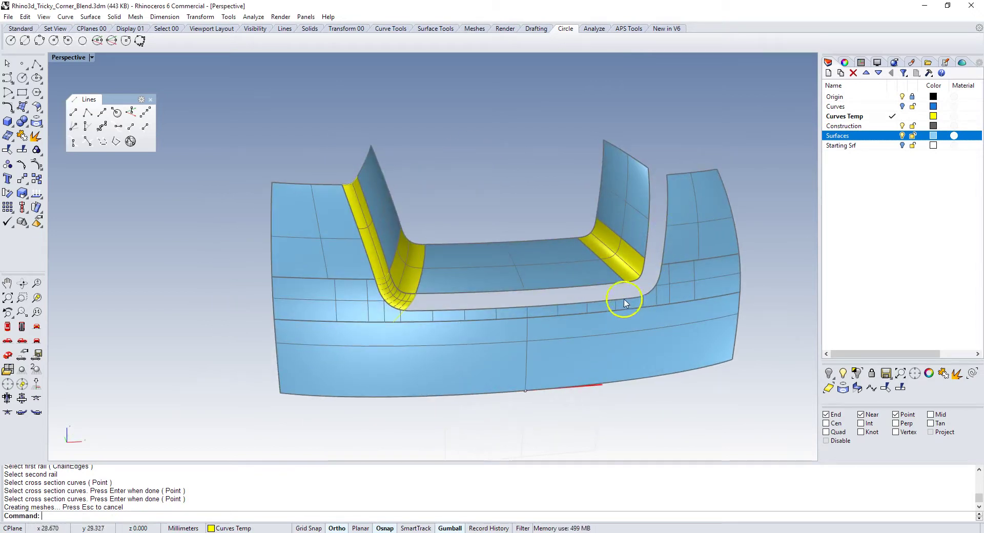
{"action": "right_click_drag", "start_coordinate": [435, 307], "coordinate": [483, 307]}
{"action": "right_click", "coordinate": [462, 136]}
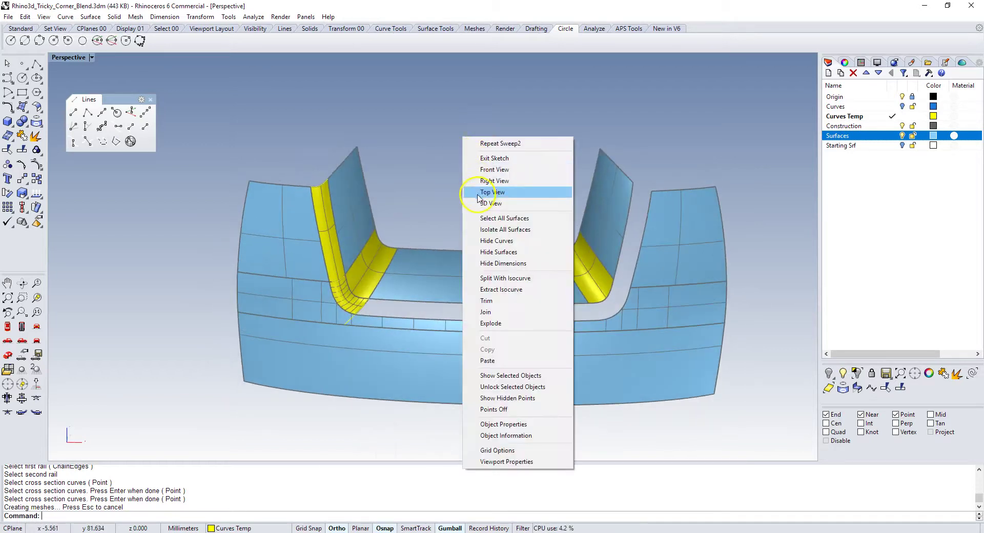
{"action": "left_click", "coordinate": [455, 177]}
{"action": "left_click", "coordinate": [842, 374]}
Extend the upper end of the vertical edge blend past the top surface by 1 mm with ExtendSrf, type Smooth and merged.
{"action": "scroll", "coordinate": [430, 72], "scroll_direction": "up", "scroll_amount": 6}
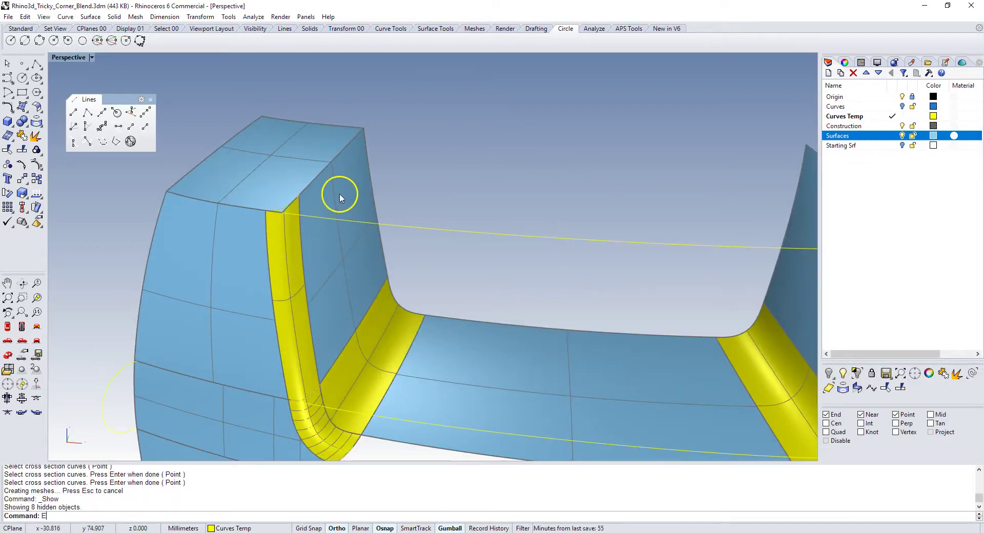
{"action": "type", "text": "d"}
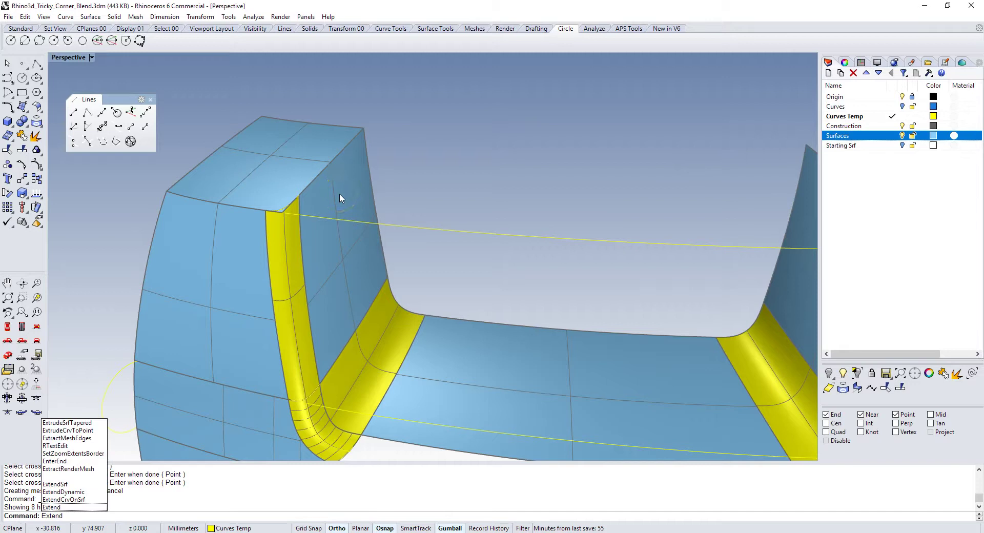
{"action": "key", "text": "Up"}
{"action": "key", "text": "Up"}
{"action": "key", "text": "Up"}
{"action": "key", "text": "Return"}
{"action": "scroll", "coordinate": [331, 202], "scroll_direction": "down", "scroll_amount": 5}
{"action": "right_click_drag", "start_coordinate": [331, 202], "coordinate": [365, 205]}
{"action": "scroll", "coordinate": [458, 339], "scroll_direction": "up", "scroll_amount": 8}
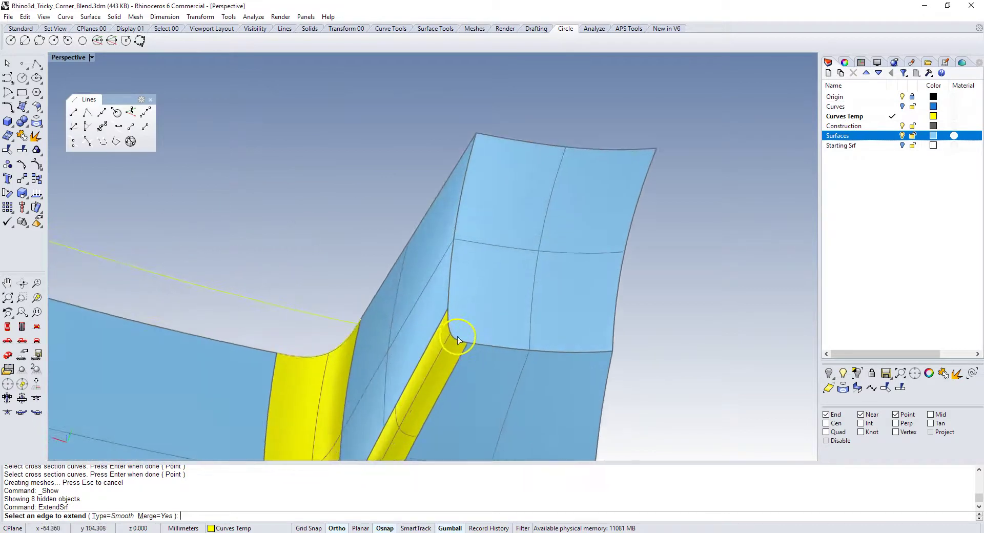
{"action": "left_click", "coordinate": [458, 343]}
{"action": "left_click", "coordinate": [494, 369]}
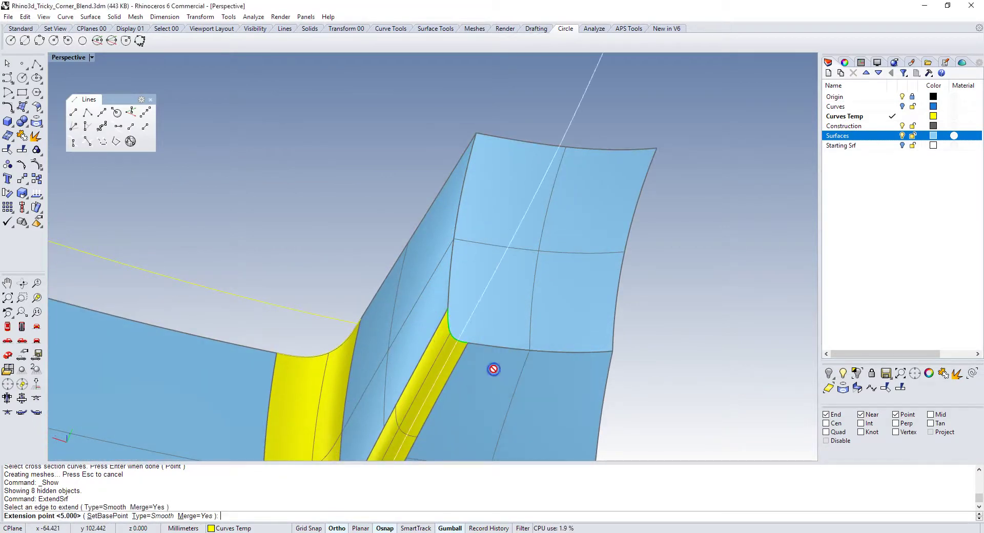
{"action": "type", "text": "1"}
{"action": "key", "text": "Return"}
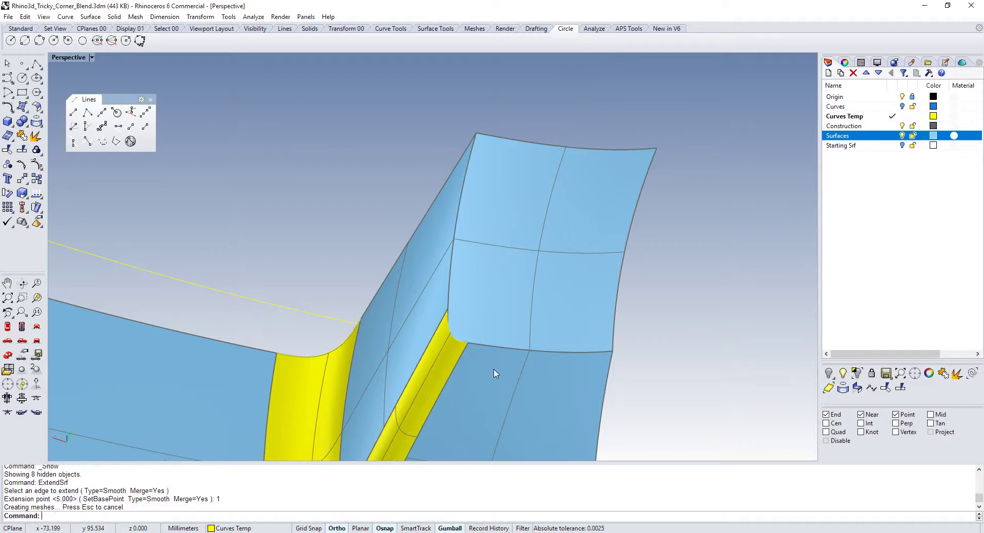
Isolate the top surface together with the extended vertical edge blend.
{"action": "right_click_drag", "start_coordinate": [347, 195], "coordinate": [454, 277]}
{"action": "scroll", "coordinate": [345, 145], "scroll_direction": "up", "scroll_amount": 5}
{"action": "left_click", "coordinate": [345, 145]}
{"action": "left_click", "coordinate": [358, 289], "text": "shift"}
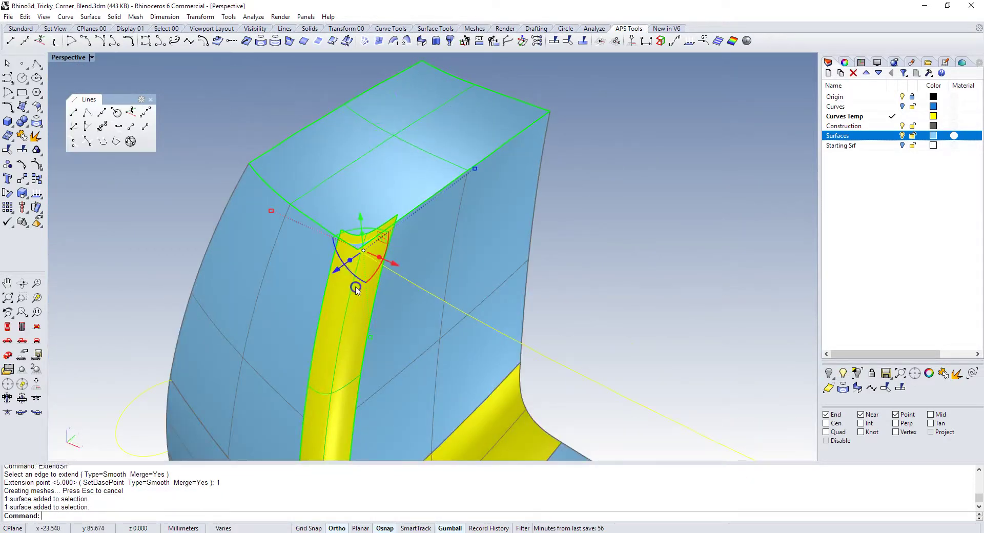
{"action": "left_click", "coordinate": [838, 374]}
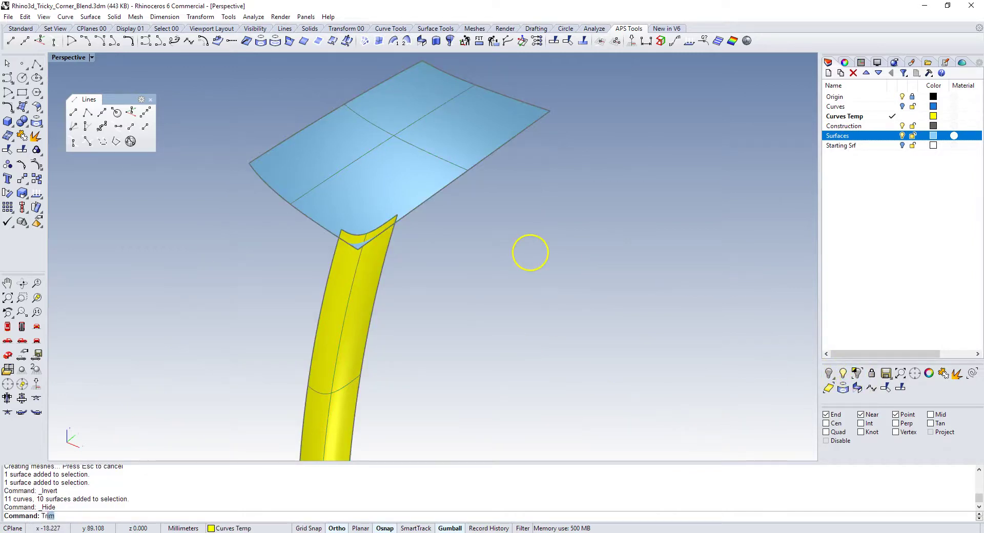
Trim off the part of the extended blend above the top surface, using both surfaces as cutting objects.
{"action": "type", "text": "Tr"}
{"action": "key", "text": "Return"}
{"action": "left_click", "coordinate": [384, 251]}
{"action": "left_click", "coordinate": [379, 257]}
{"action": "key", "text": "Return"}
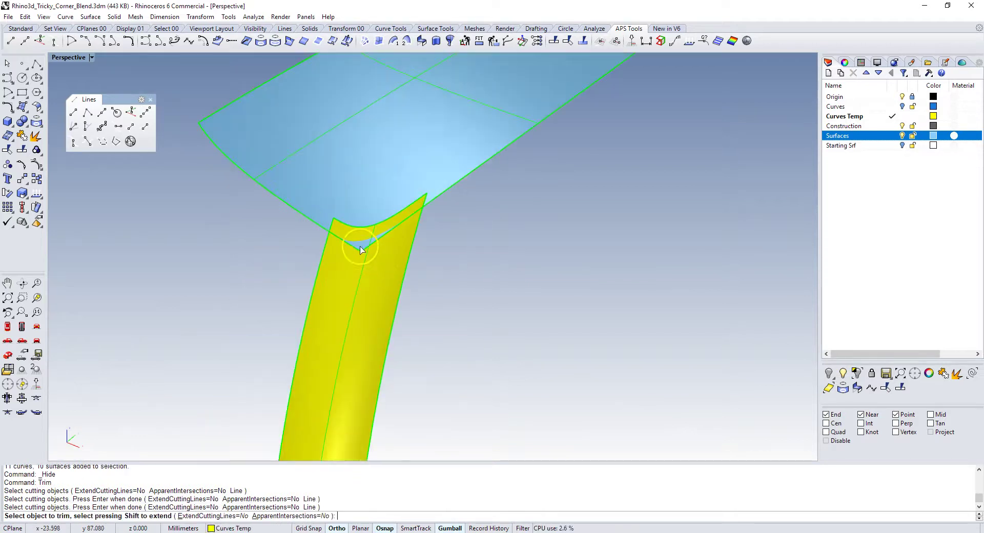
{"action": "left_click", "coordinate": [362, 248]}
{"action": "left_click", "coordinate": [360, 250]}
{"action": "right_click_drag", "start_coordinate": [359, 252], "coordinate": [447, 263]}
{"action": "key", "text": "ctrl+z"}
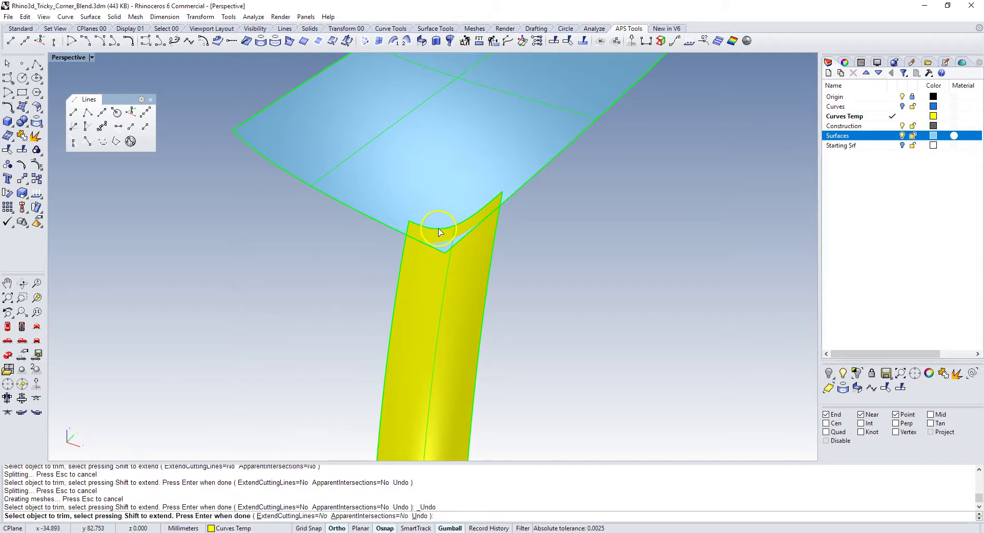
{"action": "left_click", "coordinate": [440, 251]}
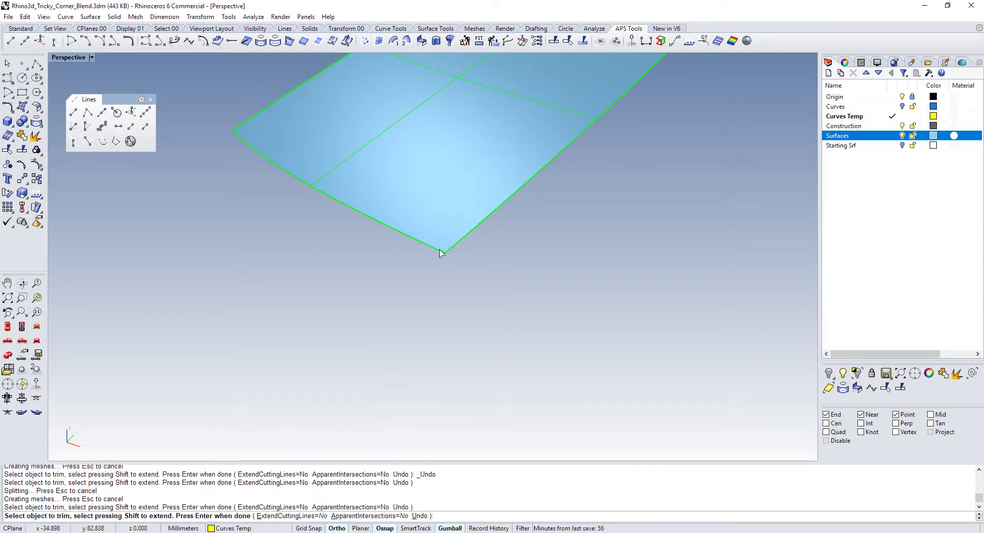
{"action": "key", "text": "ctrl+z"}
{"action": "key", "text": "Return"}
Check the corner where the blend meets the top surface and show all hidden objects.
{"action": "right_click", "coordinate": [425, 271]}
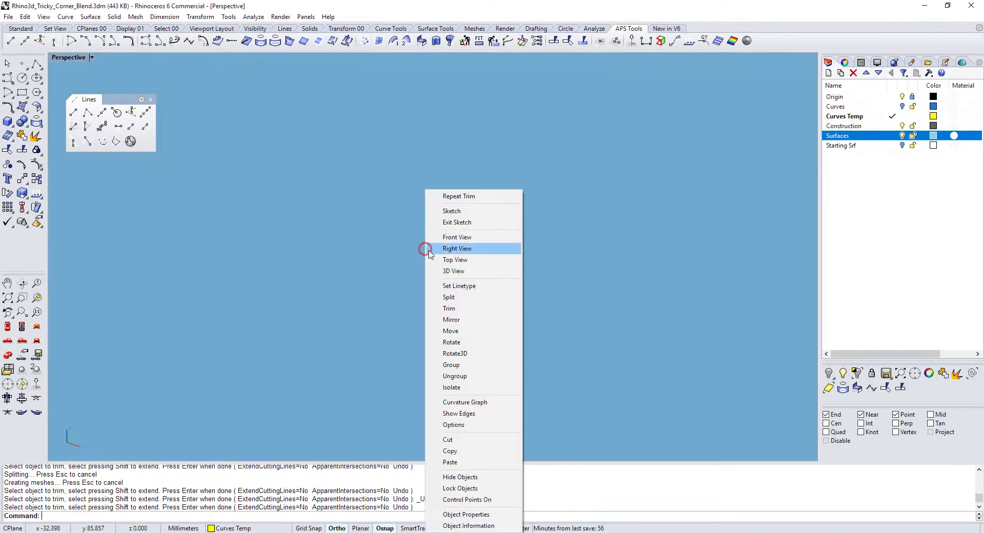
{"action": "left_click", "coordinate": [486, 270]}
{"action": "key", "text": "Escape"}
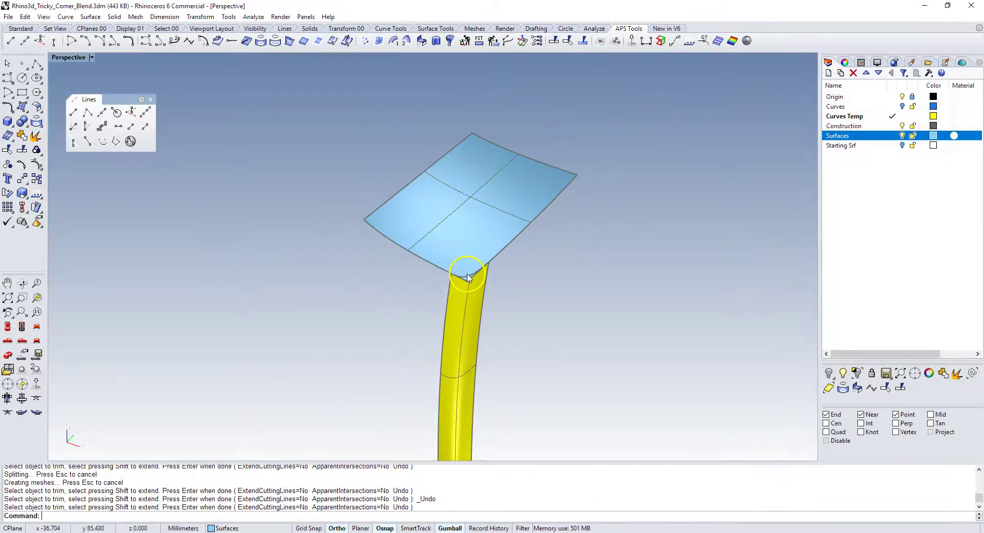
{"action": "scroll", "coordinate": [469, 267], "scroll_direction": "up", "scroll_amount": 5}
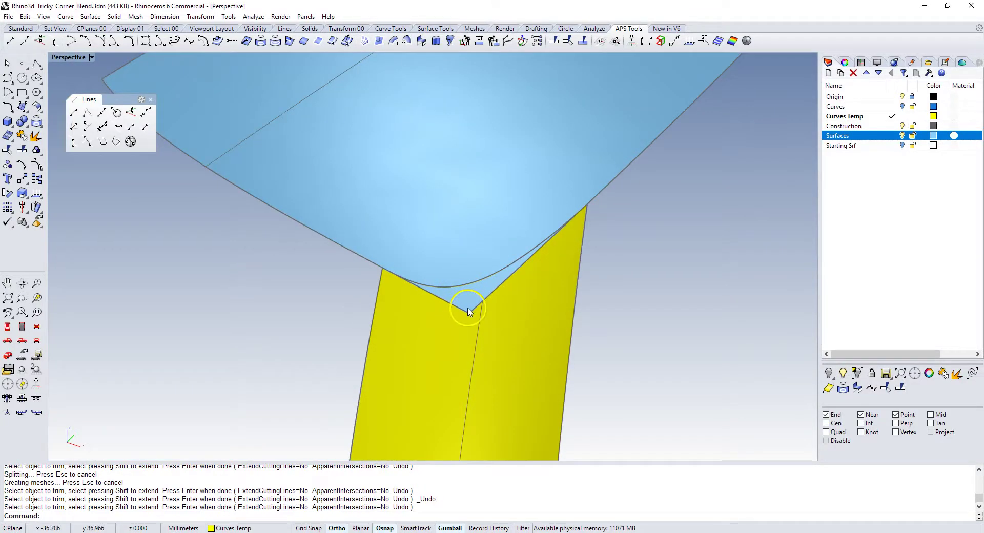
{"action": "scroll", "coordinate": [594, 276], "scroll_direction": "down", "scroll_amount": 5}
{"action": "left_click", "coordinate": [585, 266]}
{"action": "left_click", "coordinate": [638, 278]}
{"action": "left_click", "coordinate": [587, 281]}
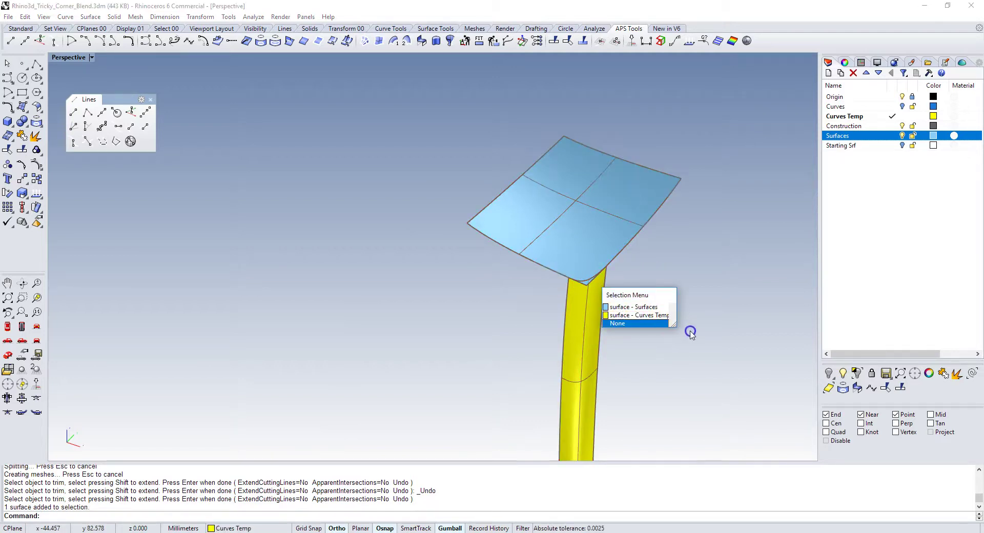
{"action": "left_click", "coordinate": [829, 372]}
{"action": "left_click", "coordinate": [843, 373]}
{"action": "scroll", "coordinate": [629, 269], "scroll_direction": "up", "scroll_amount": 3}
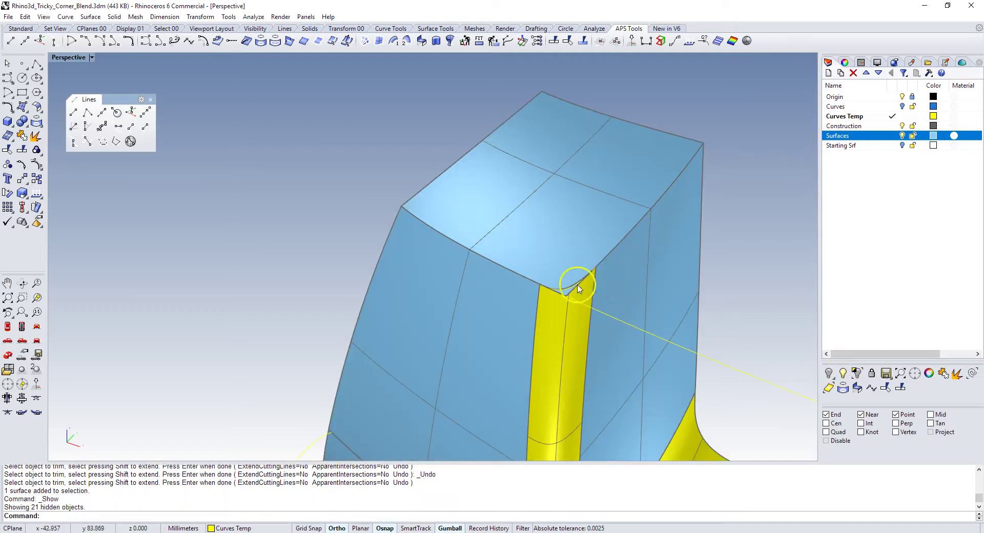
Project the upper blend curve onto the top surface along the construction plane's Z direction.
{"action": "left_click", "coordinate": [568, 289]}
{"action": "left_click", "coordinate": [603, 316]}
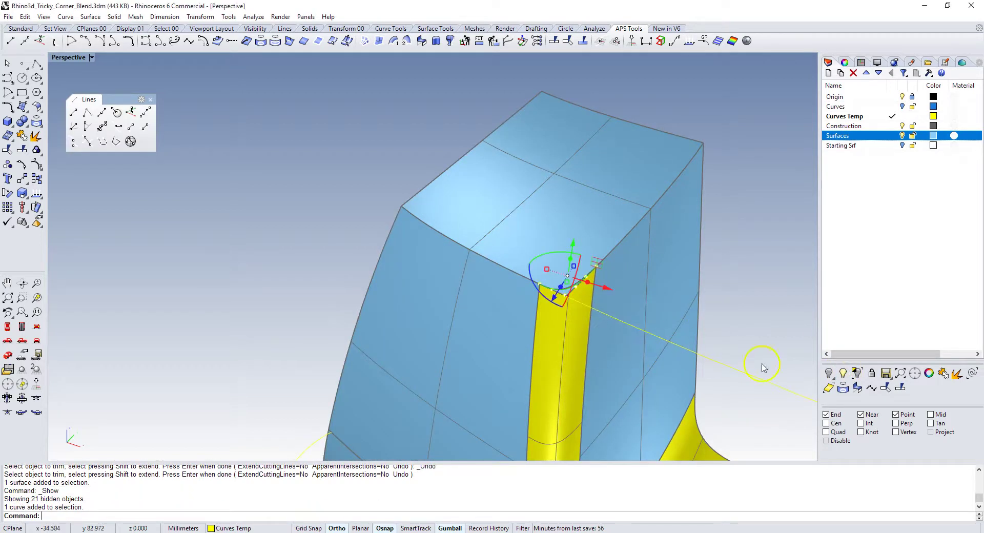
{"action": "left_click", "coordinate": [842, 389]}
{"action": "left_click", "coordinate": [596, 225]}
{"action": "right_click", "coordinate": [778, 286]}
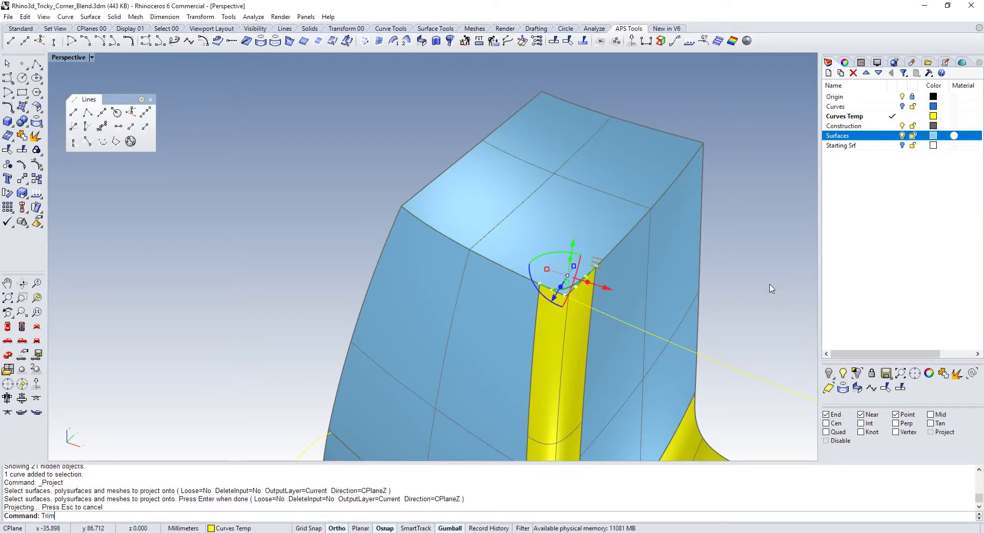
Trim away the top surface's sharp corner that overhangs the blend, using the projected curve as the cutter.
{"action": "key", "text": "Return"}
{"action": "scroll", "coordinate": [589, 289], "scroll_direction": "up", "scroll_amount": 8}
{"action": "left_click", "coordinate": [502, 294]}
{"action": "left_click", "coordinate": [533, 322]}
{"action": "key", "text": "Return"}
{"action": "scroll", "coordinate": [531, 318], "scroll_direction": "down", "scroll_amount": 10}
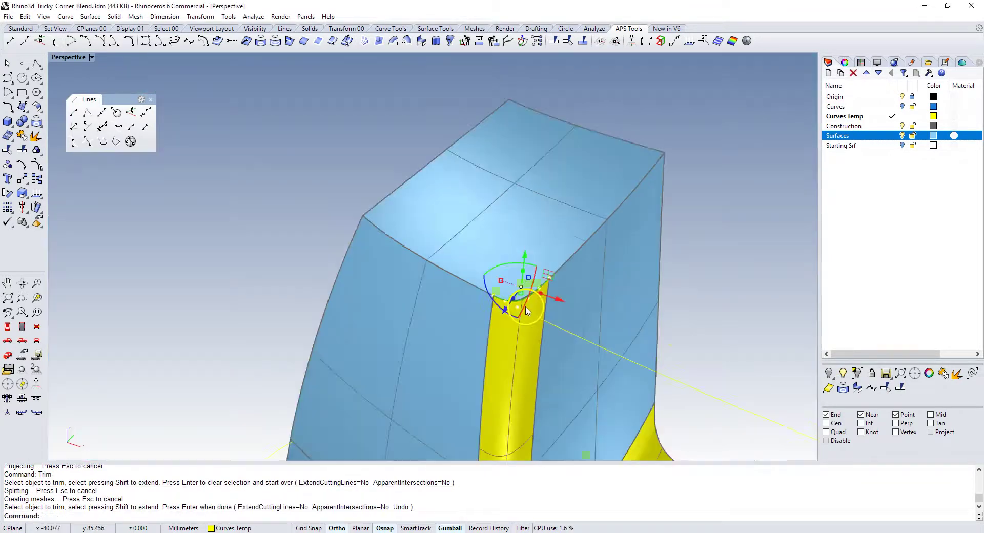
{"action": "key", "text": "Escape"}
{"action": "scroll", "coordinate": [528, 307], "scroll_direction": "up", "scroll_amount": 10}
{"action": "scroll", "coordinate": [530, 308], "scroll_direction": "down", "scroll_amount": 3}
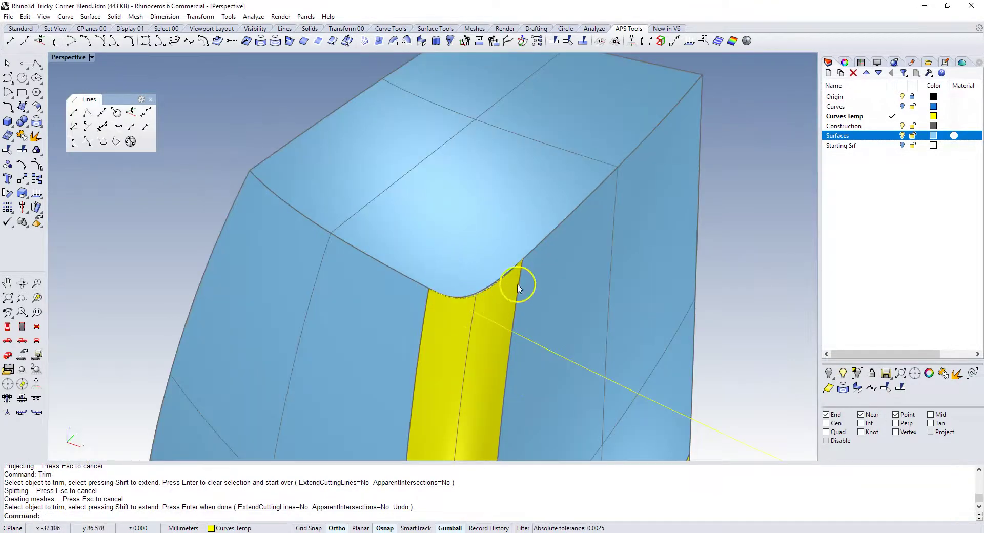
{"action": "scroll", "coordinate": [456, 283], "scroll_direction": "down", "scroll_amount": 8}
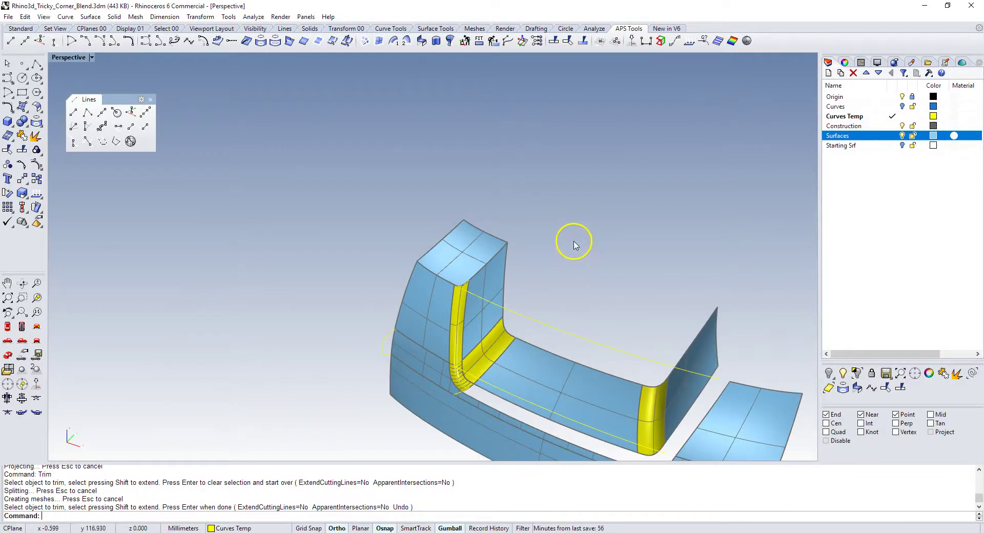
Select all curves in the model and hide them.
{"action": "left_click", "coordinate": [970, 374]}
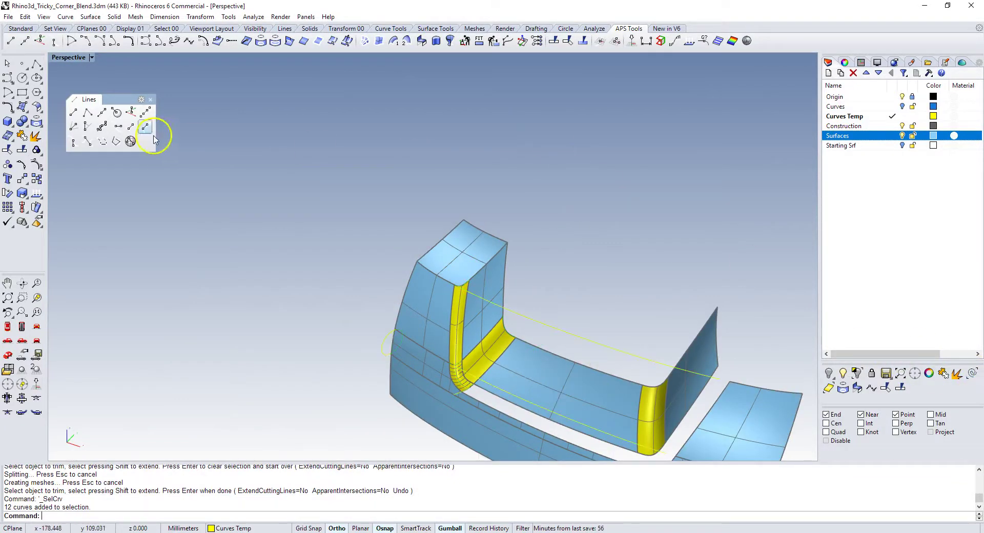
{"action": "left_click", "coordinate": [829, 374]}
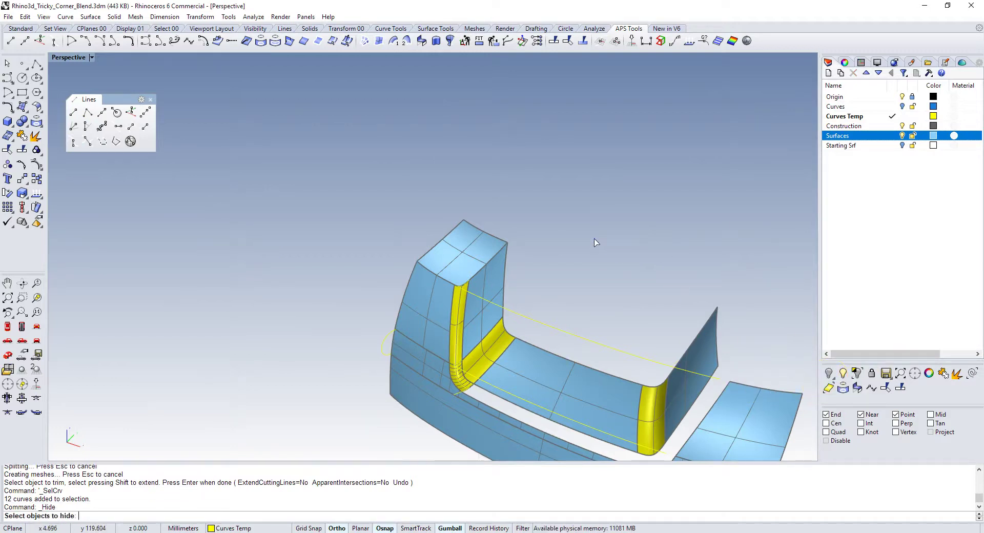
{"action": "key", "text": "Escape"}
{"action": "left_click", "coordinate": [957, 373]}
{"action": "left_click", "coordinate": [829, 373]}
Mirror the top surface, vertical edge blend and corner blend to the opposite side about the Y axis, working in the front view.
{"action": "right_click", "coordinate": [557, 272]}
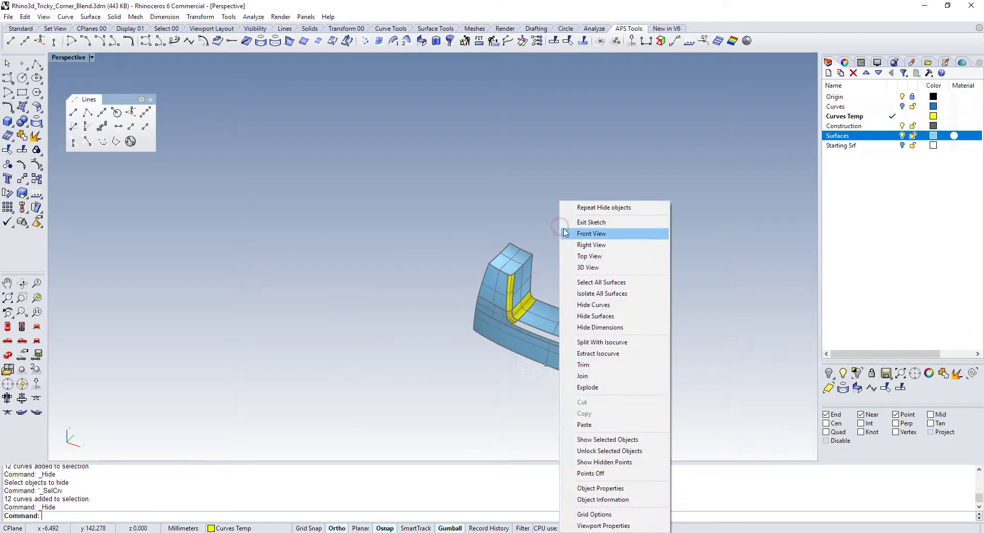
{"action": "left_click", "coordinate": [570, 232]}
{"action": "right_click_drag", "start_coordinate": [446, 187], "coordinate": [355, 231]}
{"action": "scroll", "coordinate": [455, 277], "scroll_direction": "up", "scroll_amount": 6}
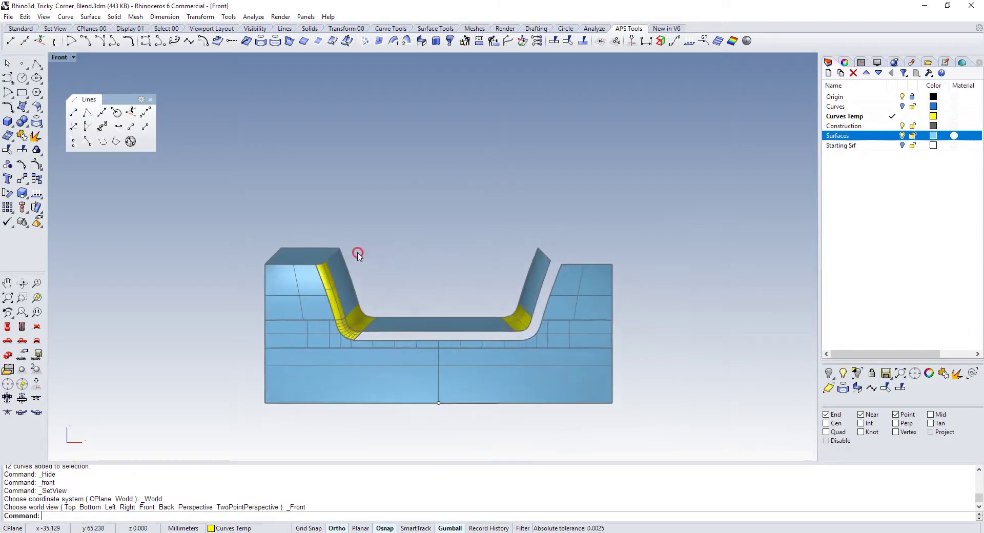
{"action": "left_click", "coordinate": [287, 263], "text": "shift"}
{"action": "left_click", "coordinate": [300, 283], "text": "shift"}
{"action": "left_click", "coordinate": [330, 391], "text": "shift"}
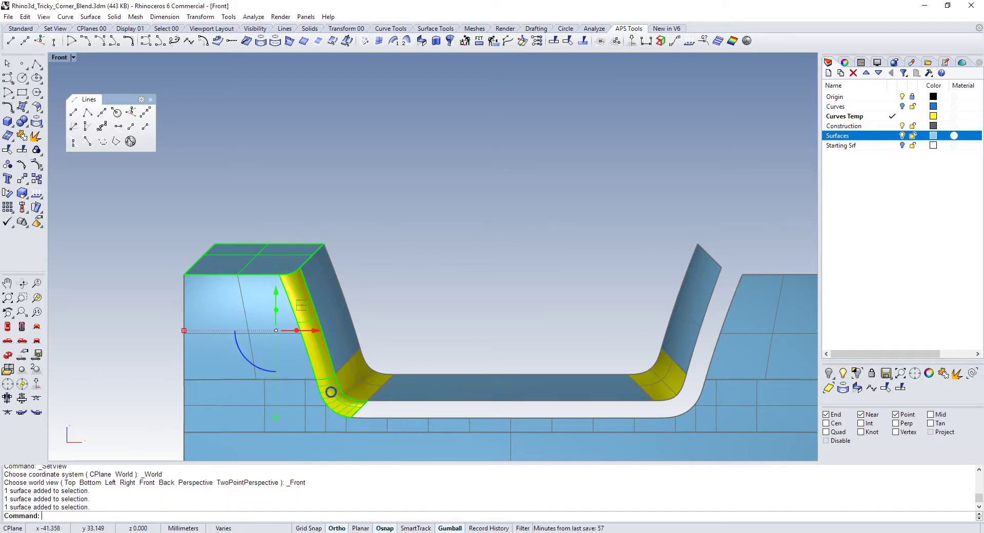
{"action": "right_click", "coordinate": [518, 497]}
{"action": "left_click", "coordinate": [544, 478]}
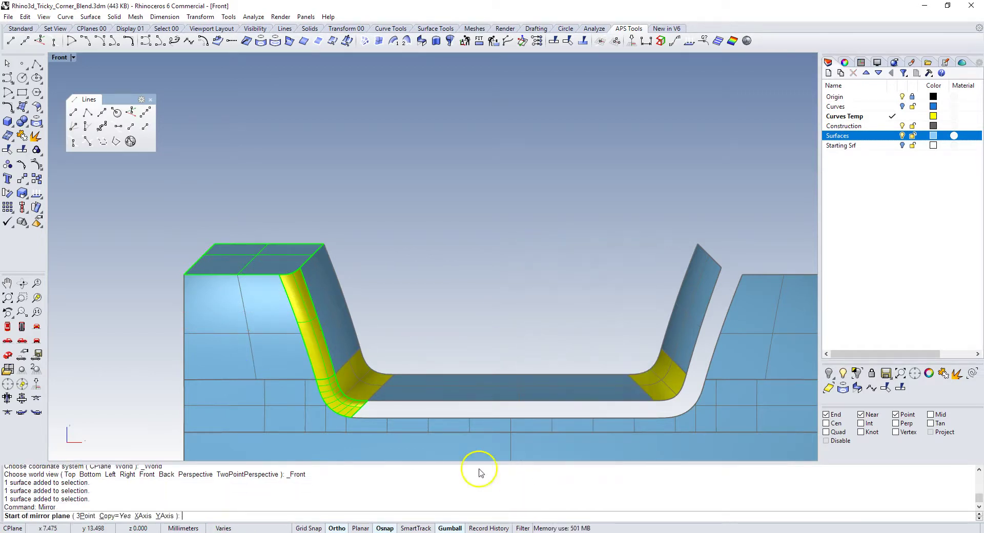
{"action": "left_click", "coordinate": [161, 515]}
{"action": "key", "text": "Escape"}
{"action": "scroll", "coordinate": [425, 207], "scroll_direction": "down", "scroll_amount": 2}
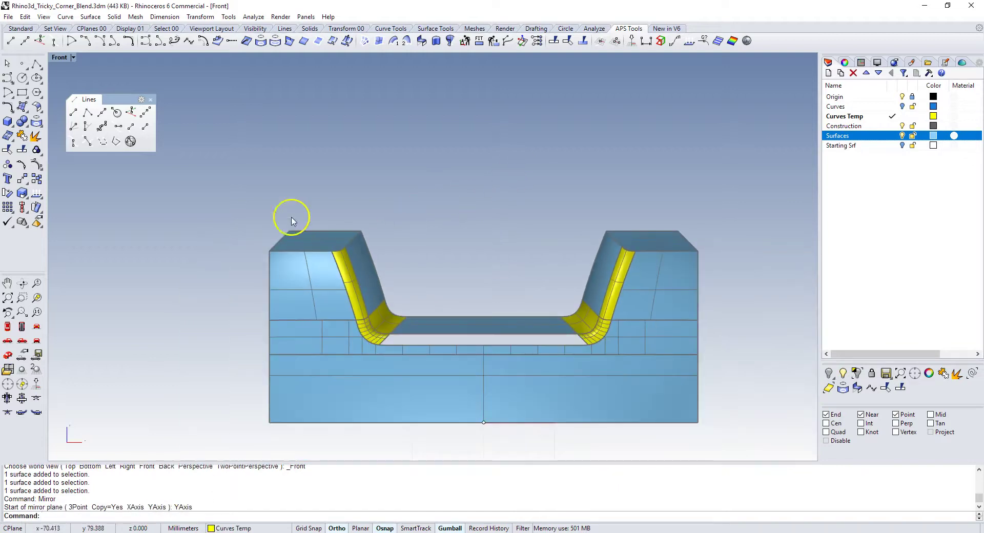
Return to the perspective view and set its display mode to Shaded With Edges.
{"action": "right_click", "coordinate": [472, 212]}
{"action": "left_click", "coordinate": [518, 264]}
{"action": "scroll", "coordinate": [435, 313], "scroll_direction": "up", "scroll_amount": 2}
{"action": "scroll", "coordinate": [433, 312], "scroll_direction": "up", "scroll_amount": 2}
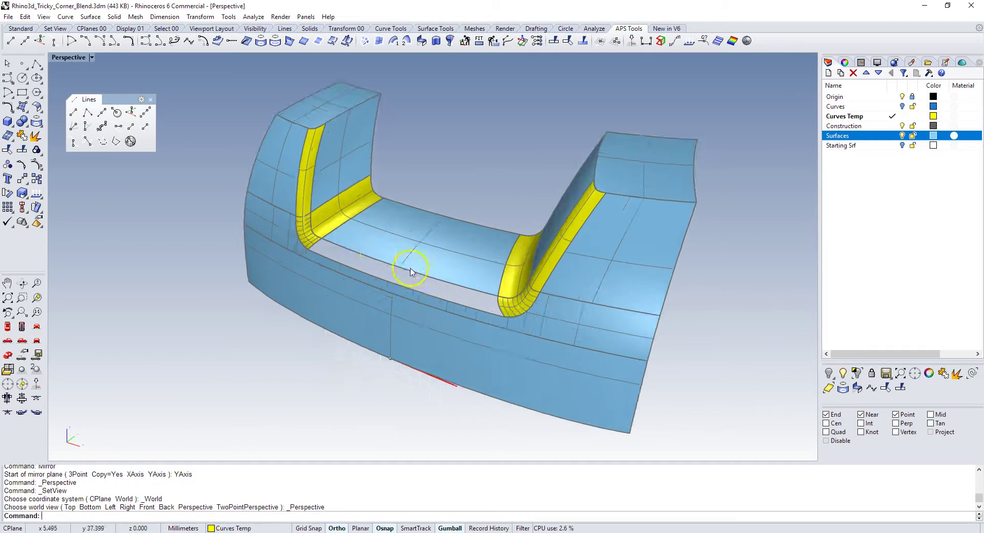
{"action": "left_click", "coordinate": [92, 57]}
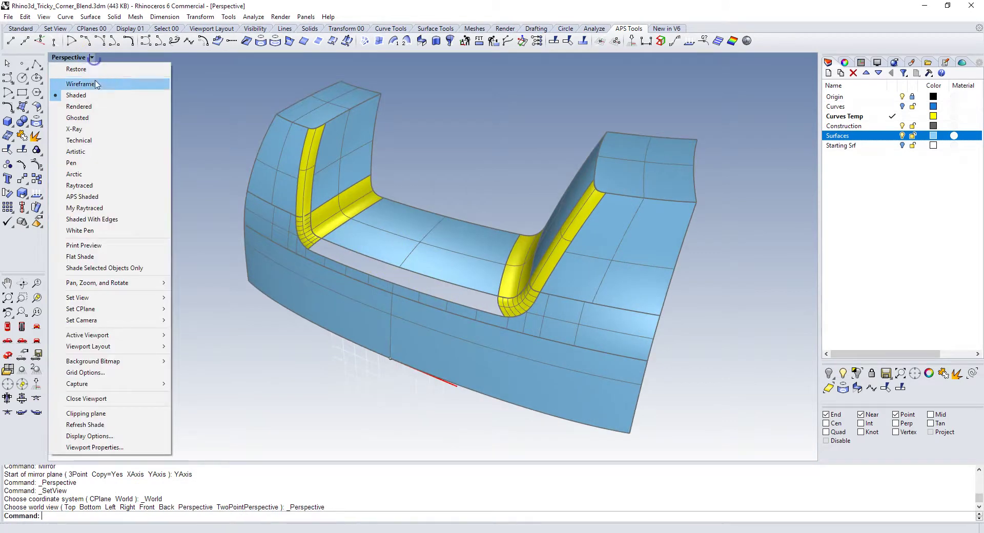
{"action": "left_click", "coordinate": [92, 219]}
{"action": "scroll", "coordinate": [409, 219], "scroll_direction": "up", "scroll_amount": 2}
{"action": "mouse_move", "coordinate": [407, 217]}
{"action": "right_mouse_down"}
{"action": "mouse_move", "coordinate": [406, 226]}
{"action": "mouse_move", "coordinate": [463, 217]}
{"action": "mouse_move", "coordinate": [417, 222]}
{"action": "mouse_move", "coordinate": [459, 204]}
{"action": "mouse_move", "coordinate": [419, 228]}
{"action": "right_mouse_up"}
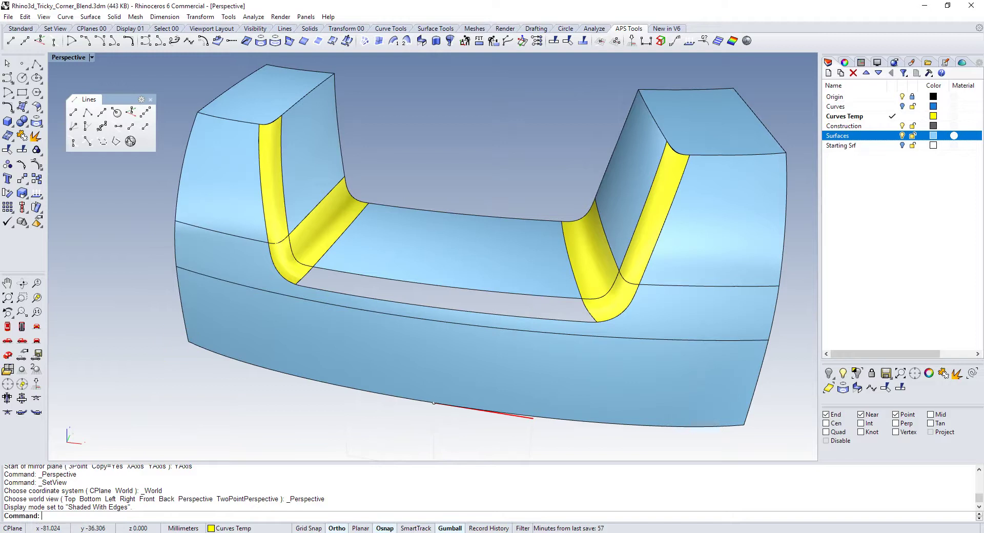
{"action": "middle_click", "coordinate": [448, 229]}
{"action": "left_click", "coordinate": [464, 400]}
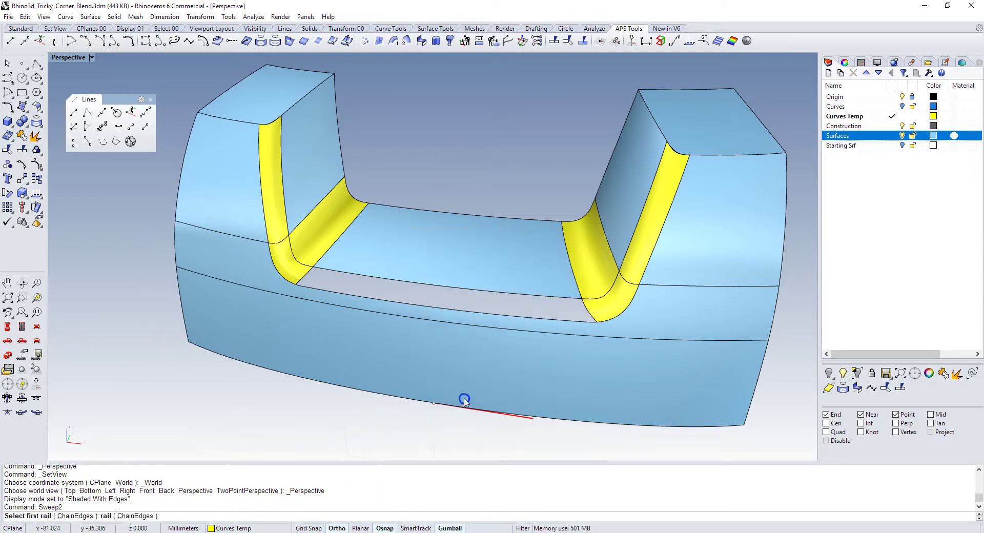
{"action": "left_click", "coordinate": [522, 321]}
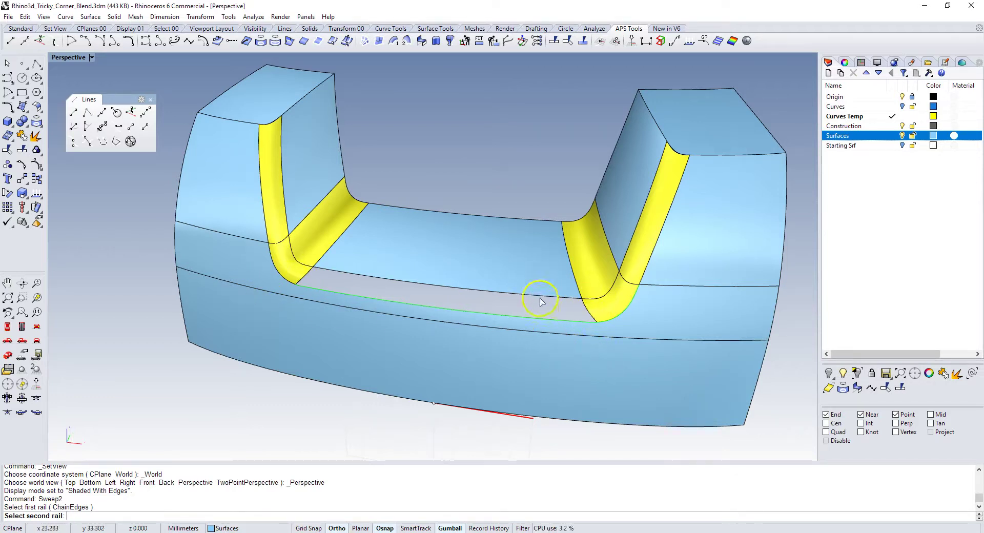
{"action": "key", "text": "Escape"}
Split the top surface's edge along the front gap at the corner of the right-hand corner blend.
{"action": "right_click", "coordinate": [577, 481]}
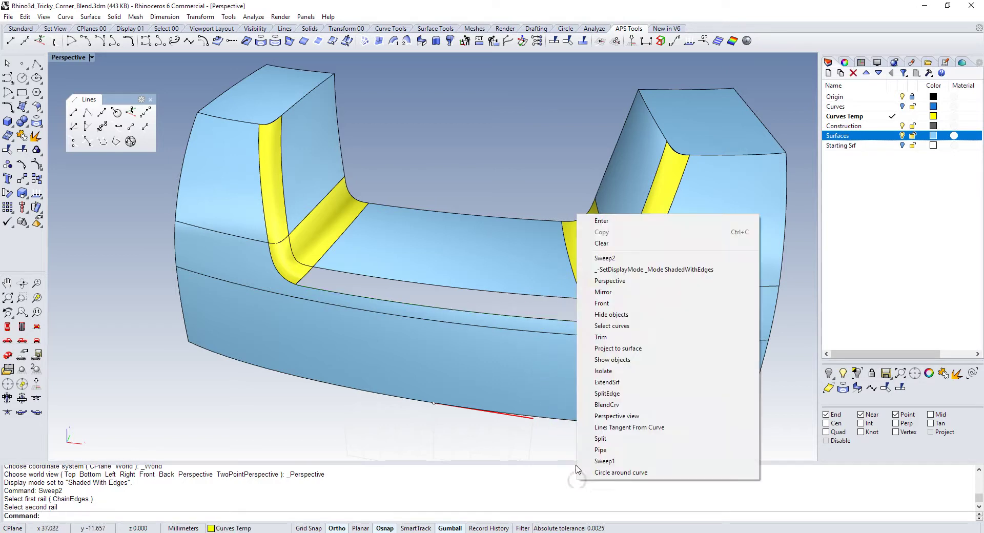
{"action": "left_click", "coordinate": [576, 440]}
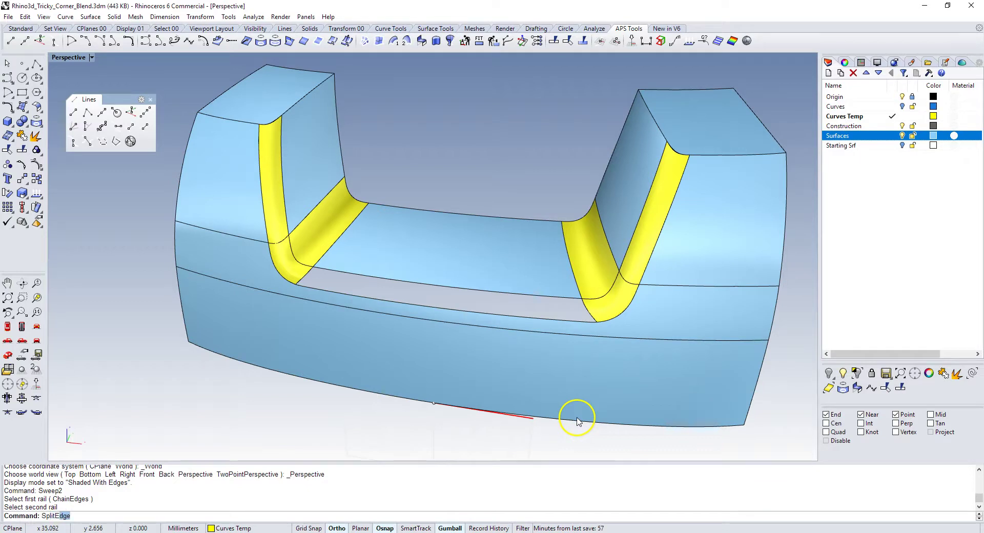
{"action": "key", "text": "Return"}
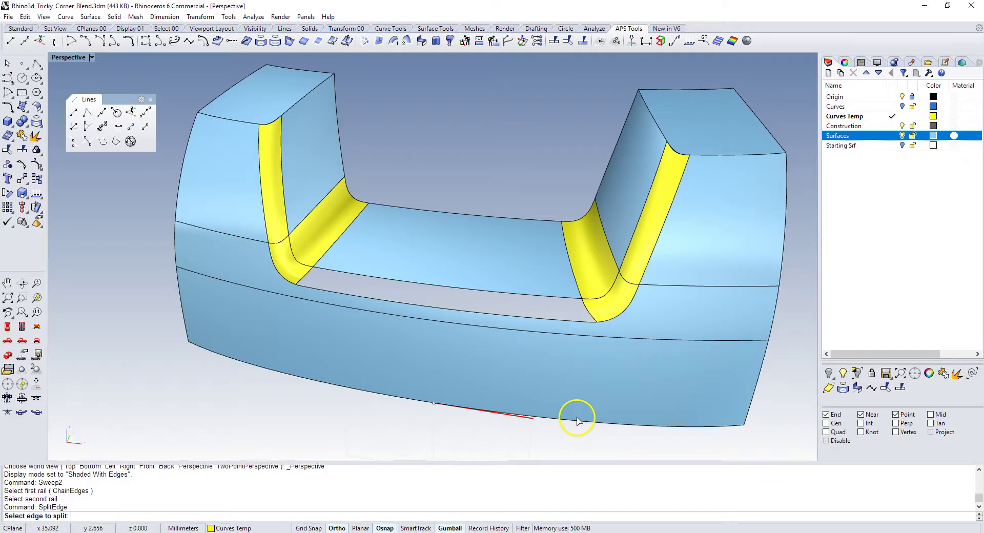
{"action": "left_click", "coordinate": [582, 328]}
{"action": "left_click", "coordinate": [594, 323]}
{"action": "key", "text": "Return"}
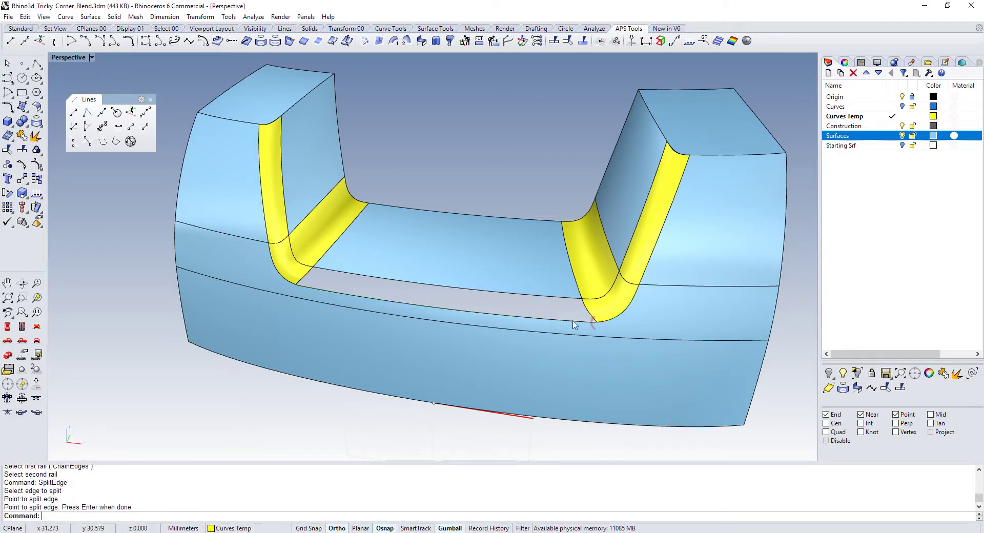
Sweep a surface along the front gap's two long edges, using both corner blend ends as cross sections, with curvature continuity on both rails.
{"action": "right_click", "coordinate": [487, 463]}
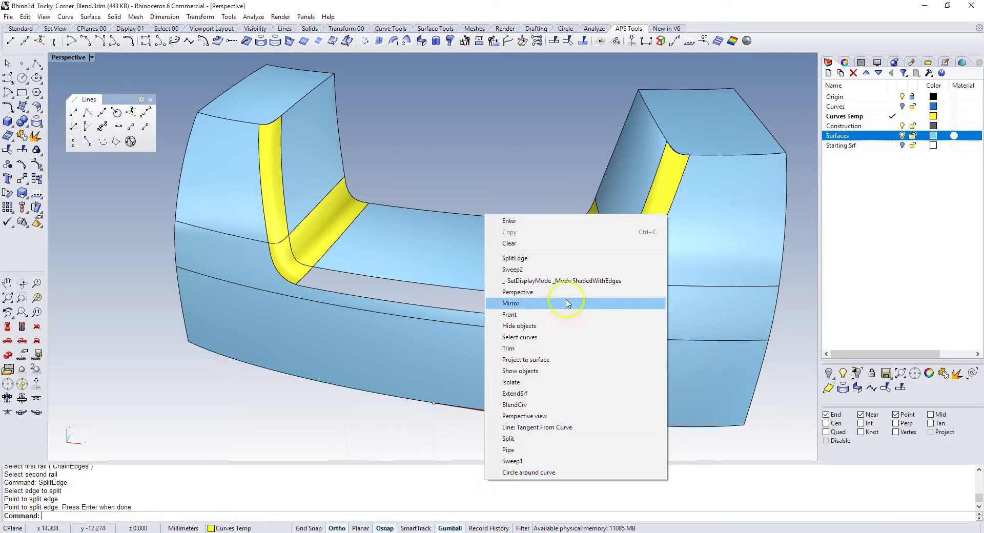
{"action": "left_click", "coordinate": [429, 428]}
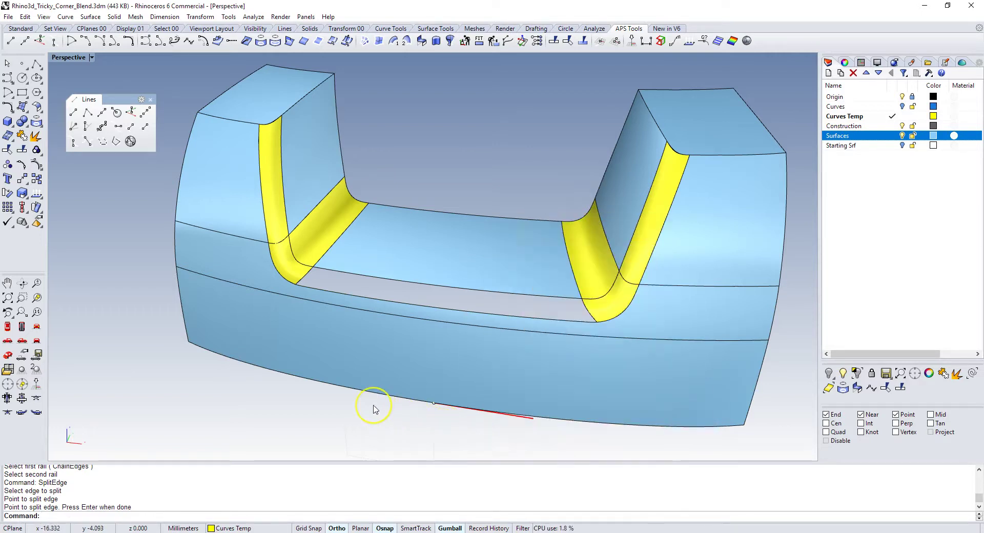
{"action": "key", "text": "Return"}
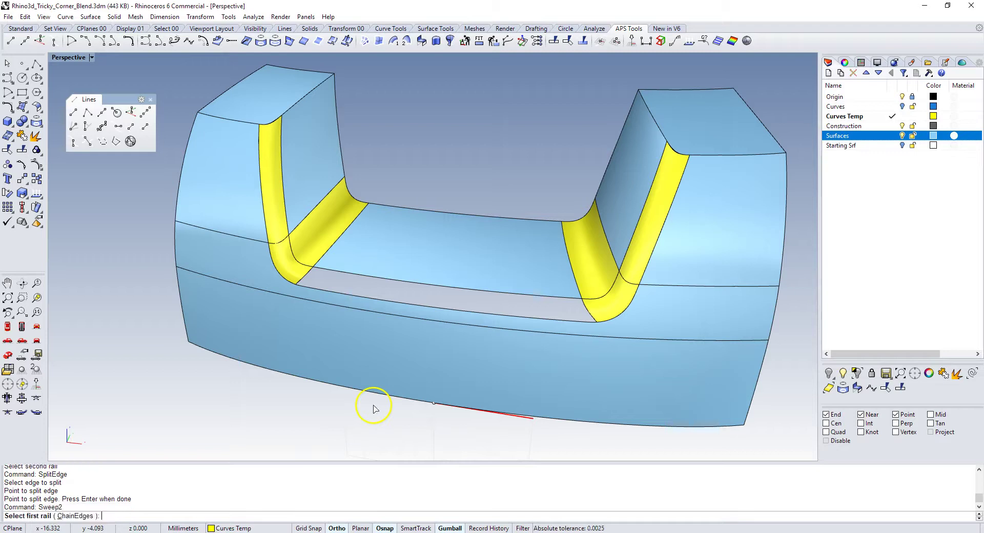
{"action": "right_click_drag", "start_coordinate": [389, 253], "coordinate": [343, 275]}
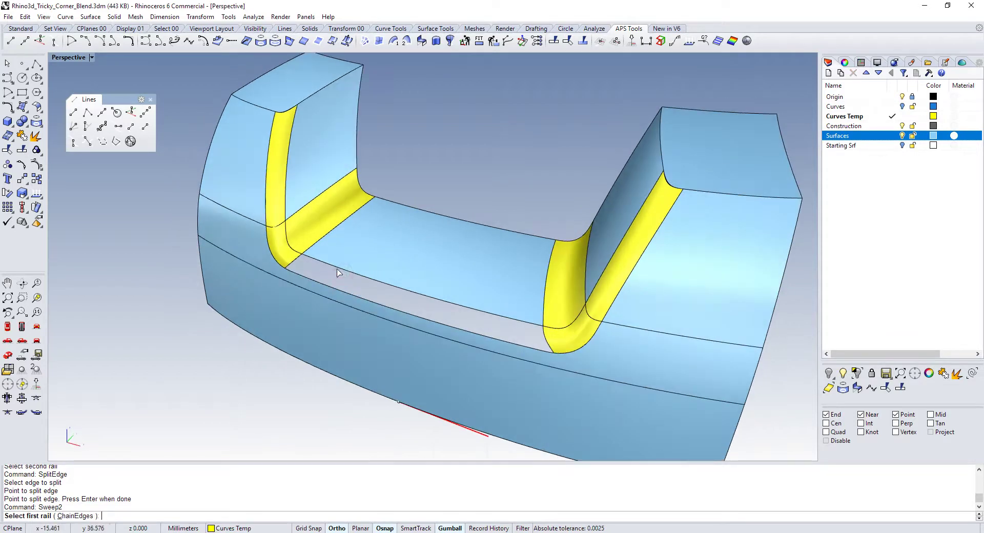
{"action": "left_click", "coordinate": [337, 268]}
{"action": "left_click", "coordinate": [326, 286]}
{"action": "scroll", "coordinate": [322, 281], "scroll_direction": "up", "scroll_amount": 2}
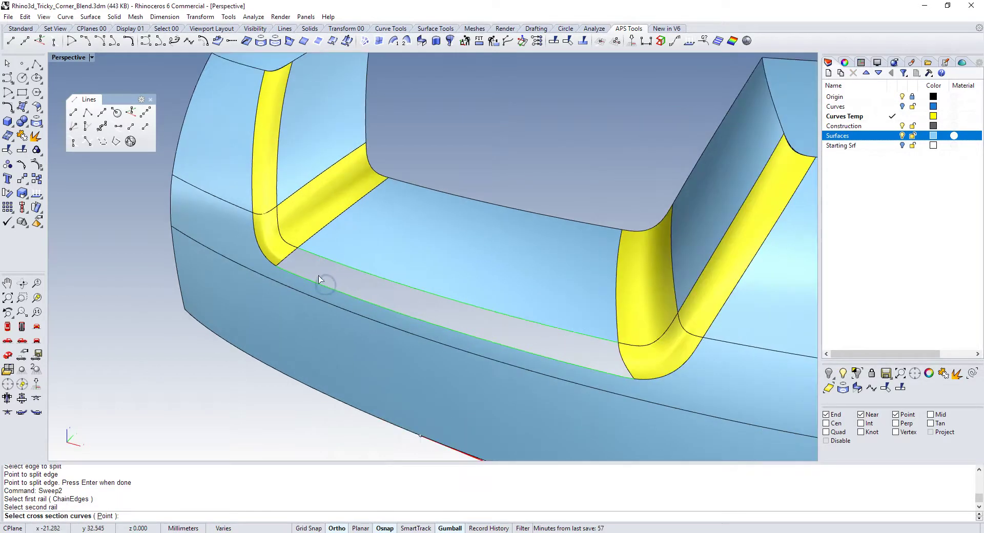
{"action": "left_click", "coordinate": [295, 253]}
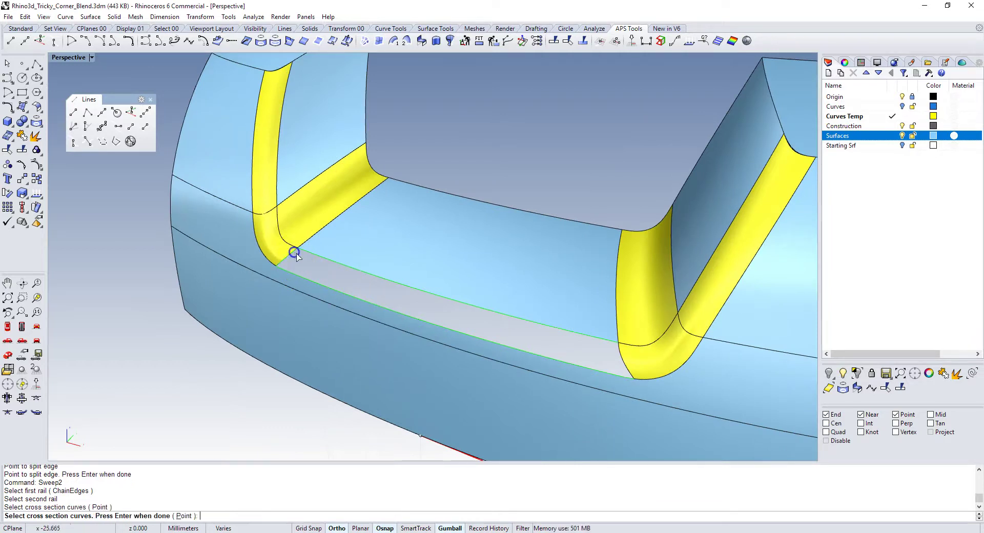
{"action": "left_click", "coordinate": [619, 352]}
{"action": "right_click", "coordinate": [588, 205]}
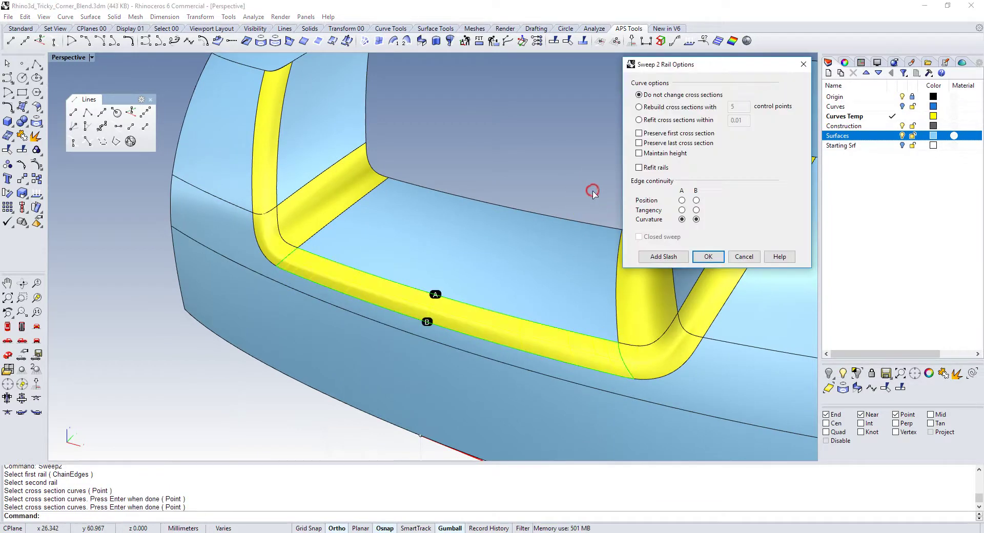
{"action": "scroll", "coordinate": [419, 305], "scroll_direction": "up", "scroll_amount": 3}
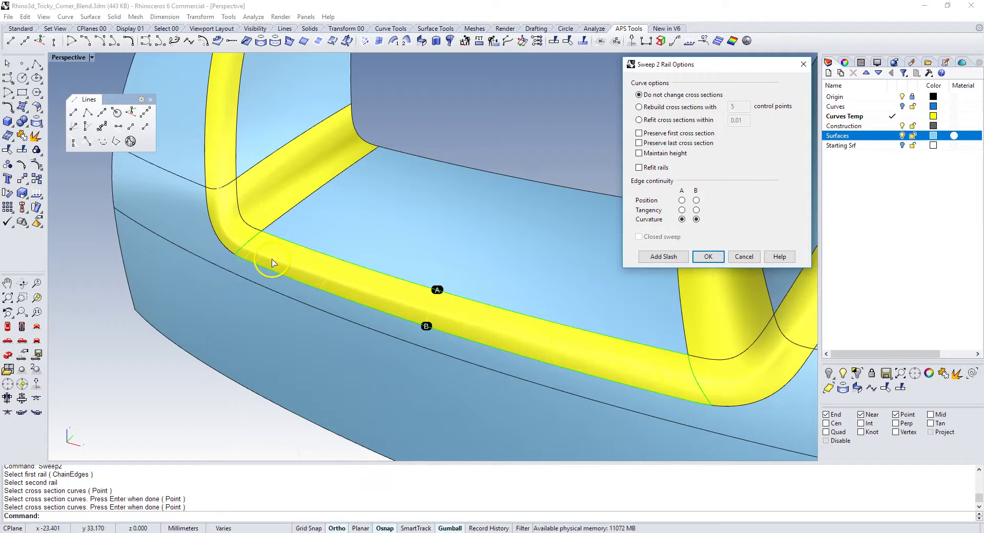
{"action": "left_click", "coordinate": [707, 256]}
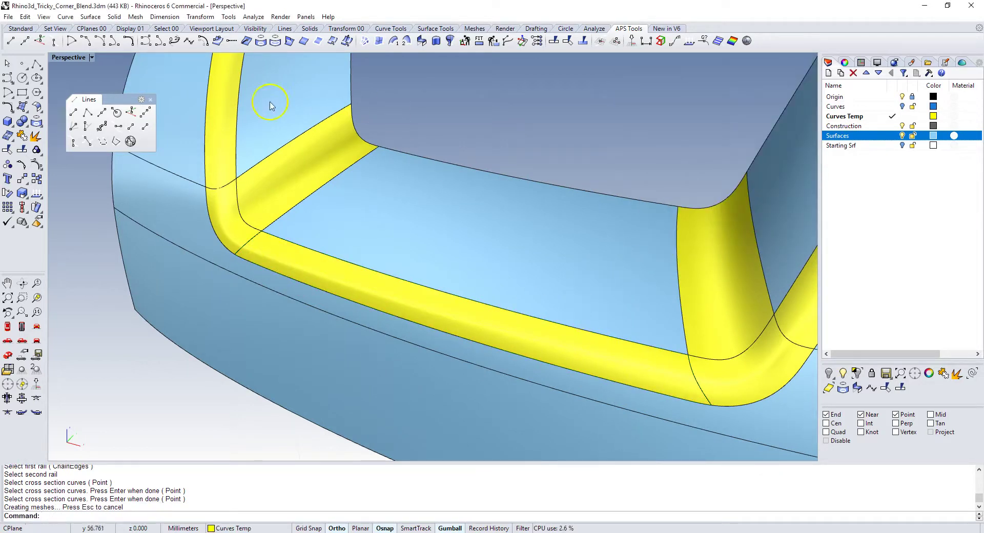
Set the perspective view to Shaded display and inspect the seam between the left vertical edge blend and corner blend.
{"action": "left_click", "coordinate": [92, 58]}
{"action": "left_click", "coordinate": [85, 90]}
{"action": "scroll", "coordinate": [340, 219], "scroll_direction": "down", "scroll_amount": 5}
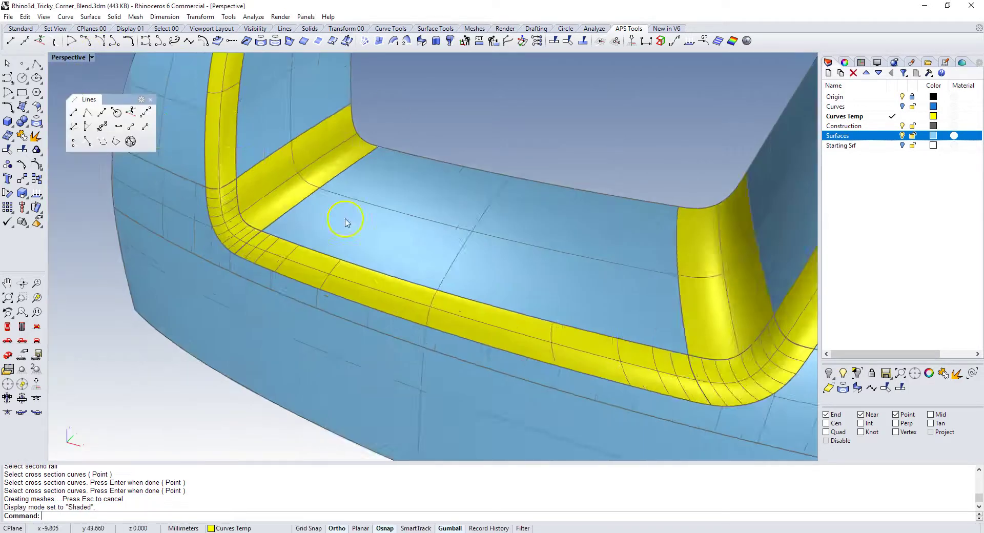
{"action": "right_click_drag", "start_coordinate": [405, 273], "coordinate": [387, 233]}
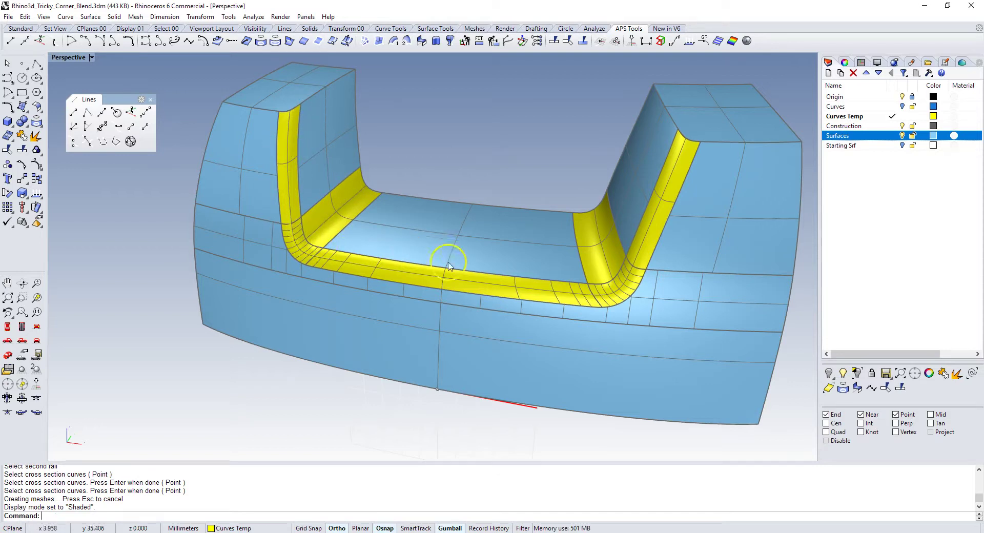
{"action": "scroll", "coordinate": [394, 250], "scroll_direction": "up", "scroll_amount": 2}
{"action": "scroll", "coordinate": [266, 220], "scroll_direction": "up", "scroll_amount": 2}
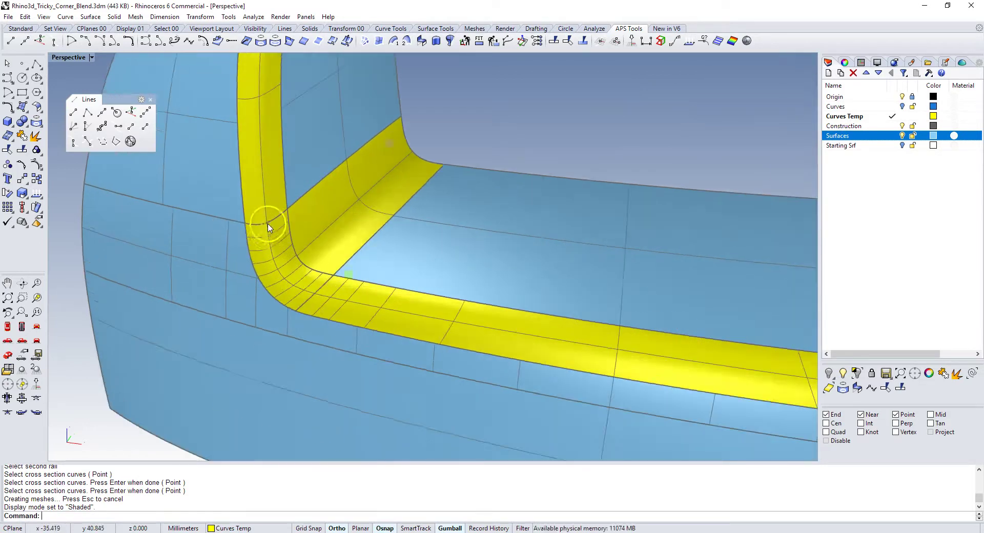
{"action": "left_click", "coordinate": [259, 202]}
{"action": "left_click", "coordinate": [268, 236]}
{"action": "left_click", "coordinate": [604, 92]}
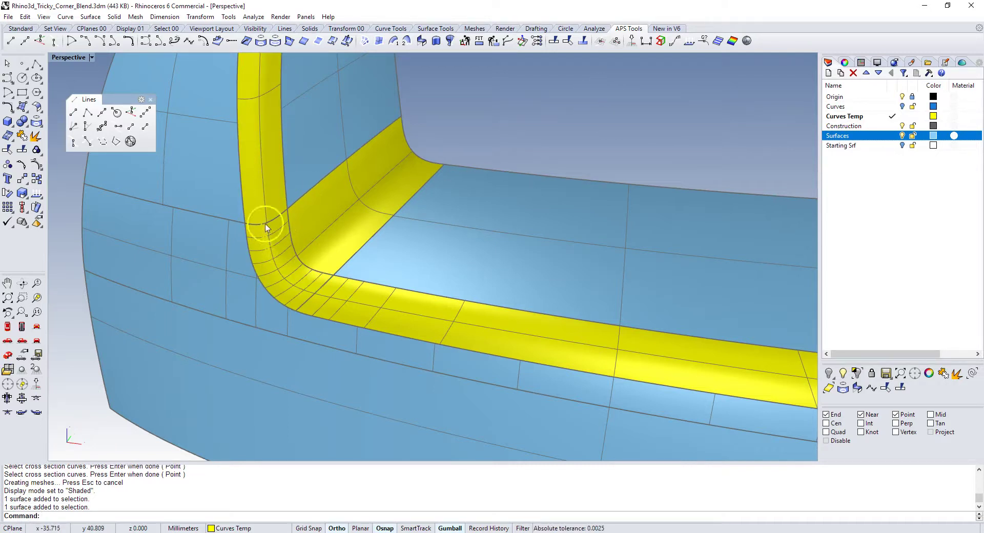
{"action": "scroll", "coordinate": [290, 237], "scroll_direction": "down", "scroll_amount": 3}
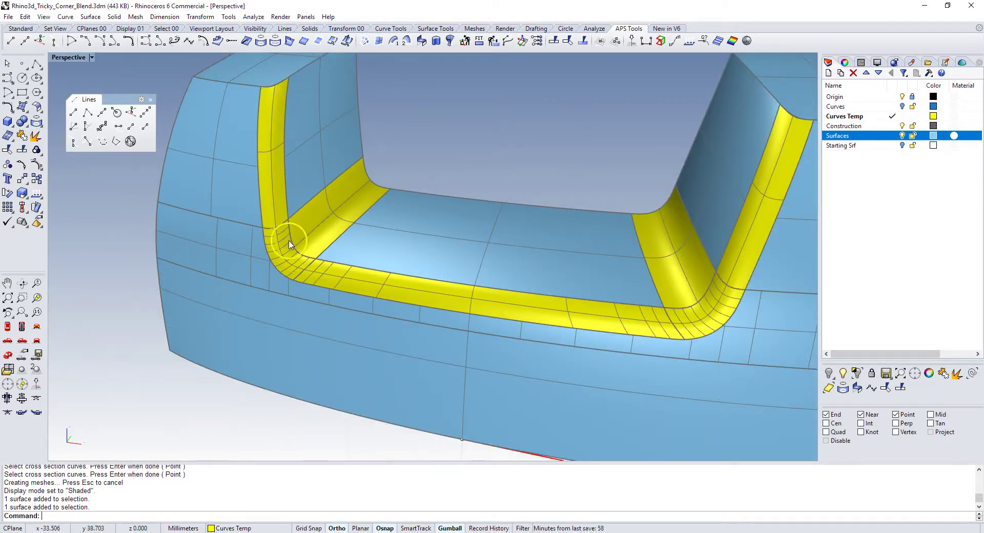
Join the two vertical edge blends, the two corner blends and the front sweep surface.
{"action": "left_click", "coordinate": [277, 218]}
{"action": "left_click", "coordinate": [279, 261], "text": "shift"}
{"action": "left_click", "coordinate": [348, 285], "text": "shift"}
{"action": "left_click", "coordinate": [699, 316], "text": "shift"}
{"action": "left_click", "coordinate": [739, 265], "text": "shift"}
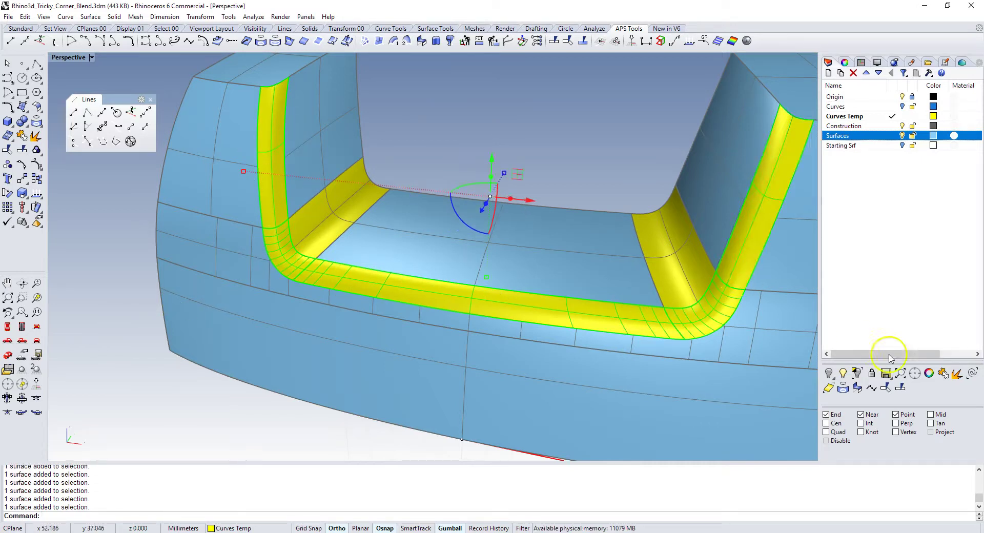
{"action": "left_click", "coordinate": [942, 375]}
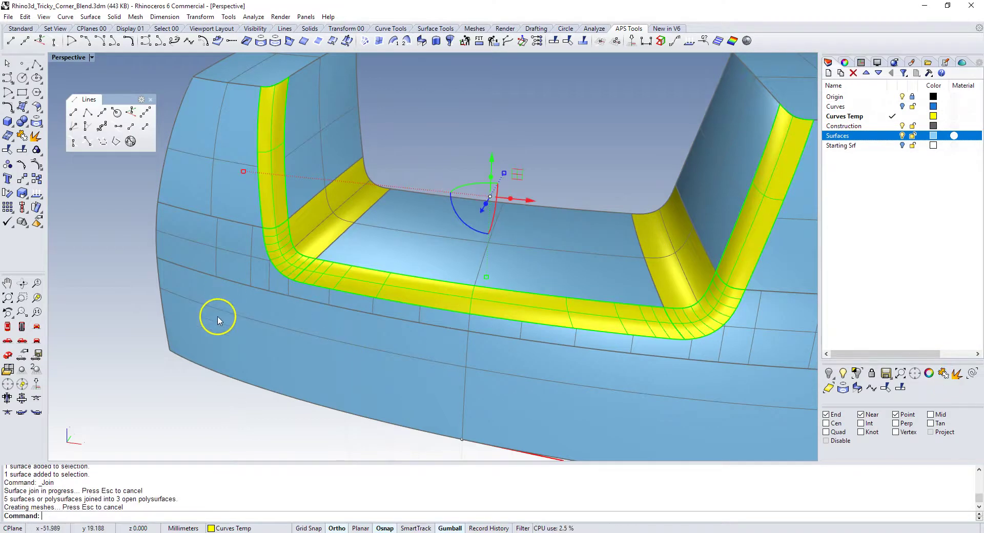
Check the blends' continuity around the left corner with Zebra analysis, using horizontal and vertical stripes.
{"action": "type", "text": "Z"}
{"action": "key", "text": "Return"}
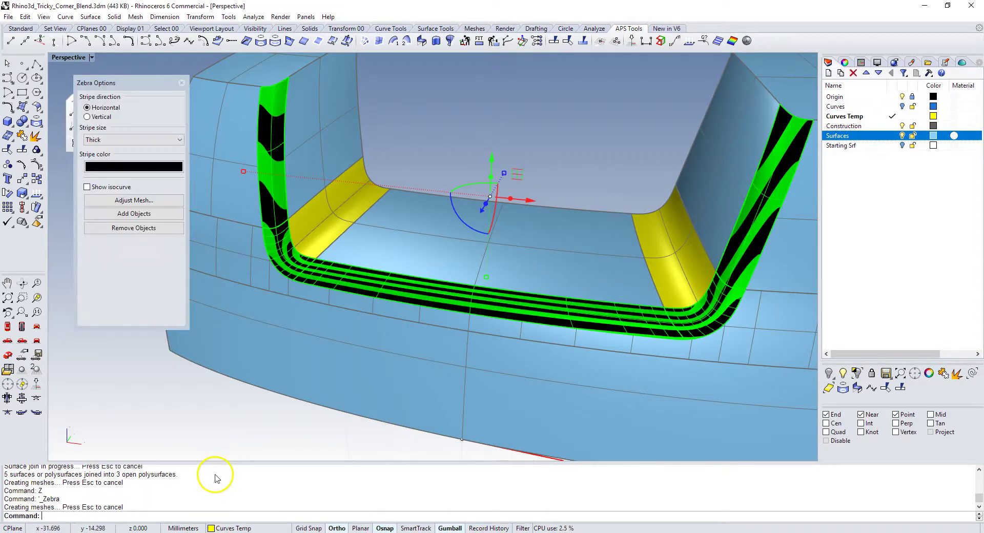
{"action": "scroll", "coordinate": [275, 230], "scroll_direction": "up", "scroll_amount": 4}
{"action": "right_click_drag", "start_coordinate": [257, 224], "coordinate": [286, 217]}
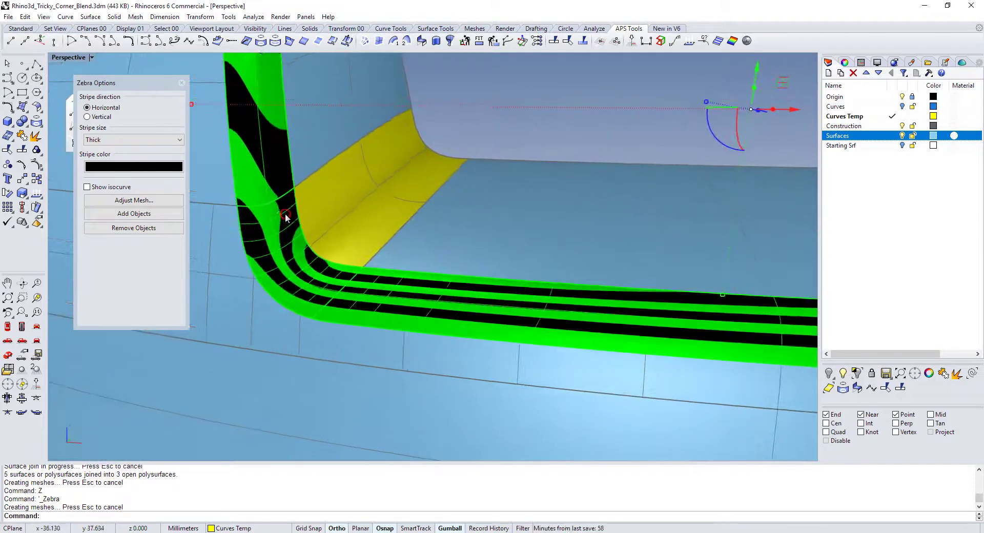
{"action": "left_click", "coordinate": [88, 117]}
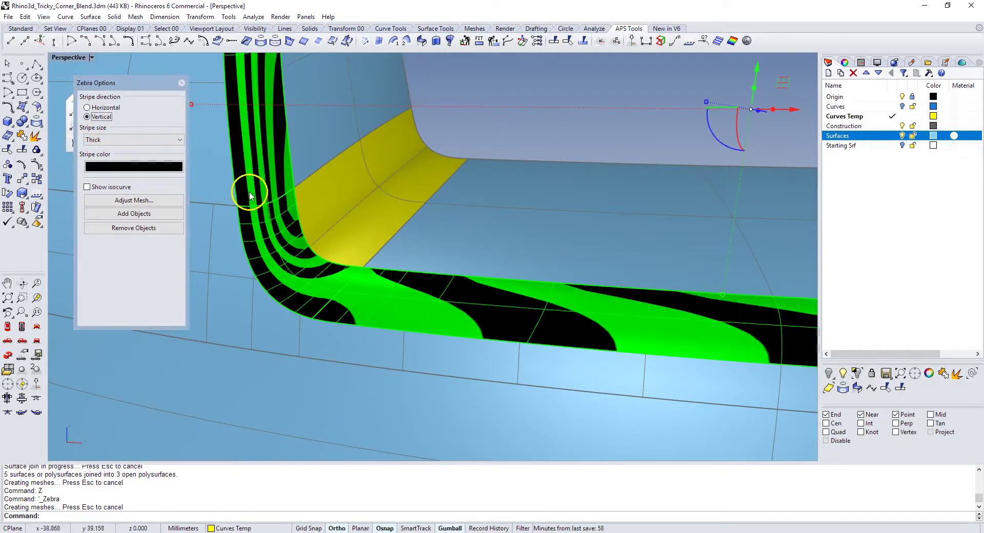
{"action": "scroll", "coordinate": [268, 204], "scroll_direction": "up", "scroll_amount": 2}
{"action": "scroll", "coordinate": [267, 204], "scroll_direction": "up", "scroll_amount": 2}
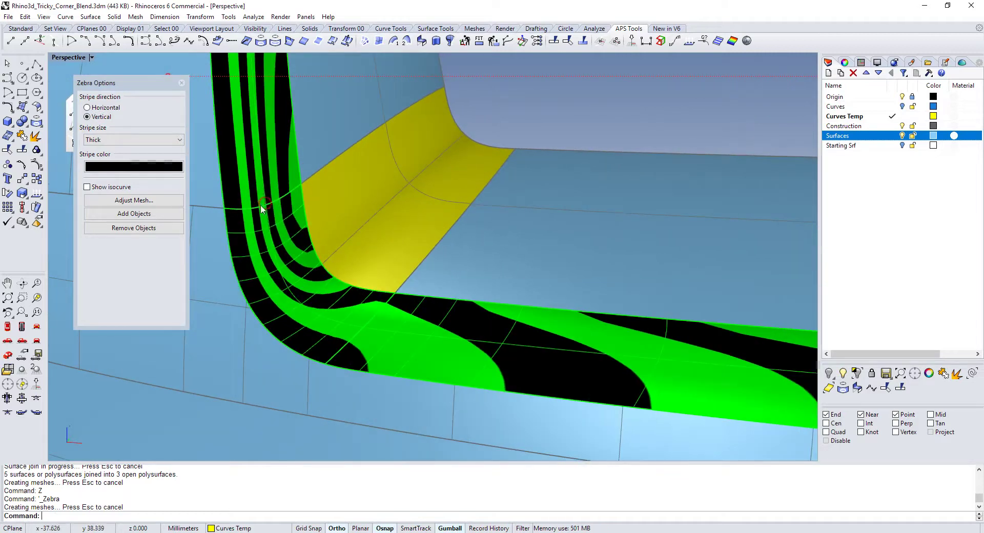
{"action": "scroll", "coordinate": [235, 214], "scroll_direction": "up", "scroll_amount": 2}
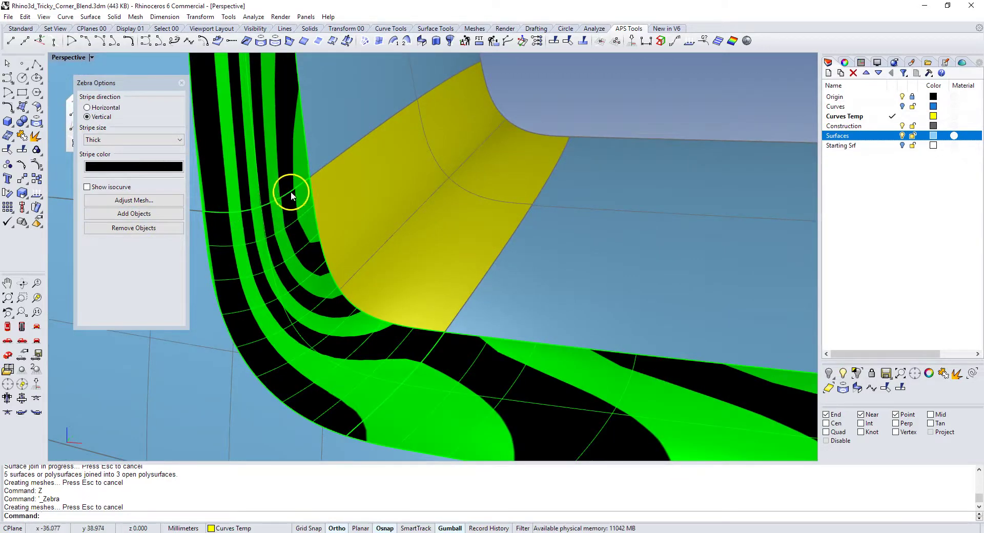
{"action": "left_click", "coordinate": [181, 83]}
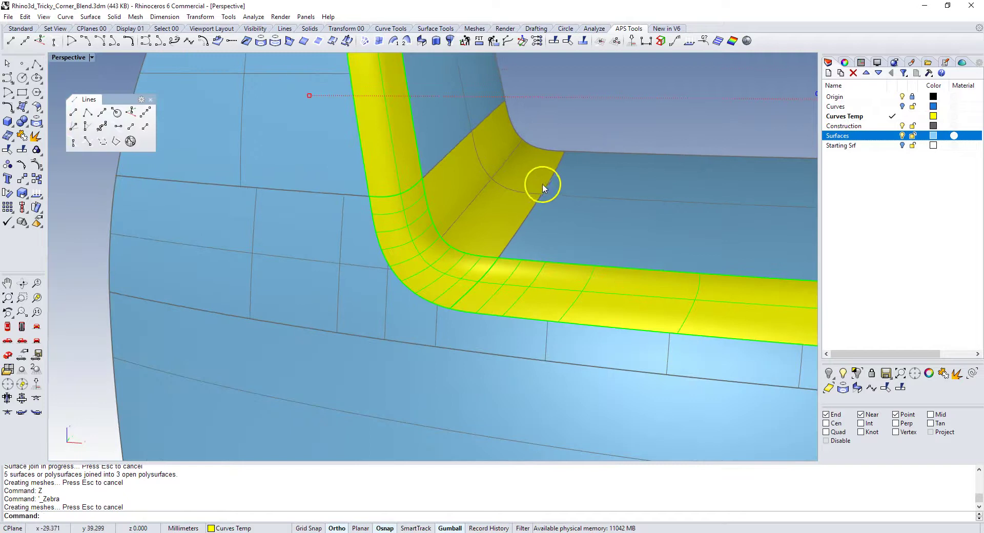
Explode the joined front blend polysurface back into separate surfaces.
{"action": "scroll", "coordinate": [483, 219], "scroll_direction": "down", "scroll_amount": 4}
{"action": "left_click", "coordinate": [409, 256]}
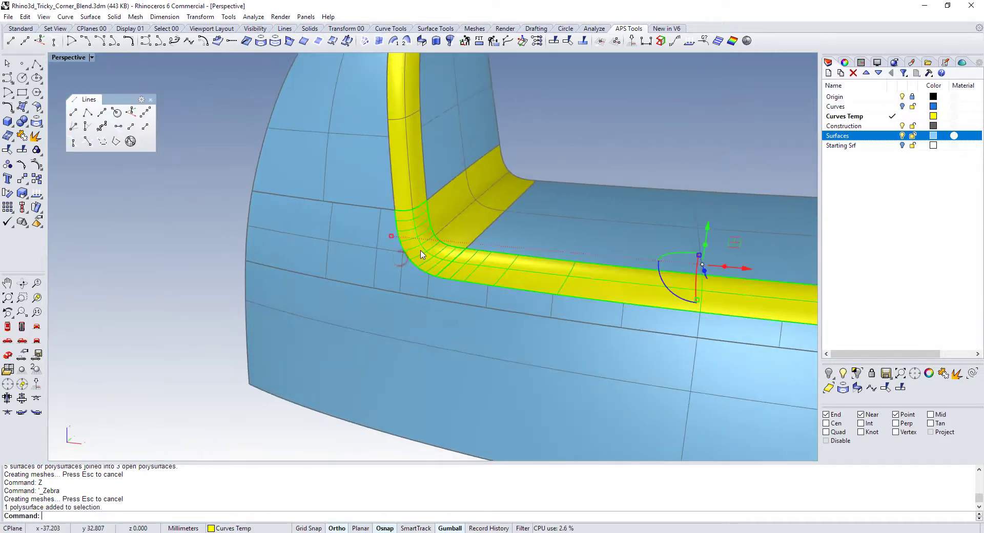
{"action": "left_click", "coordinate": [959, 378]}
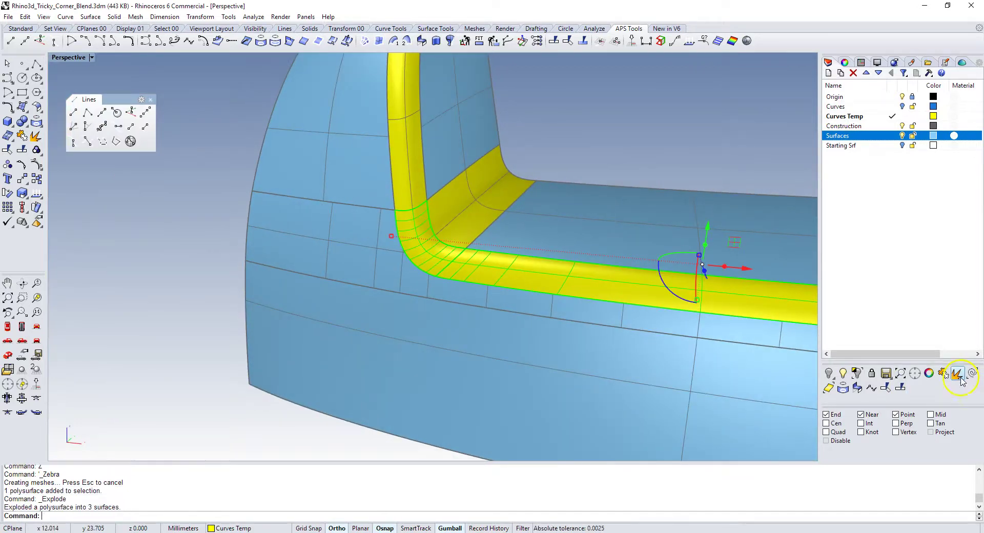
Match the left corner blend's upper edge to the left vertical edge blend with Tangency continuity, preserving the other end's position and the isocurve direction.
{"action": "right_click", "coordinate": [479, 490]}
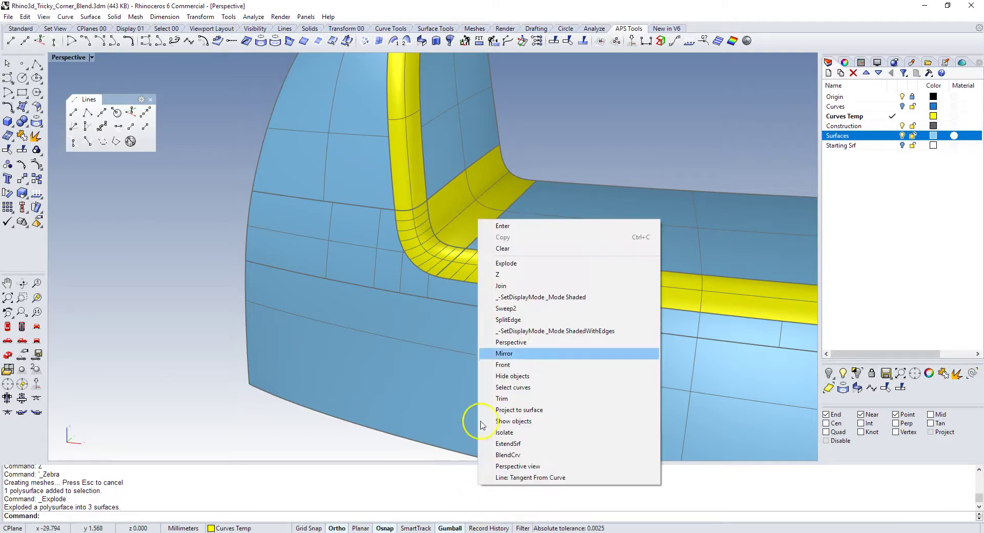
{"action": "left_click", "coordinate": [408, 484]}
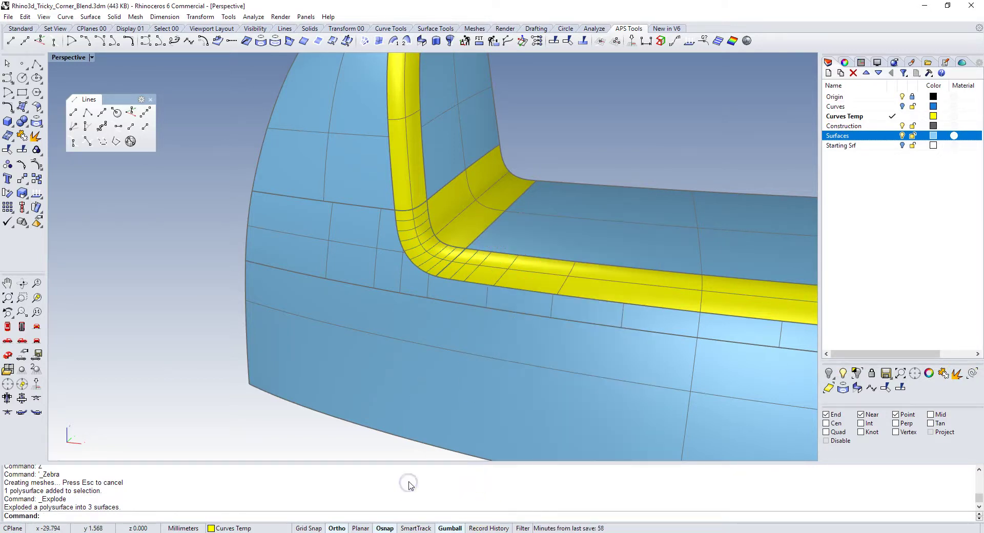
{"action": "type", "text": "Match"}
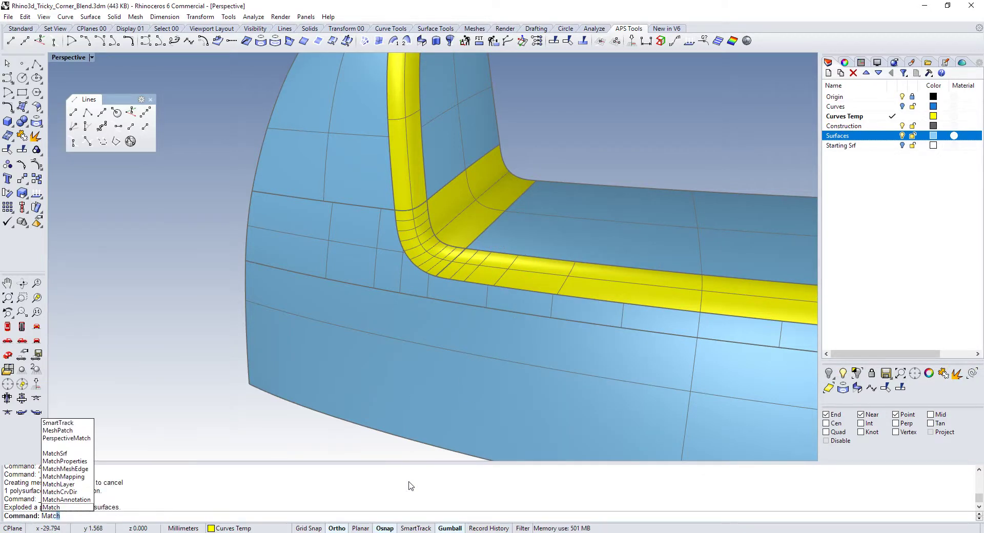
{"action": "type", "text": "Srf"}
{"action": "key", "text": "Return"}
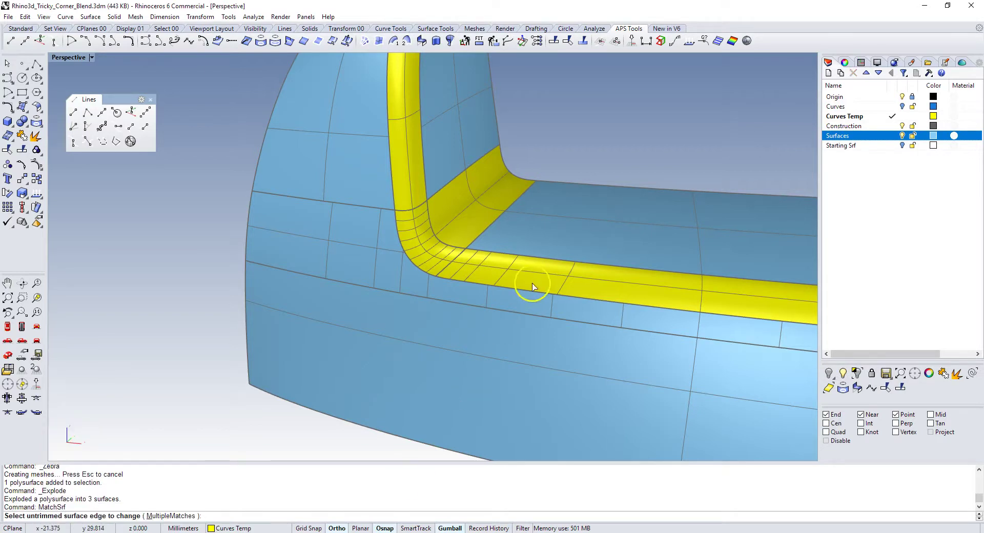
{"action": "scroll", "coordinate": [423, 193], "scroll_direction": "up", "scroll_amount": 5}
{"action": "left_click", "coordinate": [397, 224]}
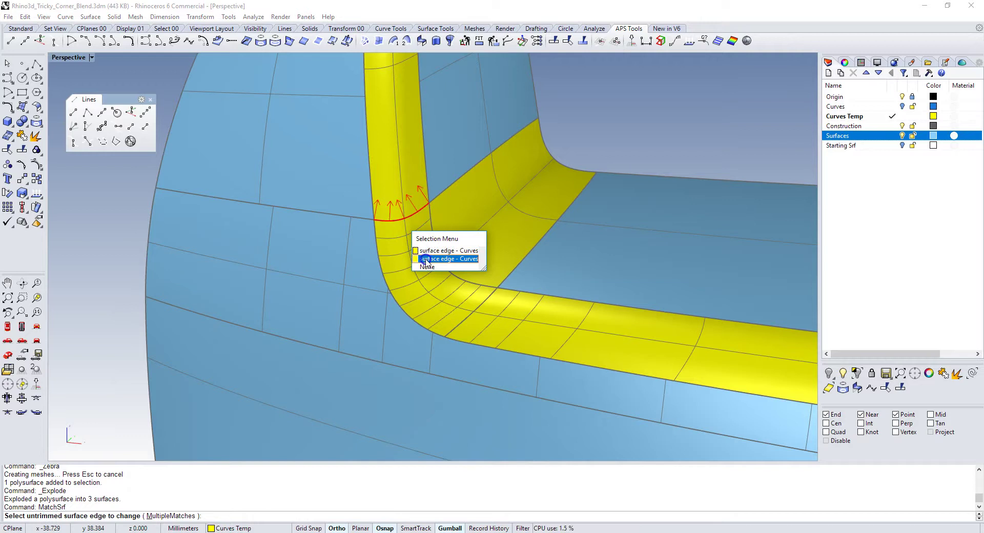
{"action": "left_click", "coordinate": [426, 262]}
{"action": "left_click", "coordinate": [391, 220]}
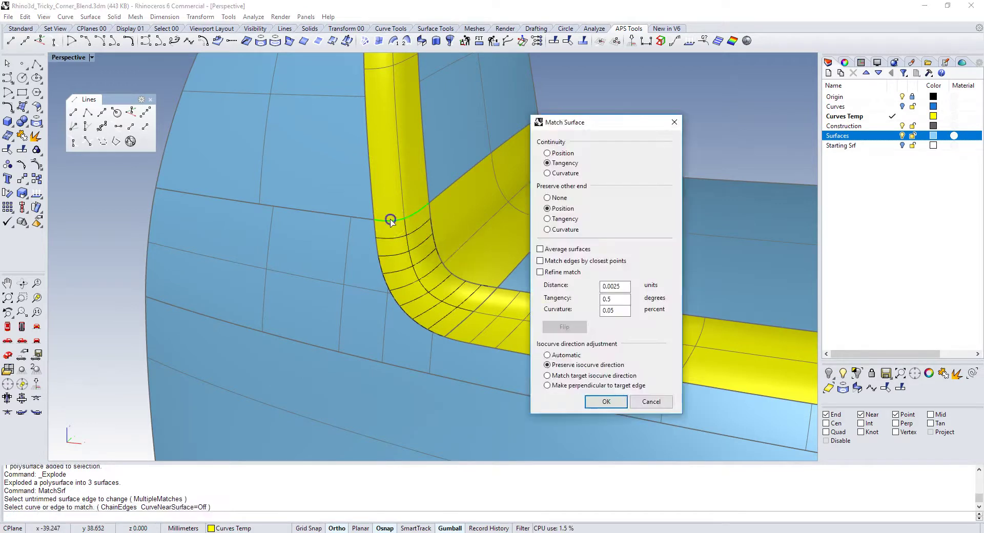
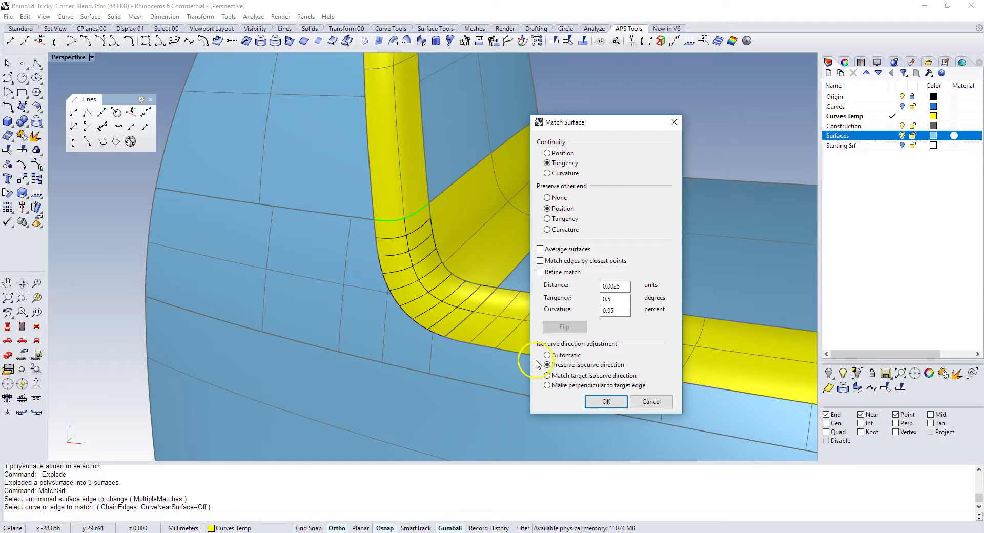
{"action": "left_click", "coordinate": [595, 402]}
Join the left vertical edge blend to the matched left corner blend.
{"action": "left_click", "coordinate": [394, 203]}
{"action": "left_click", "coordinate": [403, 264]}
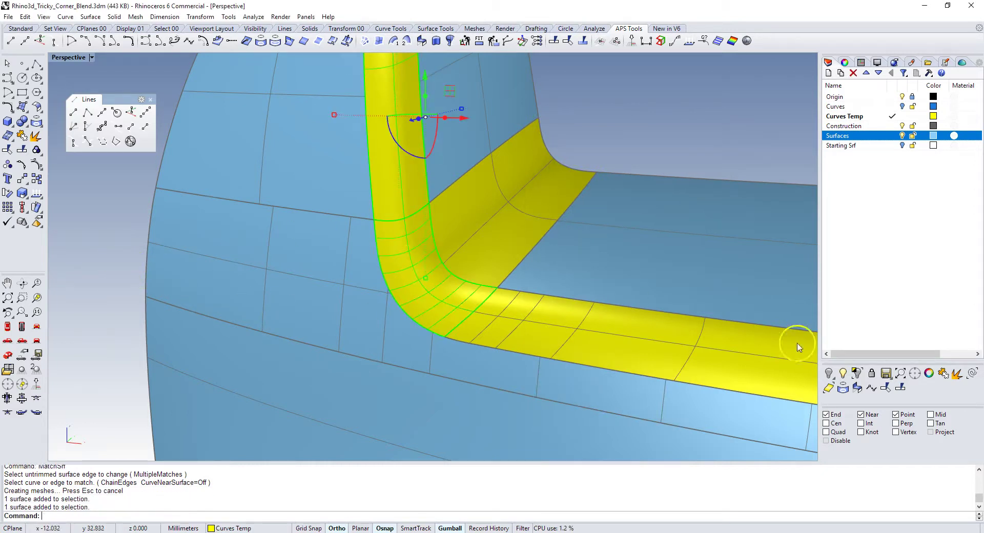
{"action": "left_click", "coordinate": [946, 373]}
Check the matched seam of the joined left blends with Zebra analysis, using thick vertical stripes.
{"action": "type", "text": "Z"}
{"action": "key", "text": "Return"}
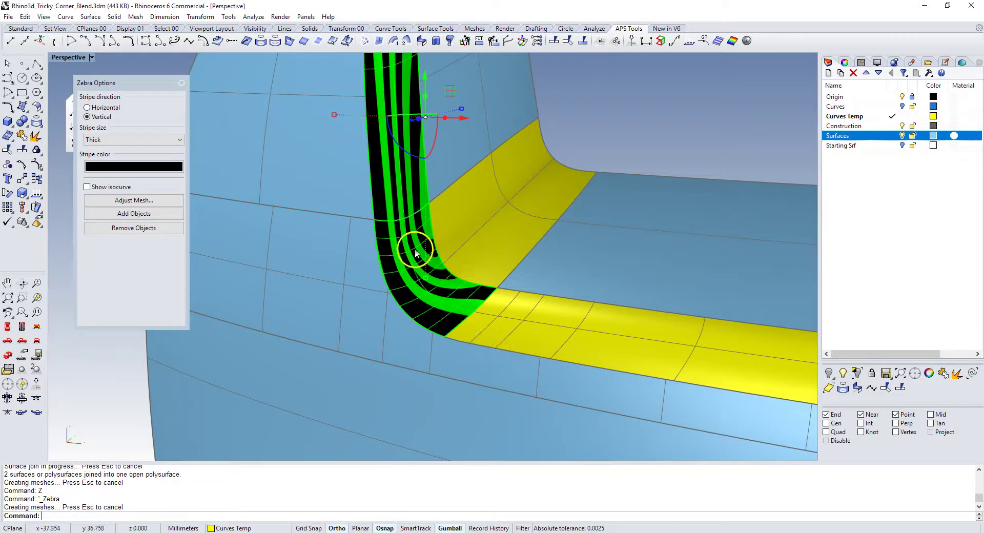
{"action": "scroll", "coordinate": [390, 233], "scroll_direction": "up", "scroll_amount": 5}
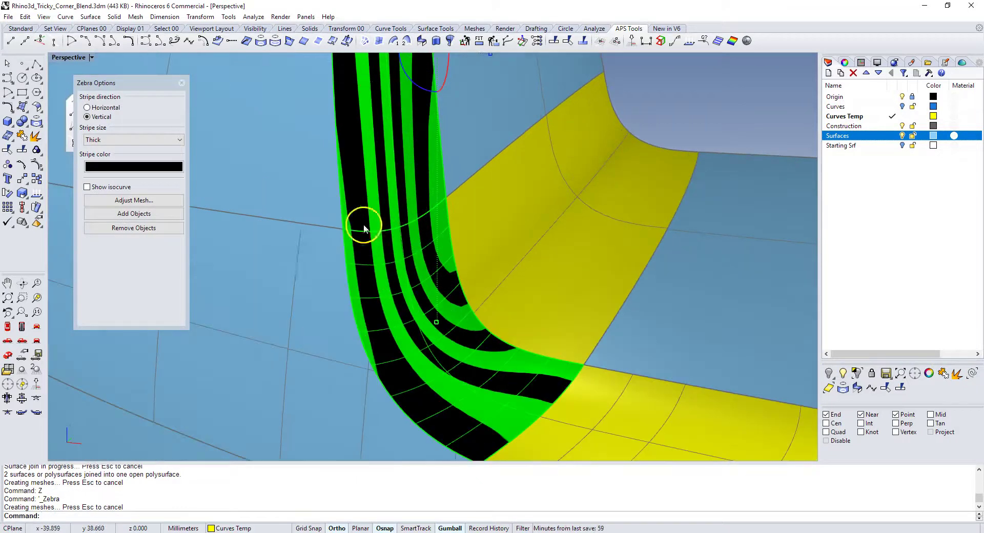
{"action": "left_click", "coordinate": [181, 82]}
Move all the model's surfaces to the Surfaces layer and join them into one polysurface.
{"action": "scroll", "coordinate": [279, 200], "scroll_direction": "down", "scroll_amount": 2}
{"action": "scroll", "coordinate": [279, 200], "scroll_direction": "down", "scroll_amount": 4}
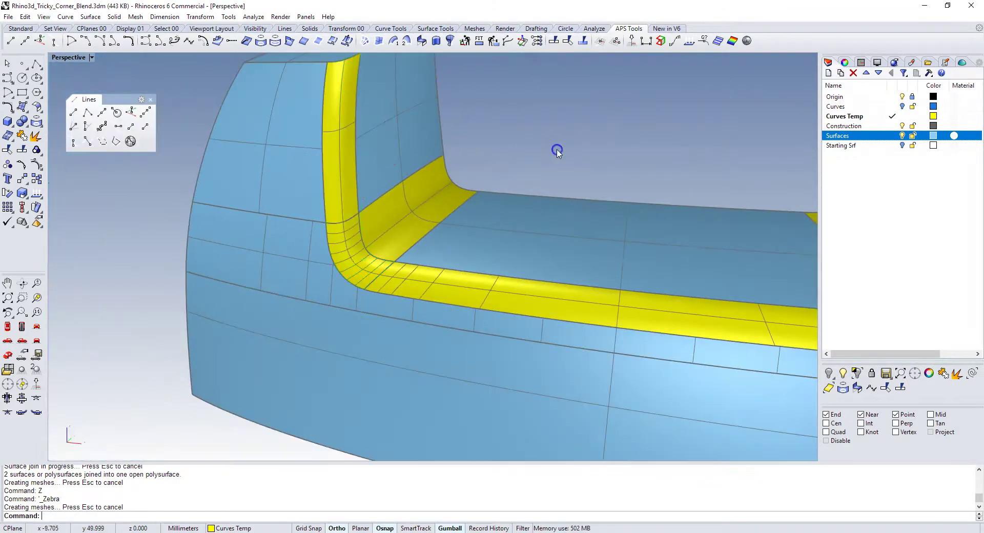
{"action": "scroll", "coordinate": [378, 220], "scroll_direction": "down", "scroll_amount": 5}
{"action": "scroll", "coordinate": [420, 282], "scroll_direction": "down", "scroll_amount": 1}
{"action": "mouse_move", "coordinate": [483, 191]}
{"action": "right_mouse_down"}
{"action": "mouse_move", "coordinate": [466, 171]}
{"action": "mouse_move", "coordinate": [469, 180]}
{"action": "right_mouse_up"}
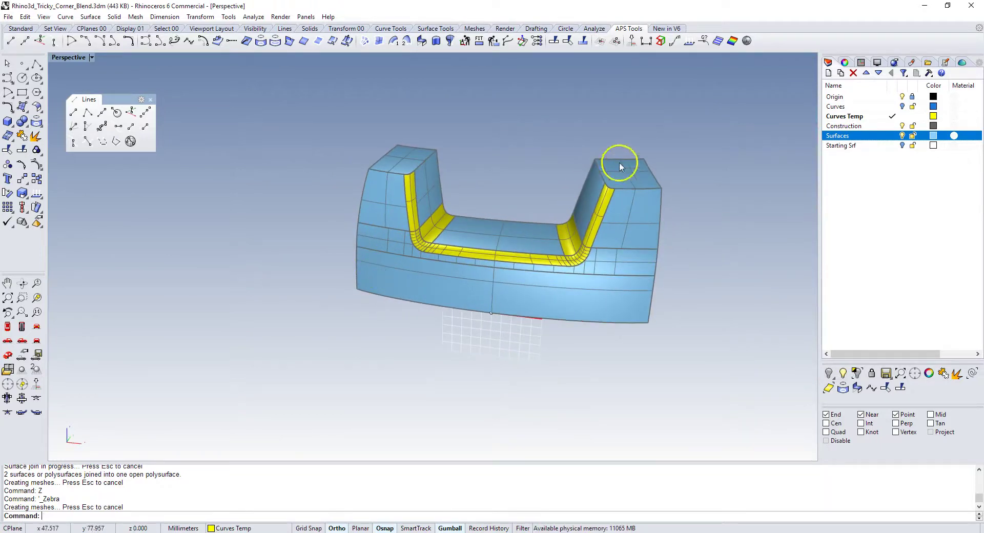
{"action": "left_click_drag", "start_coordinate": [275, 361], "coordinate": [722, 110]}
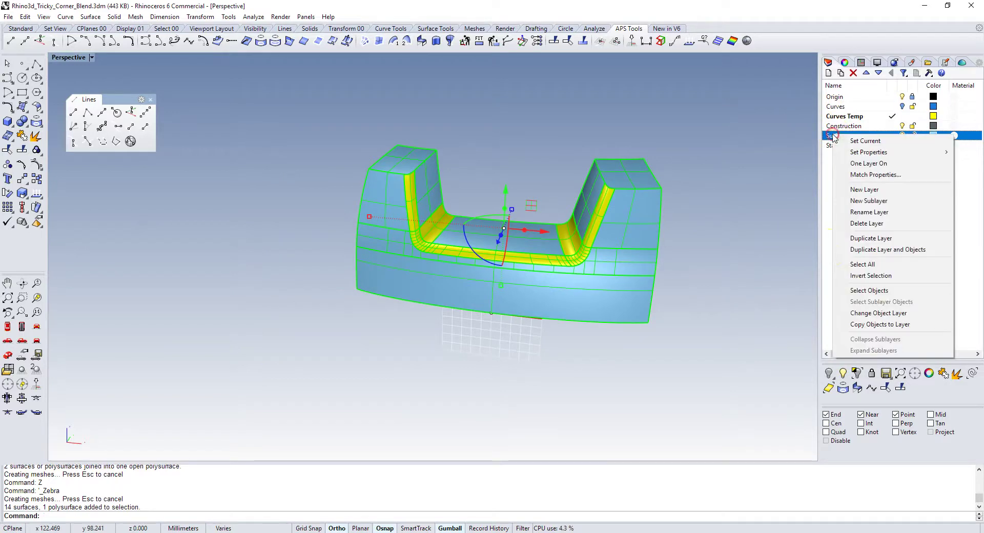
{"action": "left_click", "coordinate": [852, 313]}
{"action": "left_click_drag", "start_coordinate": [321, 369], "coordinate": [743, 93]}
{"action": "left_click", "coordinate": [944, 375]}
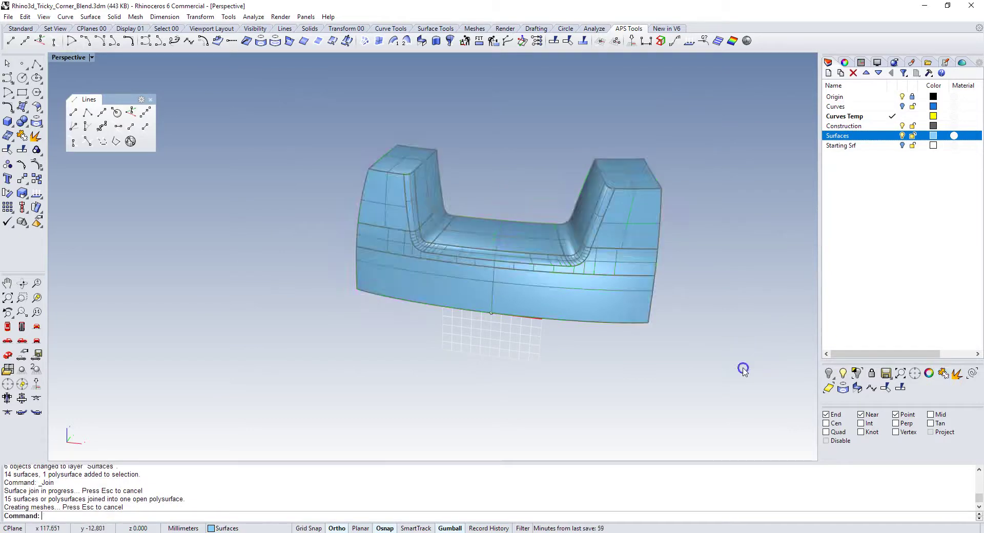
Set the perspective view to Shaded With Edges display and inspect the joined model's corner blends from several angles.
{"action": "left_click", "coordinate": [86, 59]}
{"action": "left_click", "coordinate": [100, 222]}
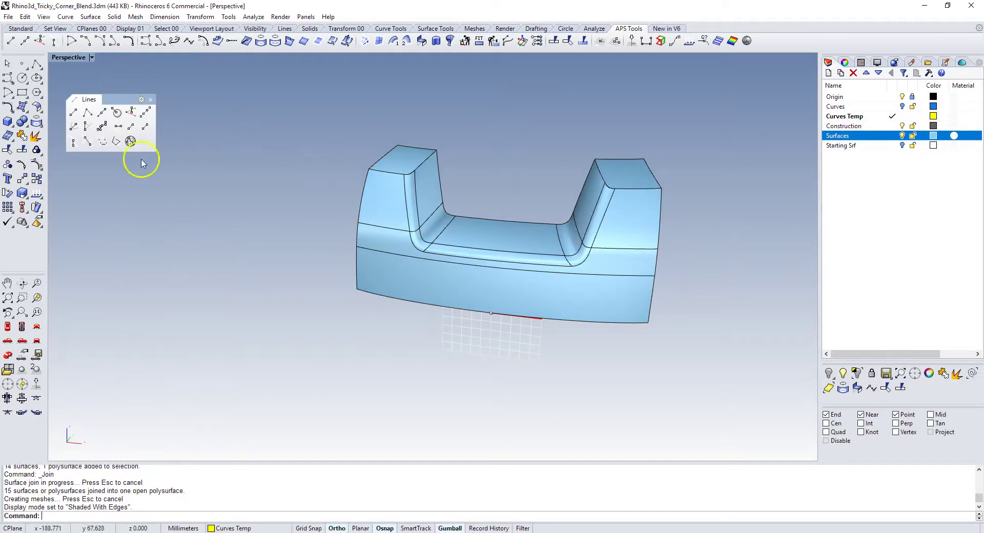
{"action": "scroll", "coordinate": [487, 149], "scroll_direction": "up", "scroll_amount": 4}
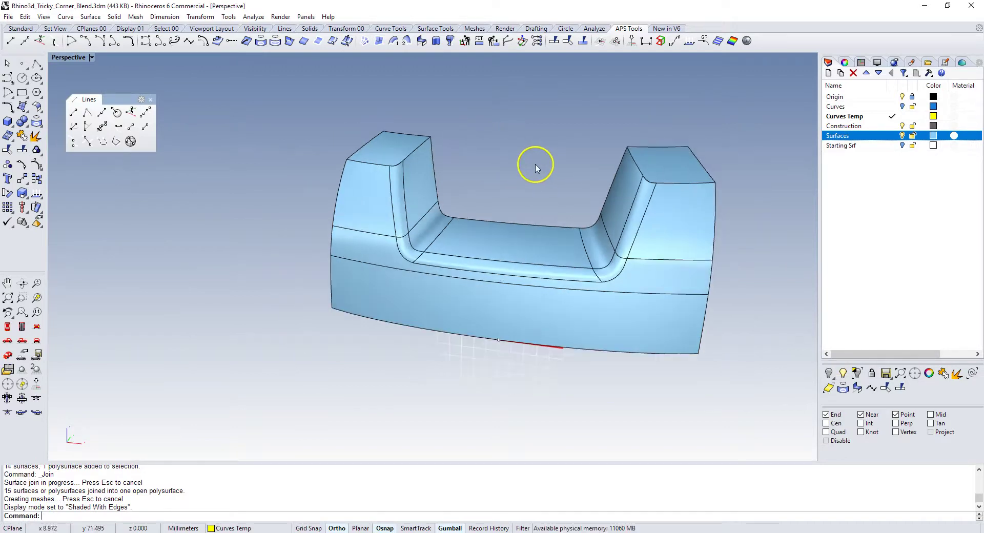
{"action": "scroll", "coordinate": [514, 172], "scroll_direction": "down", "scroll_amount": 3}
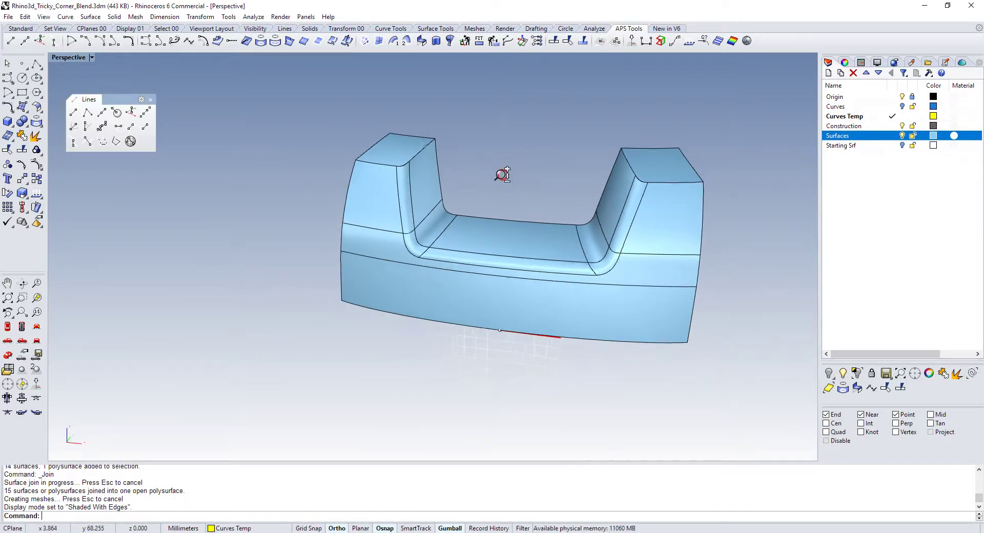
{"action": "right_click_drag", "start_coordinate": [534, 184], "coordinate": [417, 188]}
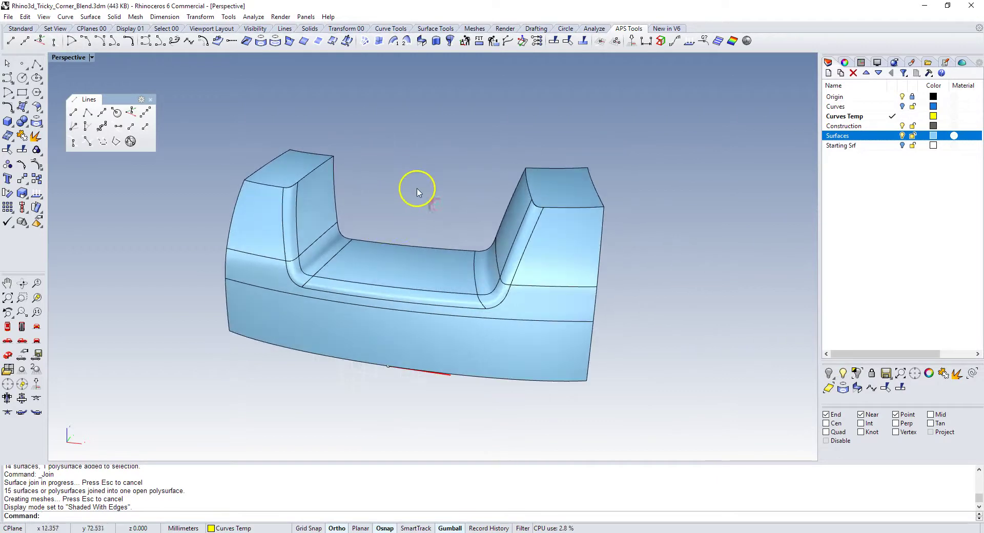
{"action": "scroll", "coordinate": [435, 156], "scroll_direction": "up", "scroll_amount": 3}
{"action": "right_click_drag", "start_coordinate": [435, 157], "coordinate": [359, 219]}
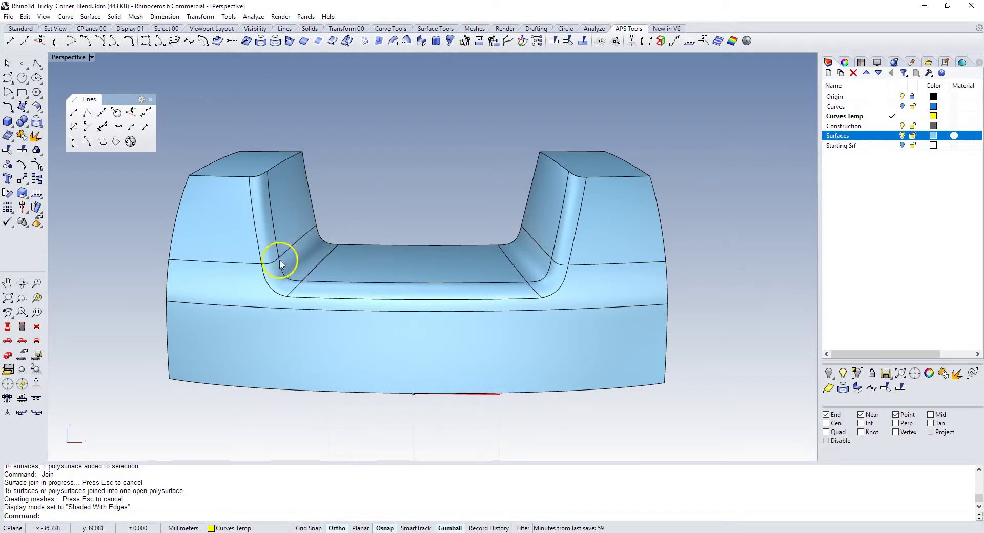
{"action": "right_click_drag", "start_coordinate": [241, 278], "coordinate": [276, 262]}
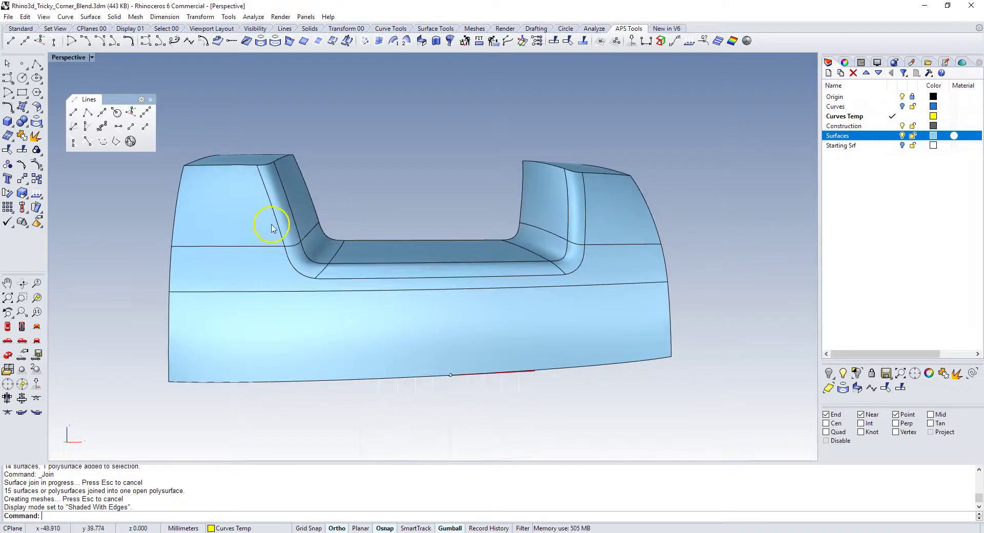
{"action": "right_click_drag", "start_coordinate": [507, 289], "coordinate": [571, 241]}
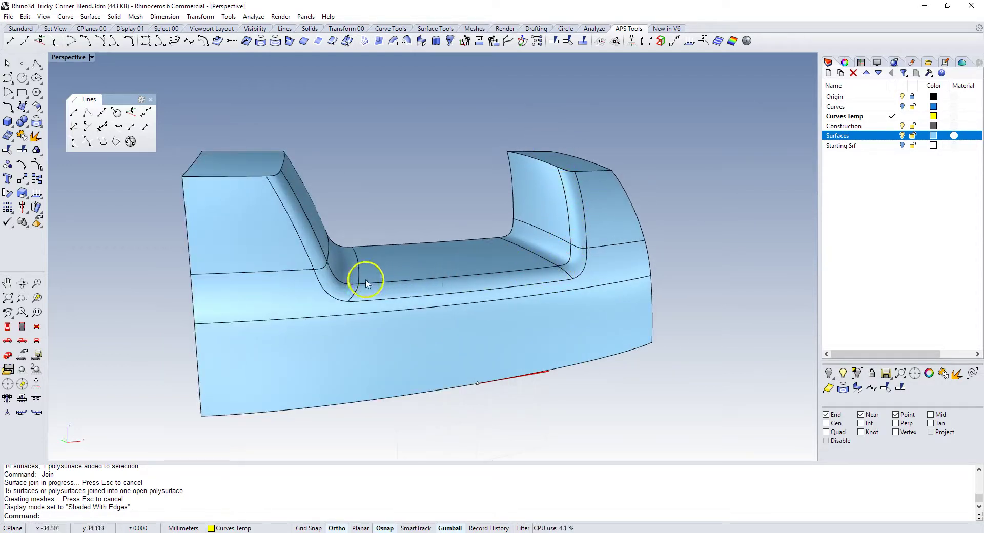
{"action": "right_click_drag", "start_coordinate": [490, 180], "coordinate": [393, 204]}
{"action": "scroll", "coordinate": [438, 225], "scroll_direction": "up", "scroll_amount": 3}
{"action": "right_click_drag", "start_coordinate": [438, 225], "coordinate": [298, 239]}
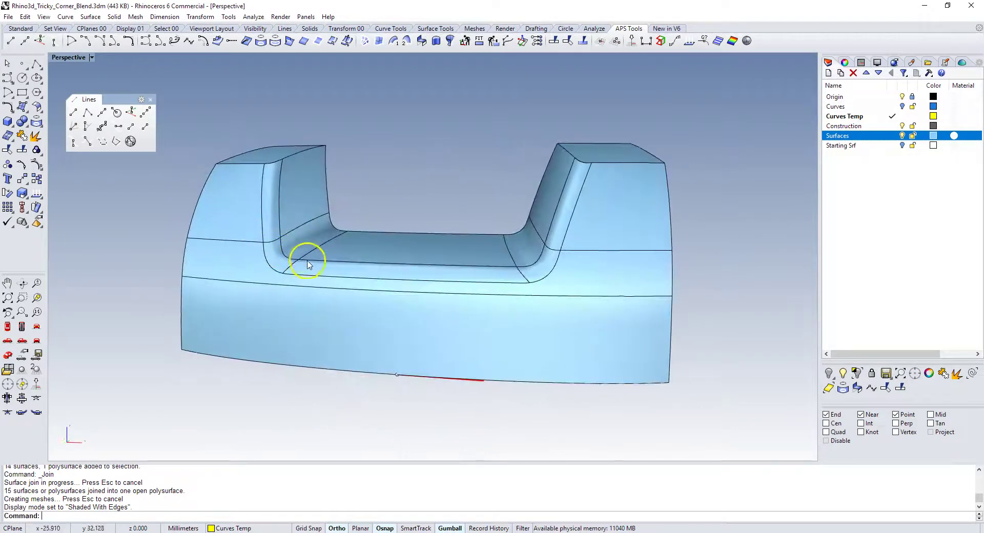
{"action": "right_click_drag", "start_coordinate": [467, 310], "coordinate": [484, 221]}
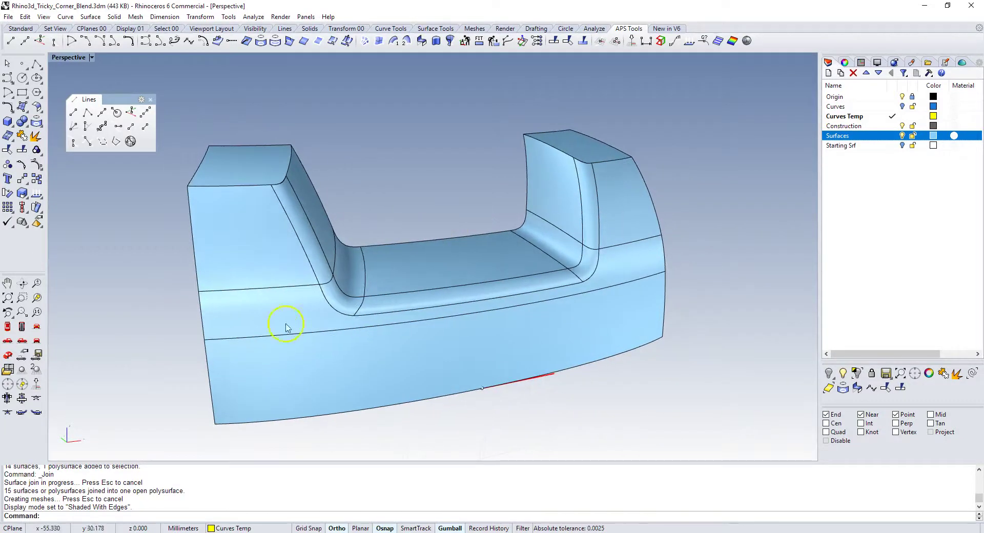